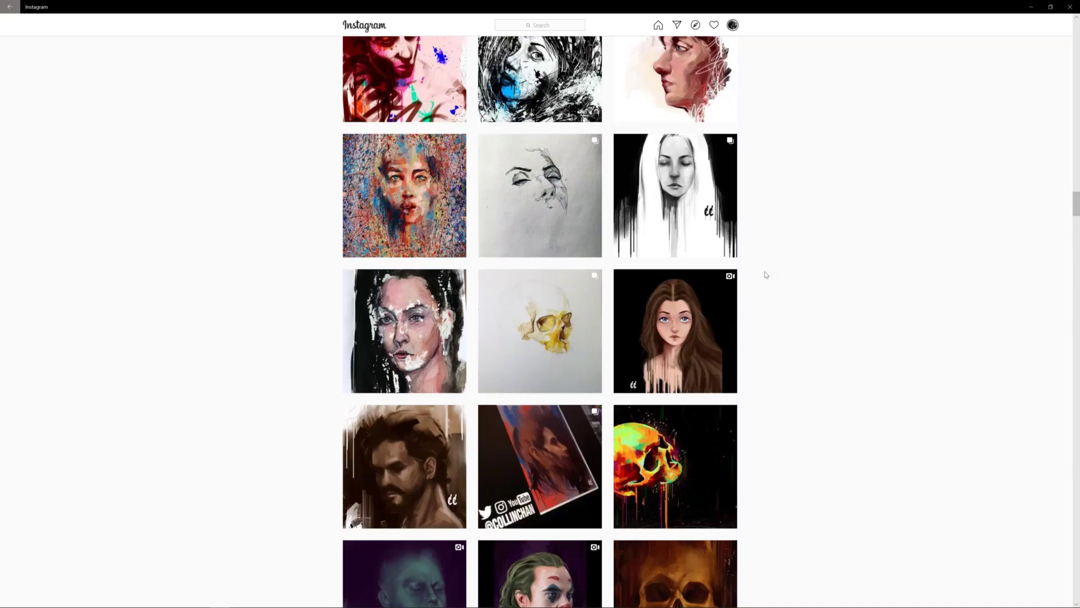
Look through the artist's Instagram gallery of portraits, skulls and sculpts, moving from older posts toward the newest ones
{"action": "scroll", "coordinate": [765, 274], "scroll_direction": "up", "scroll_amount": 8}
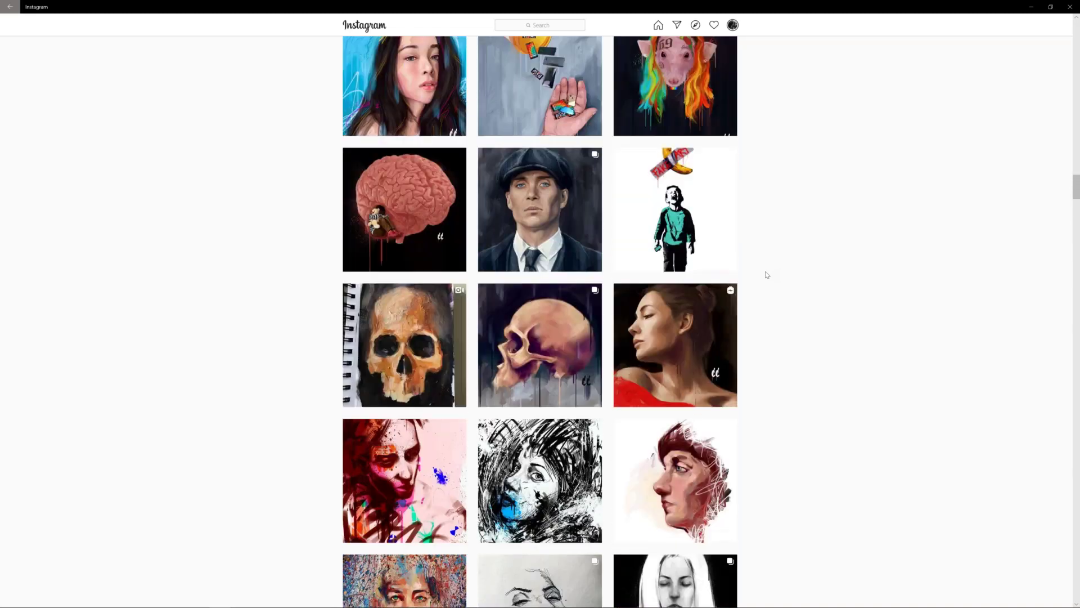
{"action": "scroll", "coordinate": [767, 274], "scroll_direction": "up", "scroll_amount": 6}
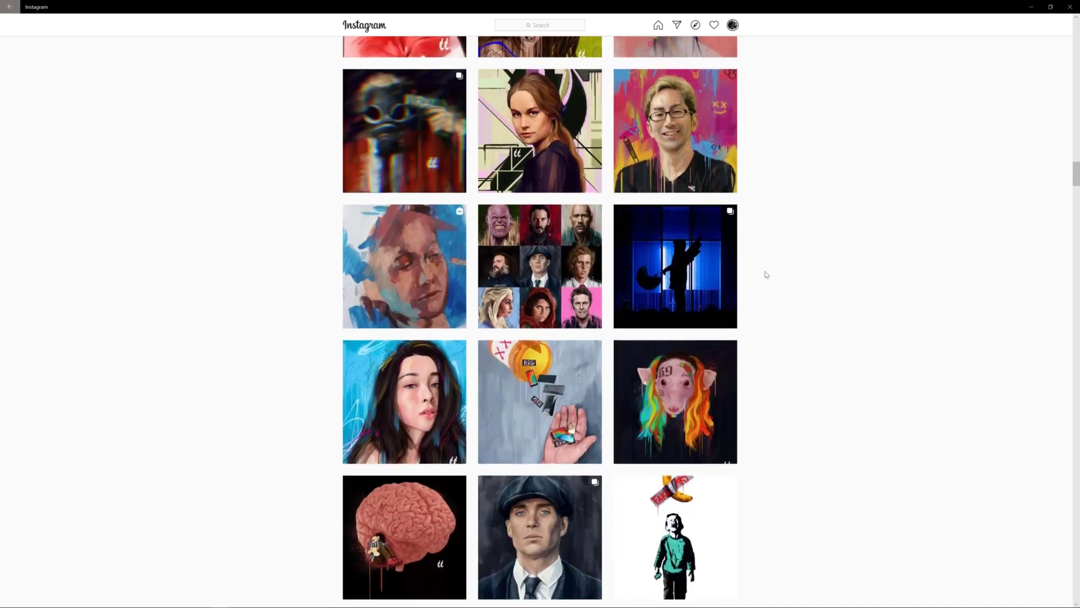
{"action": "scroll", "coordinate": [766, 275], "scroll_direction": "up", "scroll_amount": 3}
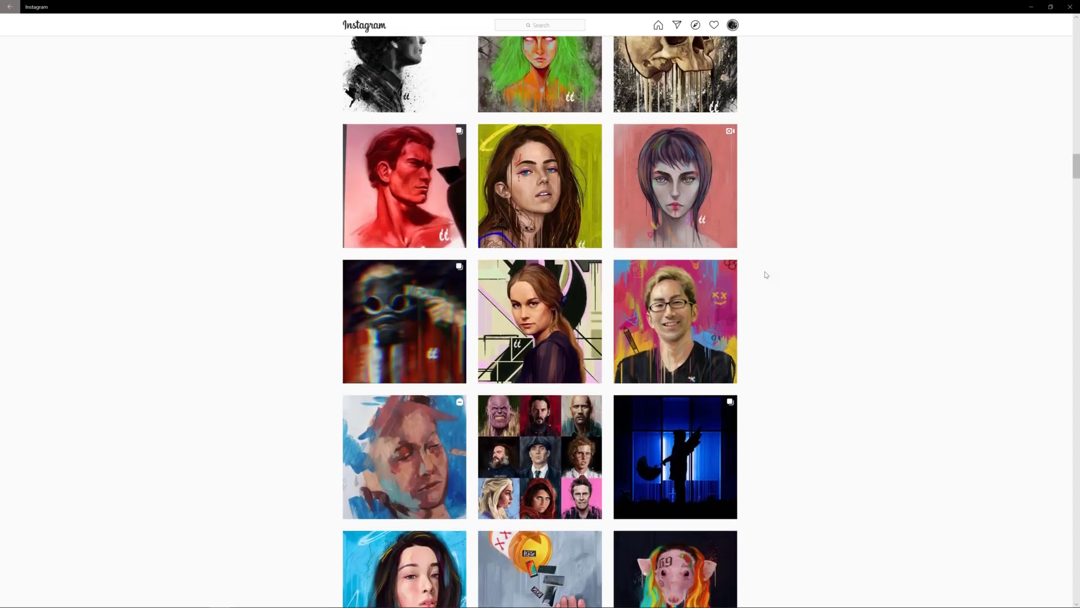
{"action": "scroll", "coordinate": [765, 274], "scroll_direction": "up", "scroll_amount": 6}
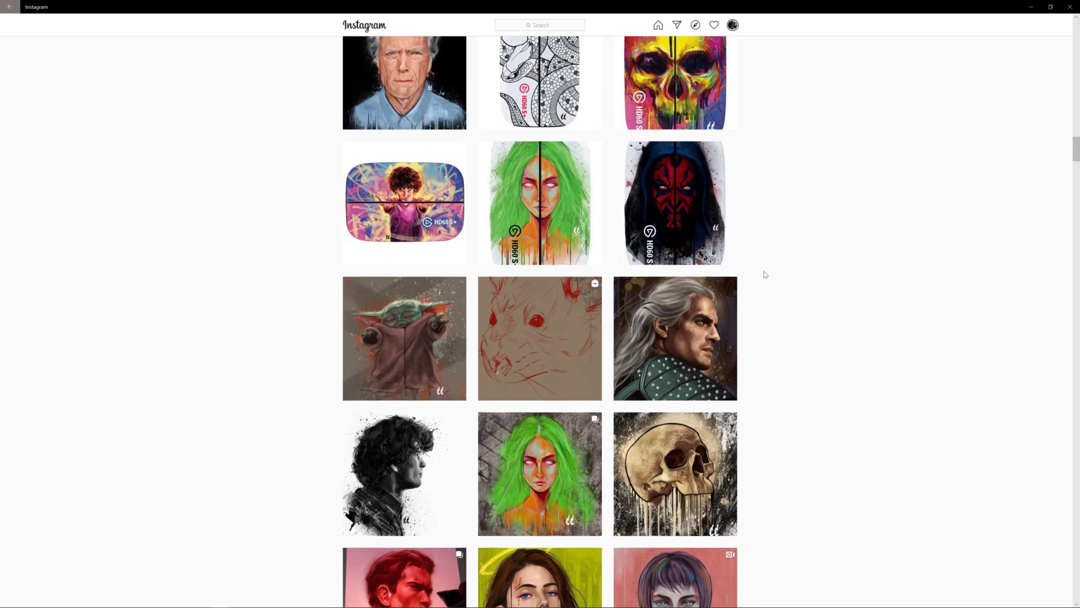
{"action": "scroll", "coordinate": [765, 274], "scroll_direction": "up", "scroll_amount": 5}
{"action": "scroll", "coordinate": [765, 275], "scroll_direction": "up", "scroll_amount": 5}
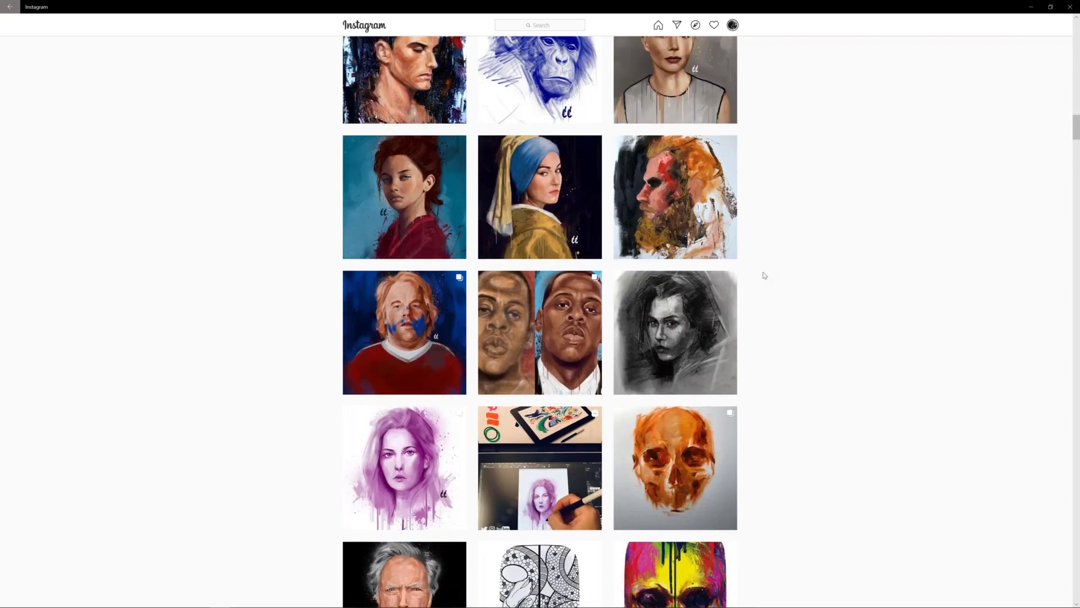
{"action": "scroll", "coordinate": [765, 276], "scroll_direction": "up", "scroll_amount": 5}
{"action": "scroll", "coordinate": [764, 275], "scroll_direction": "up", "scroll_amount": 3}
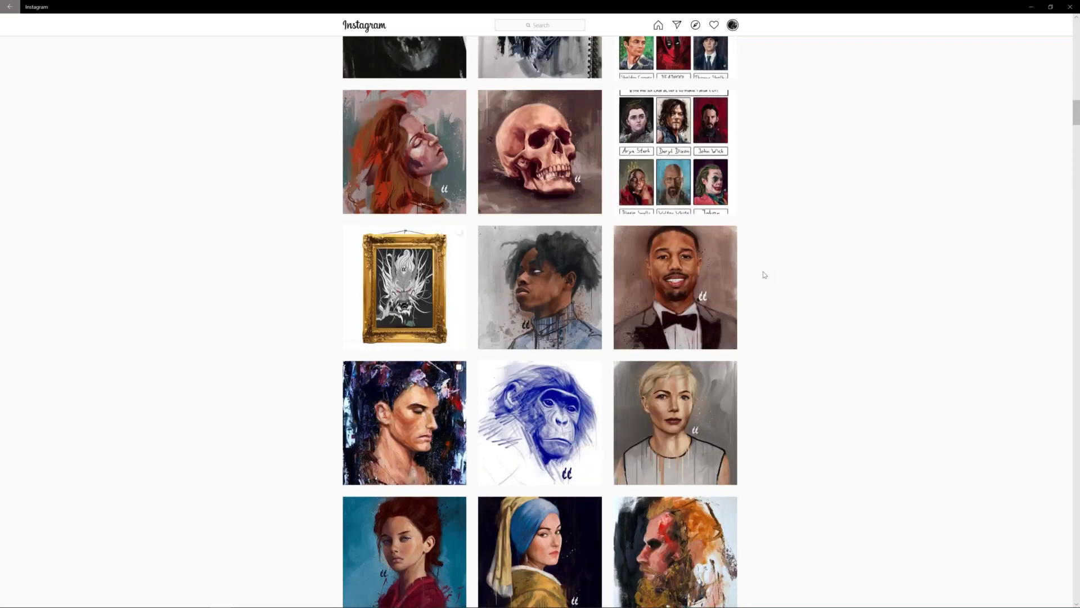
{"action": "scroll", "coordinate": [764, 275], "scroll_direction": "up", "scroll_amount": 4}
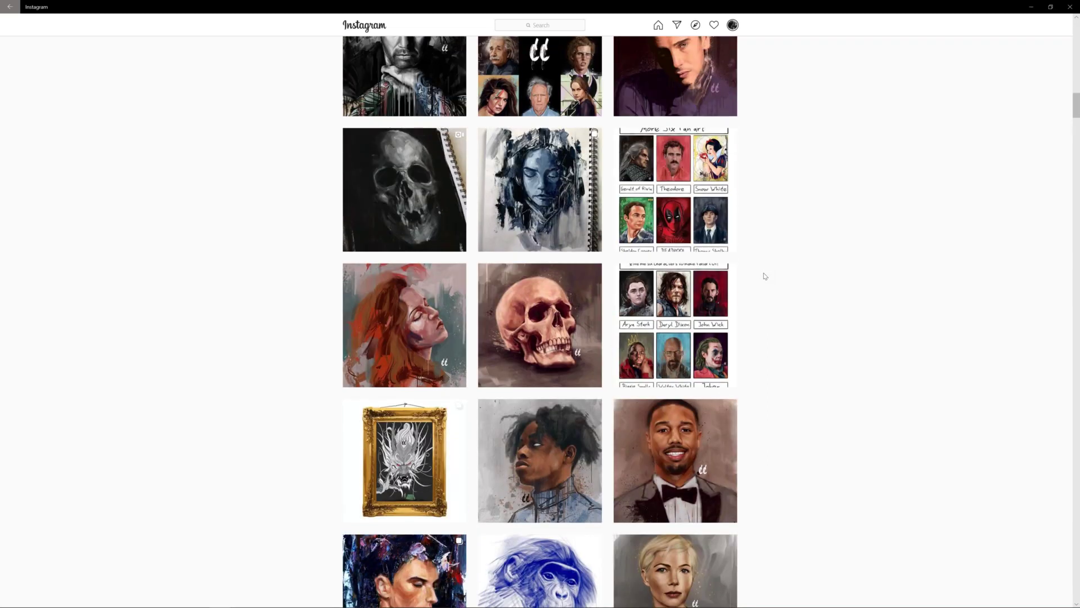
{"action": "scroll", "coordinate": [765, 275], "scroll_direction": "up", "scroll_amount": 4}
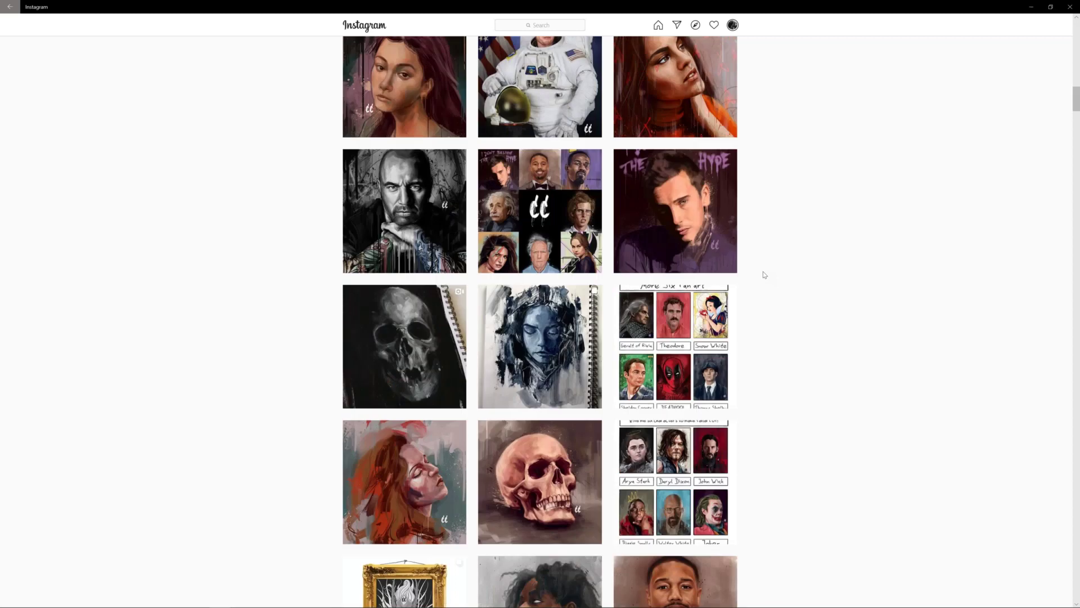
{"action": "scroll", "coordinate": [764, 275], "scroll_direction": "up", "scroll_amount": 4}
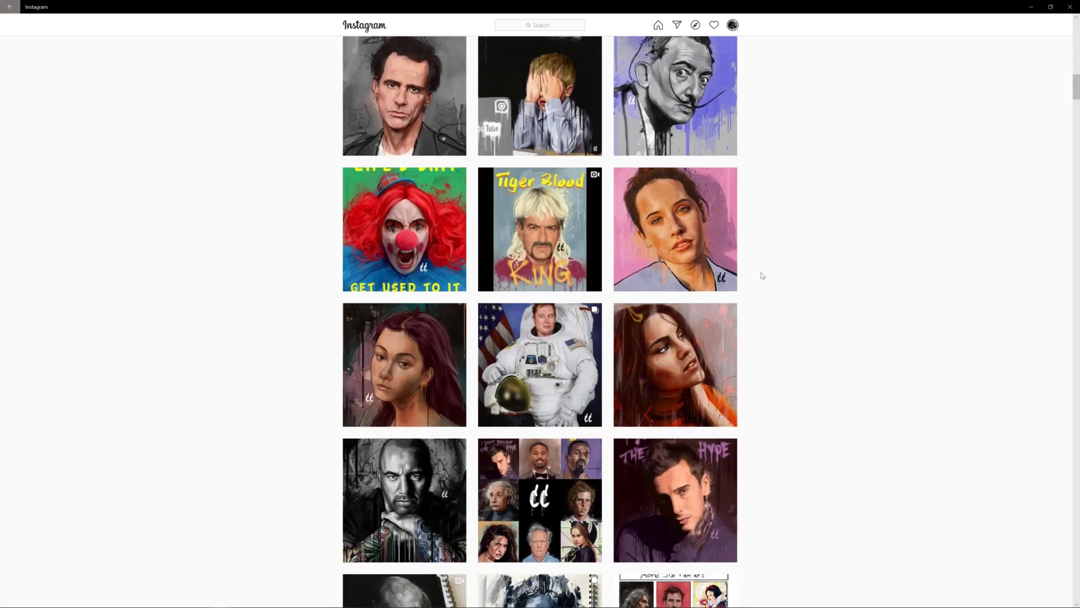
{"action": "scroll", "coordinate": [764, 275], "scroll_direction": "up", "scroll_amount": 4}
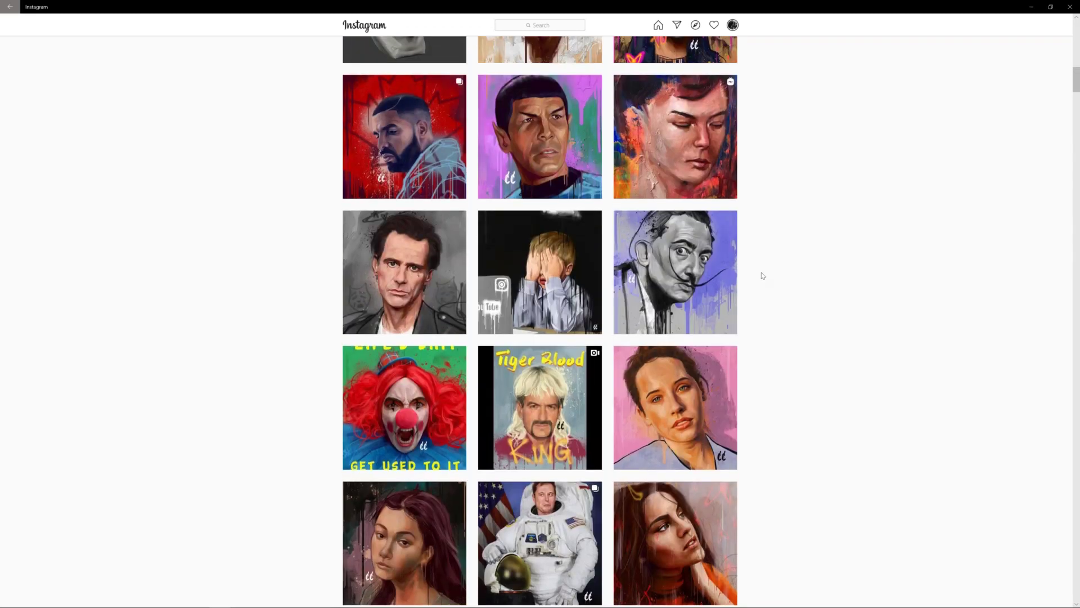
{"action": "scroll", "coordinate": [763, 275], "scroll_direction": "up", "scroll_amount": 4}
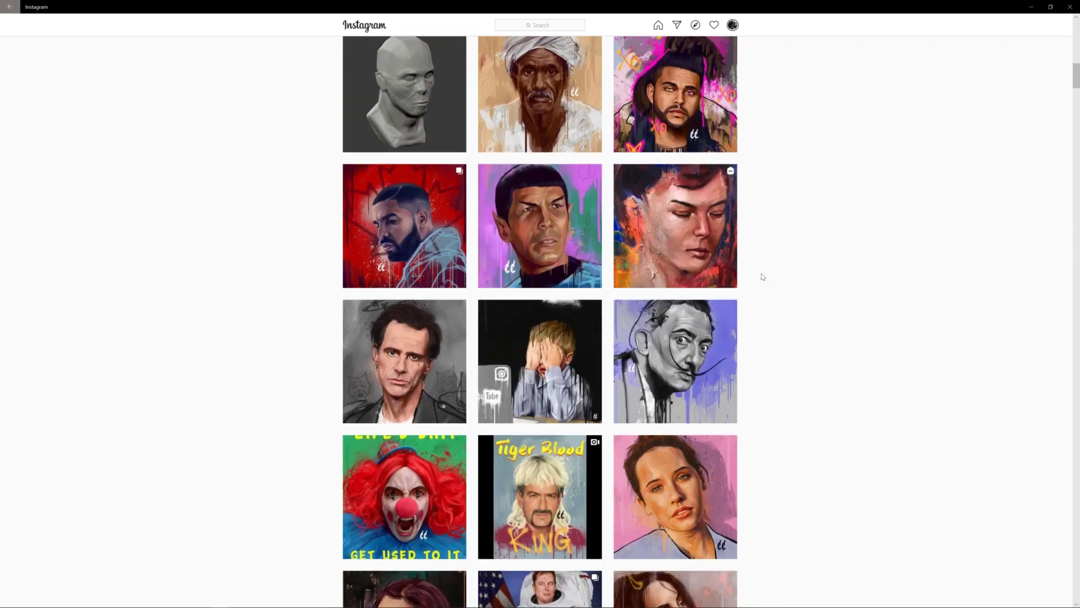
{"action": "scroll", "coordinate": [763, 277], "scroll_direction": "up", "scroll_amount": 1}
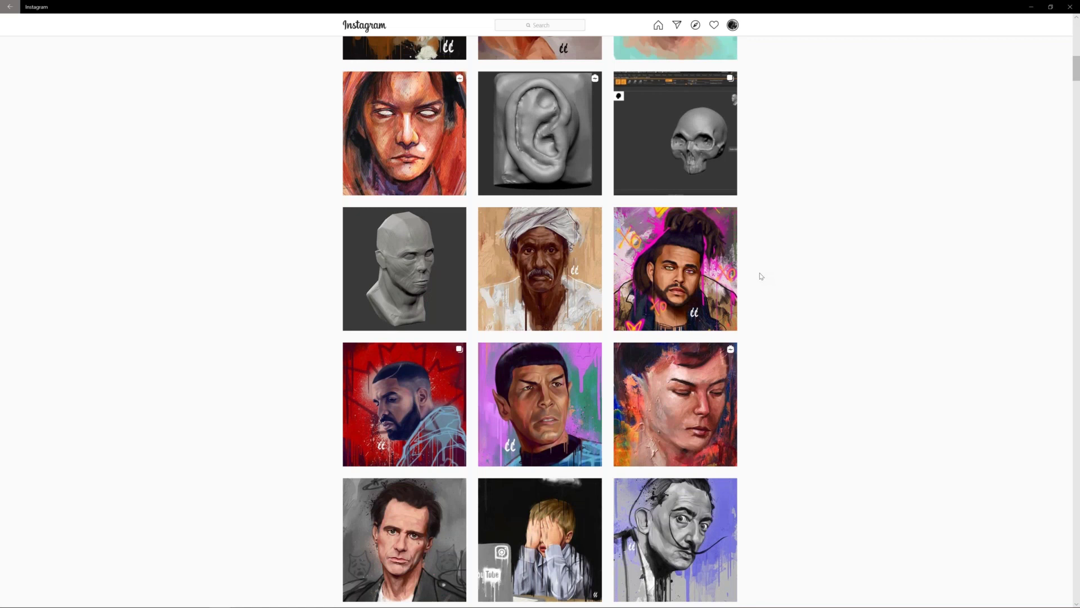
{"action": "scroll", "coordinate": [762, 276], "scroll_direction": "up", "scroll_amount": 5}
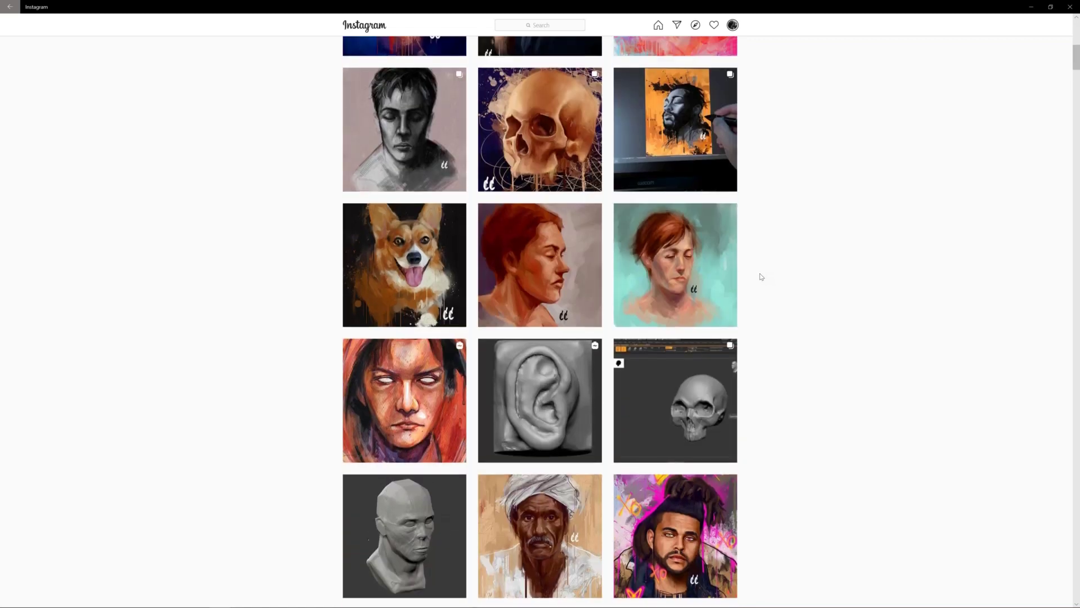
{"action": "scroll", "coordinate": [761, 275], "scroll_direction": "up", "scroll_amount": 2}
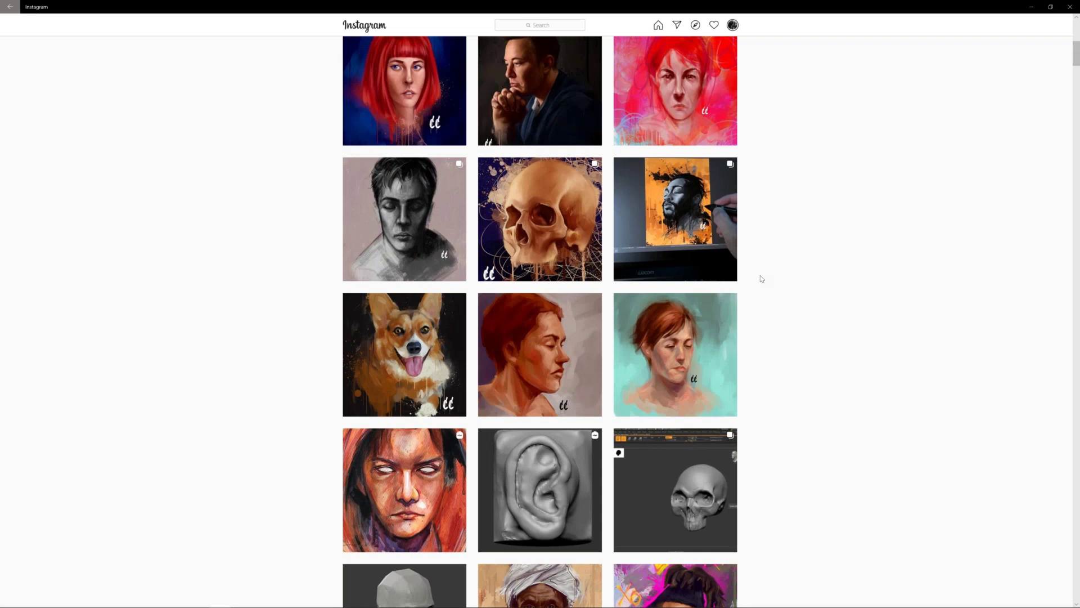
{"action": "scroll", "coordinate": [760, 278], "scroll_direction": "up", "scroll_amount": 1}
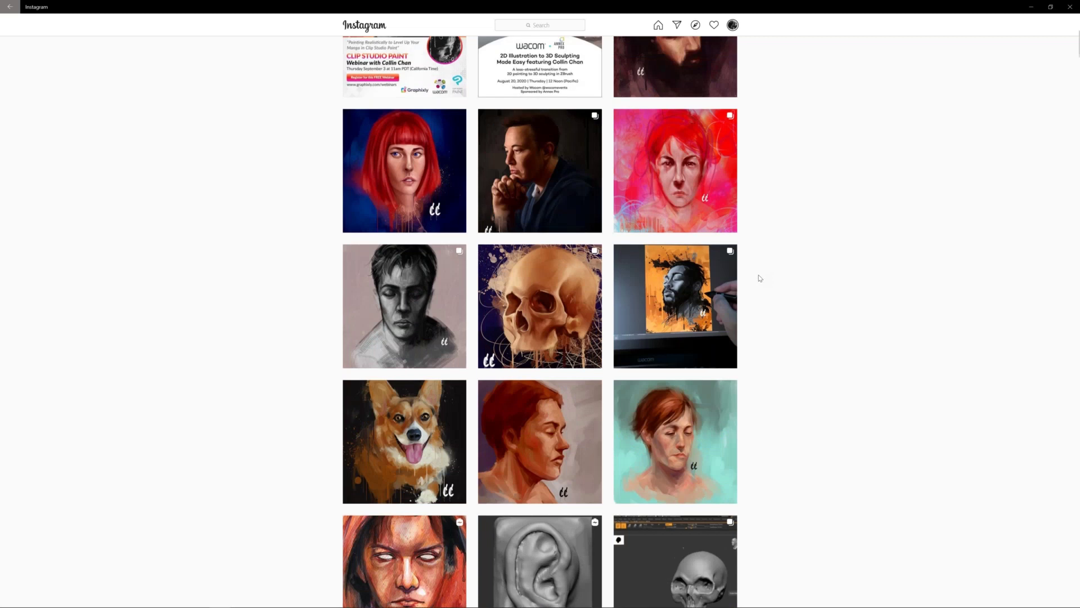
{"action": "scroll", "coordinate": [759, 278], "scroll_direction": "down", "scroll_amount": 2}
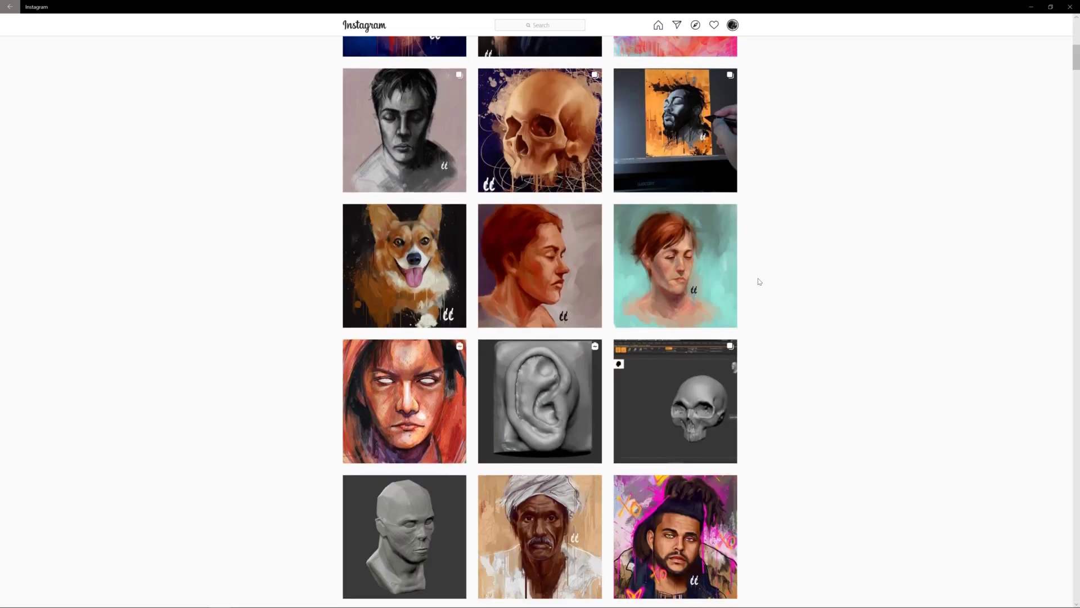
Switch to Clip Studio Paint and close the finished painting documents, ending with the dark-haired woman's portrait
{"action": "left_click", "coordinate": [1034, 8]}
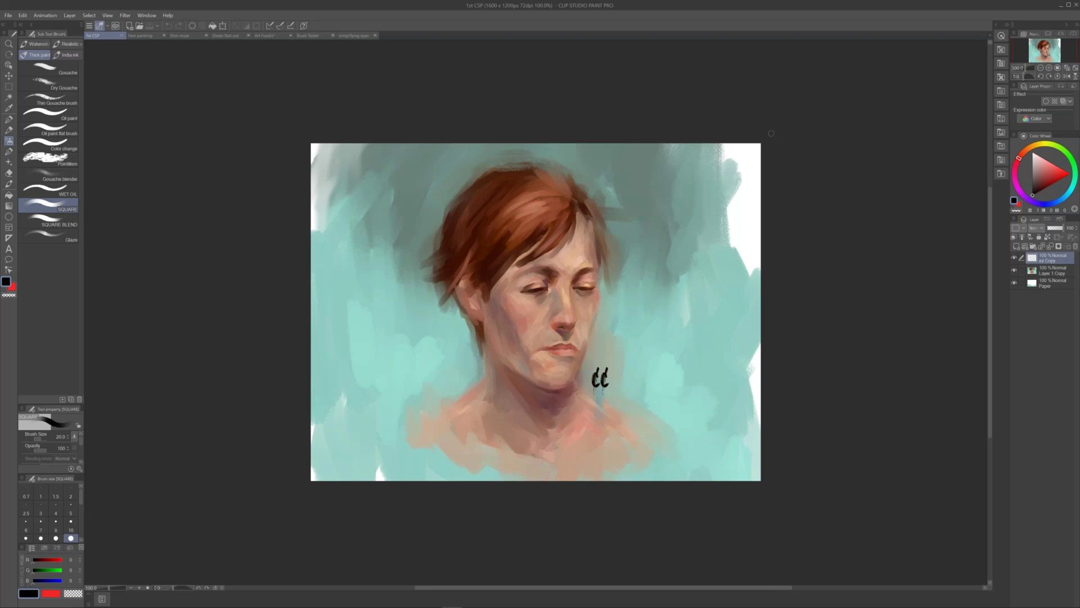
{"action": "left_click", "coordinate": [121, 36]}
{"action": "left_click", "coordinate": [122, 35]}
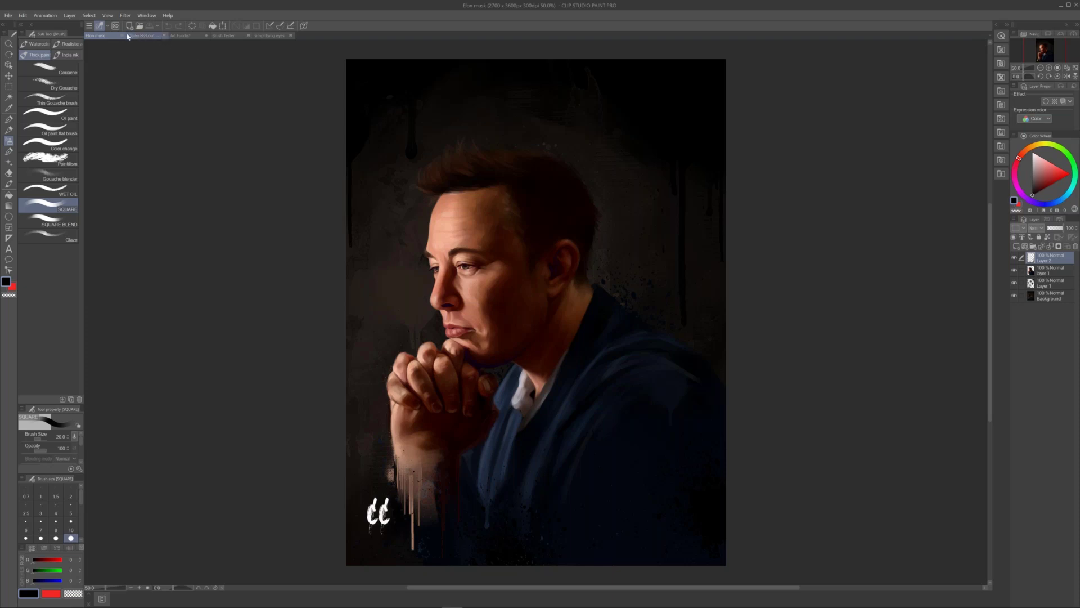
{"action": "key", "text": "ctrl+w"}
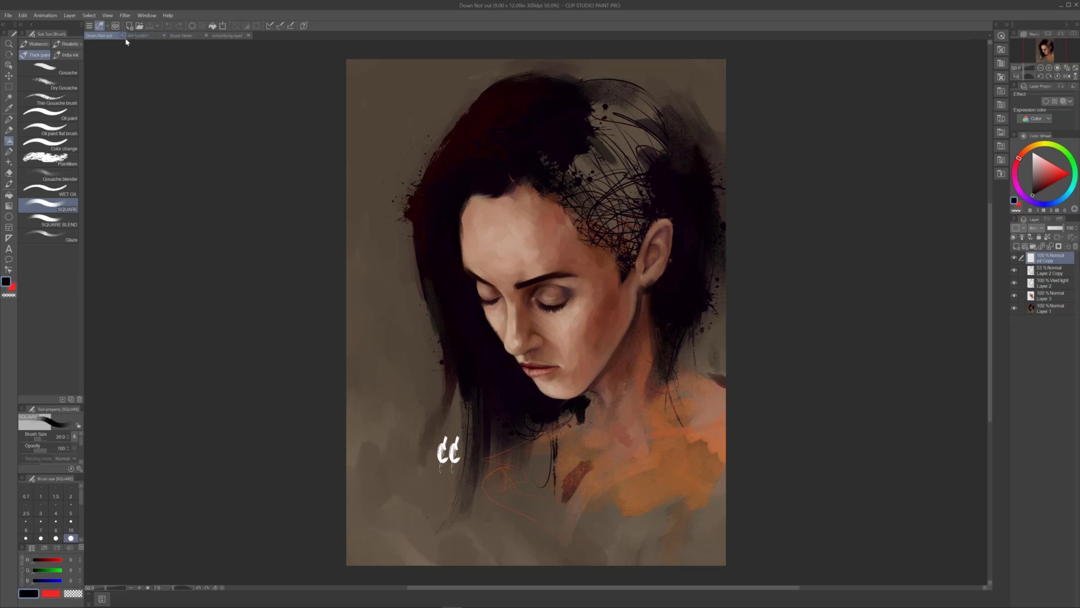
{"action": "key", "text": "ctrl+w"}
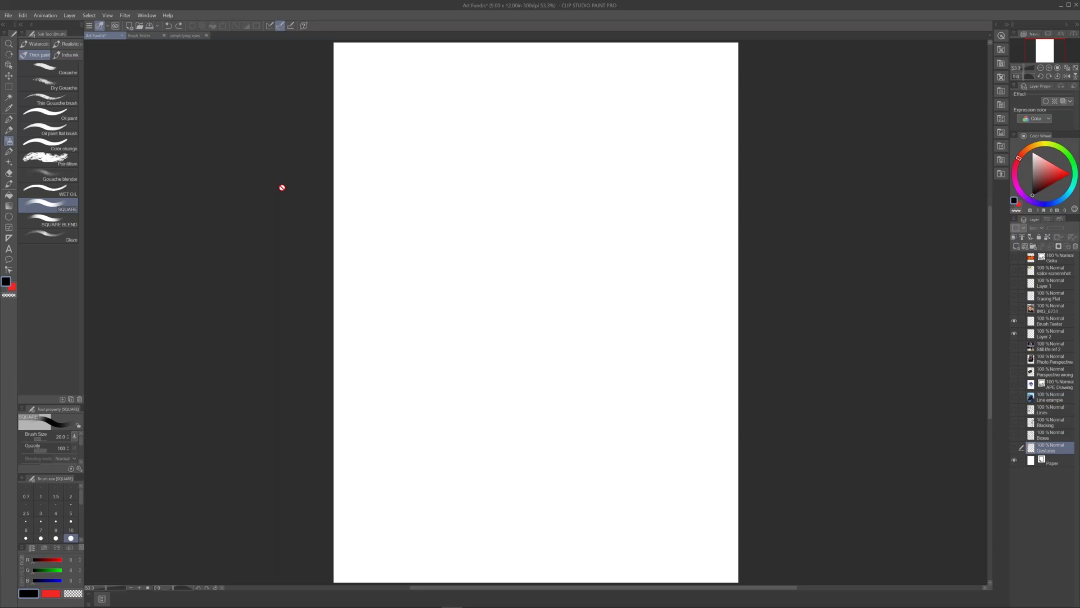
Show the Gestures layer of the sketch document and choose the G-pen
{"action": "left_click", "coordinate": [1015, 447]}
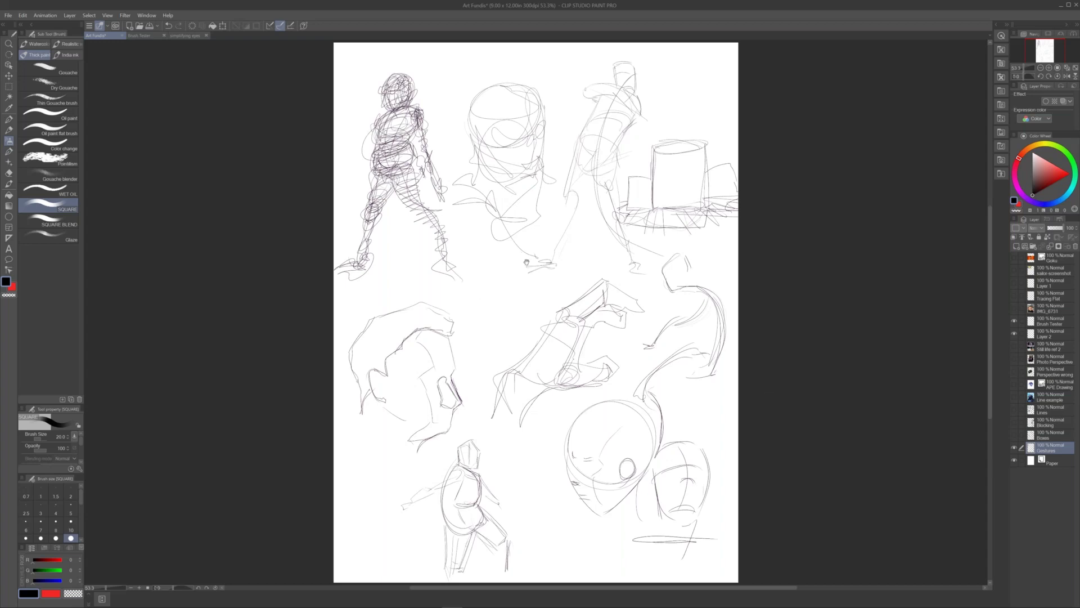
{"action": "mouse_move", "coordinate": [536, 312]}
{"action": "left_mouse_down"}
{"action": "mouse_move", "coordinate": [583, 366]}
{"action": "mouse_move", "coordinate": [581, 393]}
{"action": "left_mouse_up"}
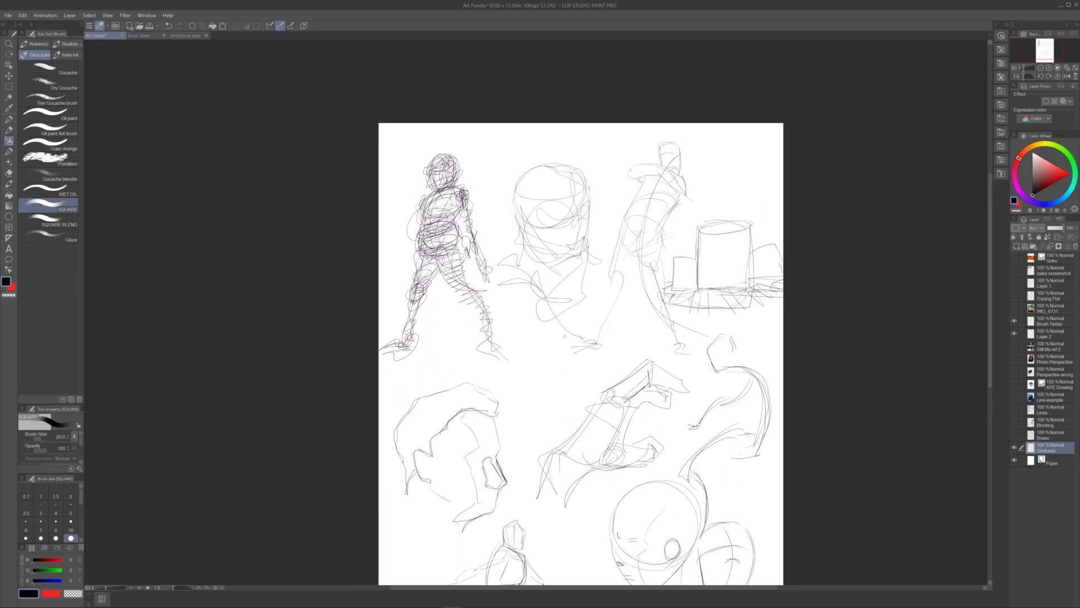
{"action": "left_click_drag", "start_coordinate": [581, 393], "coordinate": [517, 341]}
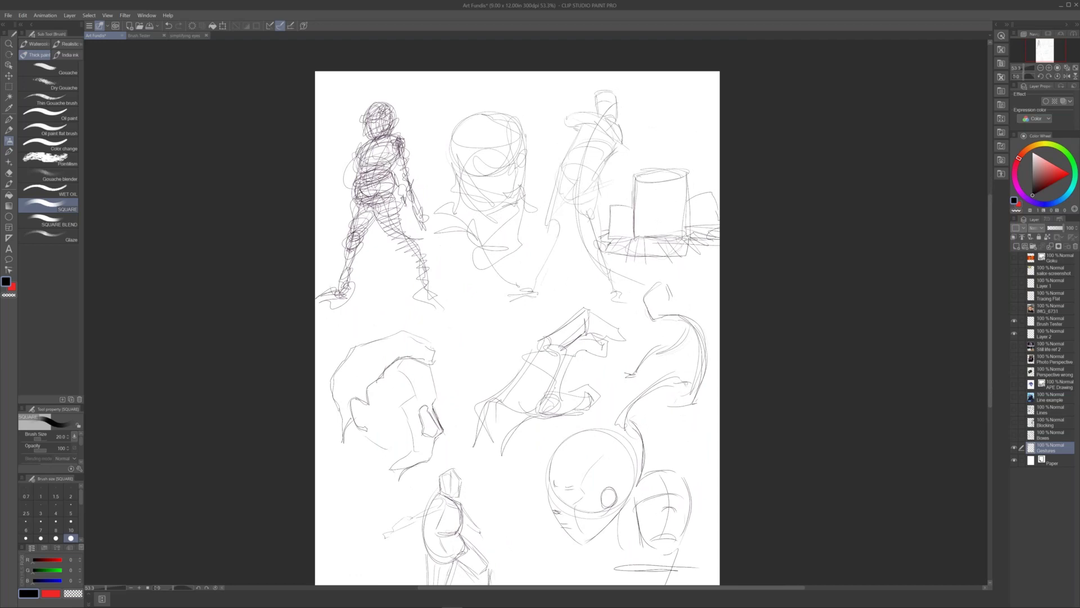
{"action": "key", "text": "p"}
{"action": "left_click_drag", "start_coordinate": [700, 269], "coordinate": [677, 308]}
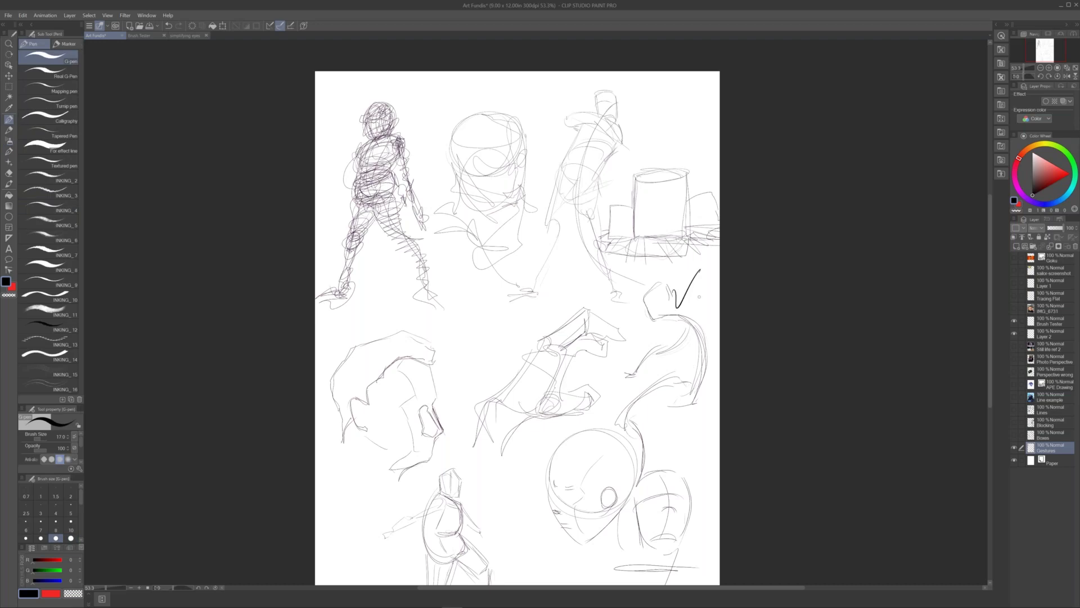
{"action": "key", "text": "ctrl+z"}
{"action": "key", "text": "ctrl+z"}
Ink bold flowing curves over the body and limb lines of the twisting gesture sketch near the page's right edge
{"action": "left_click_drag", "start_coordinate": [686, 318], "coordinate": [635, 370]}
{"action": "mouse_move", "coordinate": [685, 316]}
{"action": "left_mouse_down"}
{"action": "mouse_move", "coordinate": [699, 358]}
{"action": "mouse_move", "coordinate": [685, 411]}
{"action": "mouse_move", "coordinate": [630, 430]}
{"action": "mouse_move", "coordinate": [635, 501]}
{"action": "left_mouse_up"}
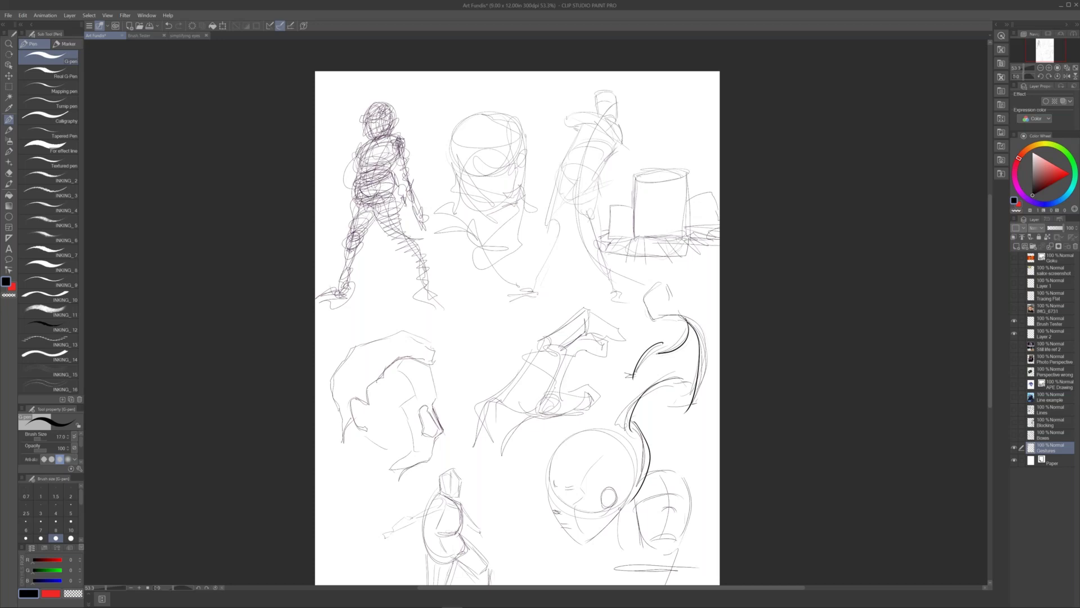
Mark the gesture sketches with small arrows pointing at the leaning, scribbled and walking figures and at the head studies
{"action": "mouse_move", "coordinate": [650, 93]}
{"action": "left_mouse_down"}
{"action": "mouse_move", "coordinate": [625, 119]}
{"action": "mouse_move", "coordinate": [638, 115]}
{"action": "left_mouse_up"}
{"action": "left_click_drag", "start_coordinate": [606, 282], "coordinate": [606, 294]}
{"action": "left_click_drag", "start_coordinate": [518, 469], "coordinate": [515, 443]}
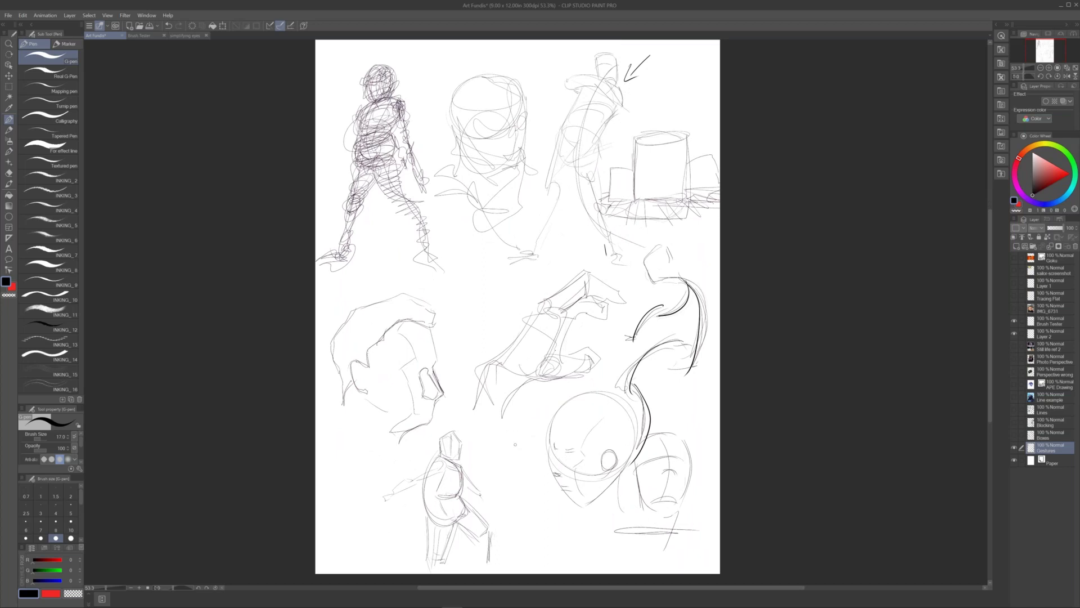
{"action": "mouse_move", "coordinate": [434, 67]}
{"action": "left_mouse_down"}
{"action": "mouse_move", "coordinate": [421, 85]}
{"action": "mouse_move", "coordinate": [436, 81]}
{"action": "left_mouse_up"}
{"action": "mouse_move", "coordinate": [467, 53]}
{"action": "left_mouse_down"}
{"action": "mouse_move", "coordinate": [472, 70]}
{"action": "mouse_move", "coordinate": [479, 59]}
{"action": "left_mouse_up"}
{"action": "left_click_drag", "start_coordinate": [476, 313], "coordinate": [461, 339]}
{"action": "left_click_drag", "start_coordinate": [499, 433], "coordinate": [470, 463]}
{"action": "mouse_move", "coordinate": [476, 448]}
{"action": "left_mouse_down"}
{"action": "mouse_move", "coordinate": [470, 465]}
{"action": "mouse_move", "coordinate": [487, 460]}
{"action": "left_mouse_up"}
{"action": "mouse_move", "coordinate": [514, 416]}
{"action": "left_mouse_down"}
{"action": "mouse_move", "coordinate": [529, 425]}
{"action": "mouse_move", "coordinate": [524, 435]}
{"action": "left_mouse_up"}
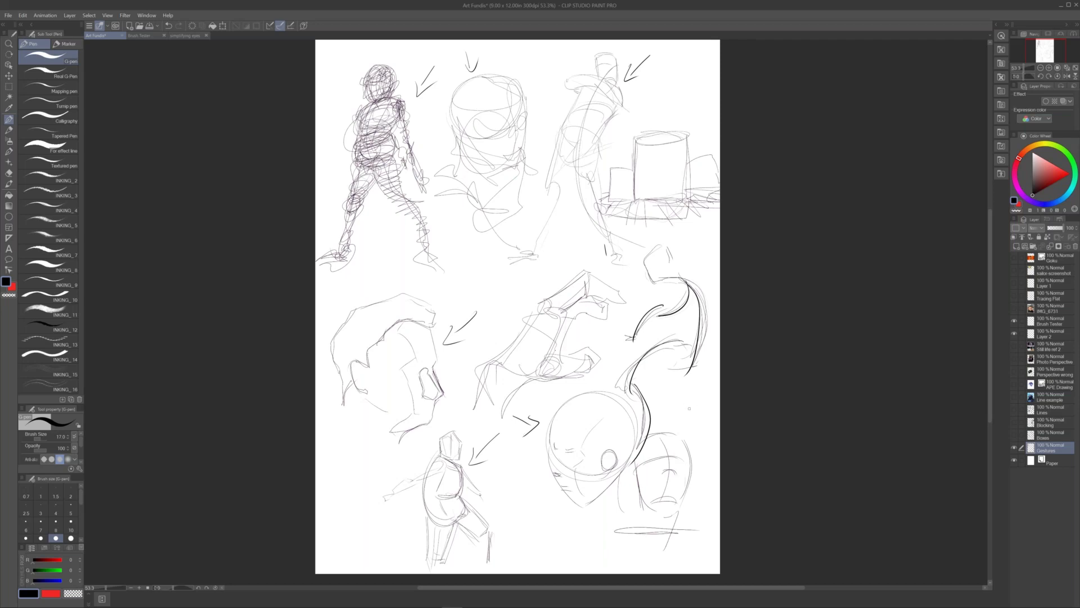
{"action": "left_click_drag", "start_coordinate": [694, 397], "coordinate": [689, 409]}
Point an arrow at the cylinder in the still-life sketch and ink its side, base ellipse and the small neighbouring object
{"action": "left_click_drag", "start_coordinate": [660, 84], "coordinate": [666, 103]}
{"action": "mouse_move", "coordinate": [610, 189]}
{"action": "left_mouse_down"}
{"action": "mouse_move", "coordinate": [616, 200]}
{"action": "mouse_move", "coordinate": [627, 165]}
{"action": "mouse_move", "coordinate": [634, 182]}
{"action": "mouse_move", "coordinate": [675, 140]}
{"action": "mouse_move", "coordinate": [634, 204]}
{"action": "mouse_move", "coordinate": [680, 191]}
{"action": "left_mouse_up"}
{"action": "mouse_move", "coordinate": [683, 139]}
{"action": "left_mouse_down"}
{"action": "mouse_move", "coordinate": [682, 194]}
{"action": "mouse_move", "coordinate": [684, 159]}
{"action": "mouse_move", "coordinate": [635, 200]}
{"action": "left_mouse_up"}
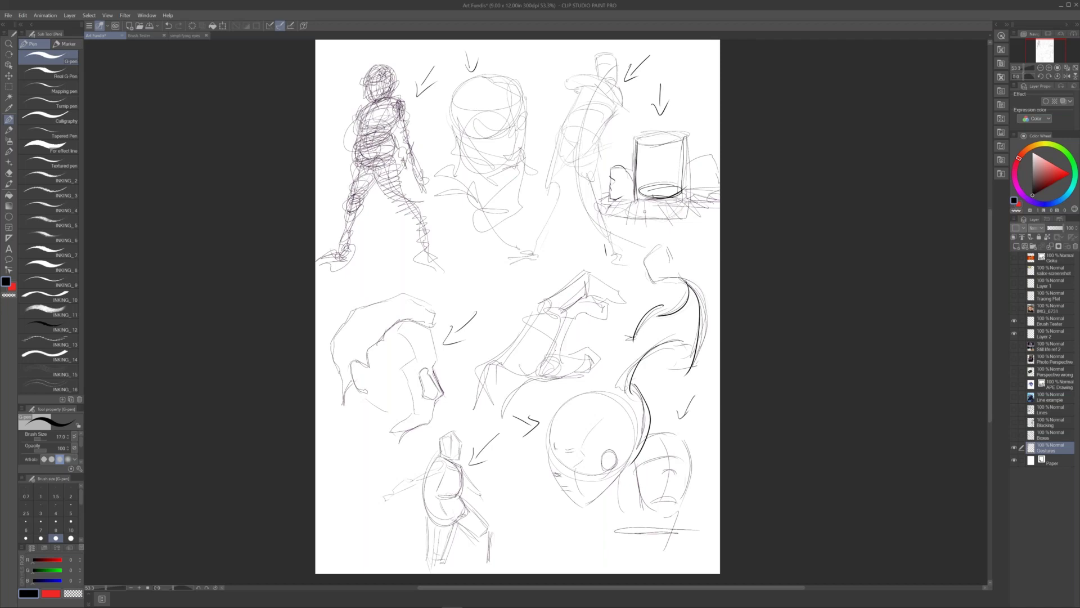
Add an arrow at the scribbled figure's forearm and sketch a small head-and-shoulders figure below the hooded head study
{"action": "left_click_drag", "start_coordinate": [434, 133], "coordinate": [419, 139]}
{"action": "left_click_drag", "start_coordinate": [421, 132], "coordinate": [416, 145]}
{"action": "left_click_drag", "start_coordinate": [474, 232], "coordinate": [467, 247]}
{"action": "mouse_move", "coordinate": [482, 233]}
{"action": "left_mouse_down"}
{"action": "mouse_move", "coordinate": [485, 246]}
{"action": "mouse_move", "coordinate": [454, 268]}
{"action": "mouse_move", "coordinate": [452, 300]}
{"action": "mouse_move", "coordinate": [468, 276]}
{"action": "mouse_move", "coordinate": [515, 281]}
{"action": "mouse_move", "coordinate": [504, 282]}
{"action": "left_mouse_up"}
{"action": "left_click_drag", "start_coordinate": [456, 261], "coordinate": [460, 311]}
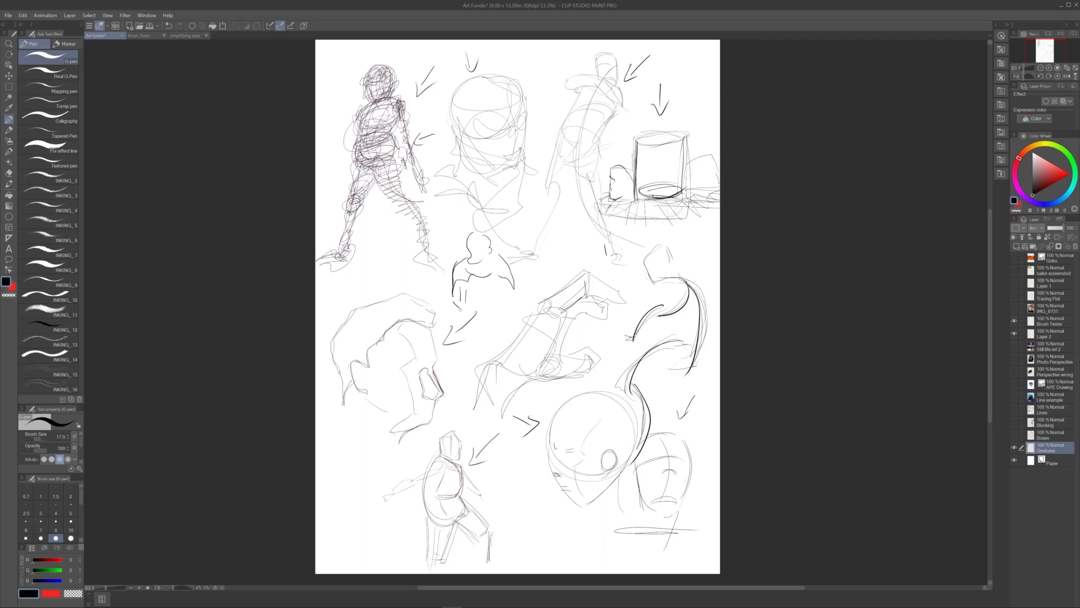
{"action": "left_click_drag", "start_coordinate": [455, 257], "coordinate": [449, 281]}
{"action": "left_click_drag", "start_coordinate": [474, 274], "coordinate": [467, 288]}
Ink darker contour lines around the hips, thighs and lower legs of the scribbled standing figure
{"action": "left_click_drag", "start_coordinate": [353, 163], "coordinate": [347, 207]}
{"action": "mouse_move", "coordinate": [357, 209]}
{"action": "left_mouse_down"}
{"action": "mouse_move", "coordinate": [380, 171]}
{"action": "mouse_move", "coordinate": [414, 206]}
{"action": "left_mouse_up"}
{"action": "mouse_move", "coordinate": [397, 160]}
{"action": "left_mouse_down"}
{"action": "mouse_move", "coordinate": [425, 227]}
{"action": "mouse_move", "coordinate": [406, 212]}
{"action": "left_mouse_up"}
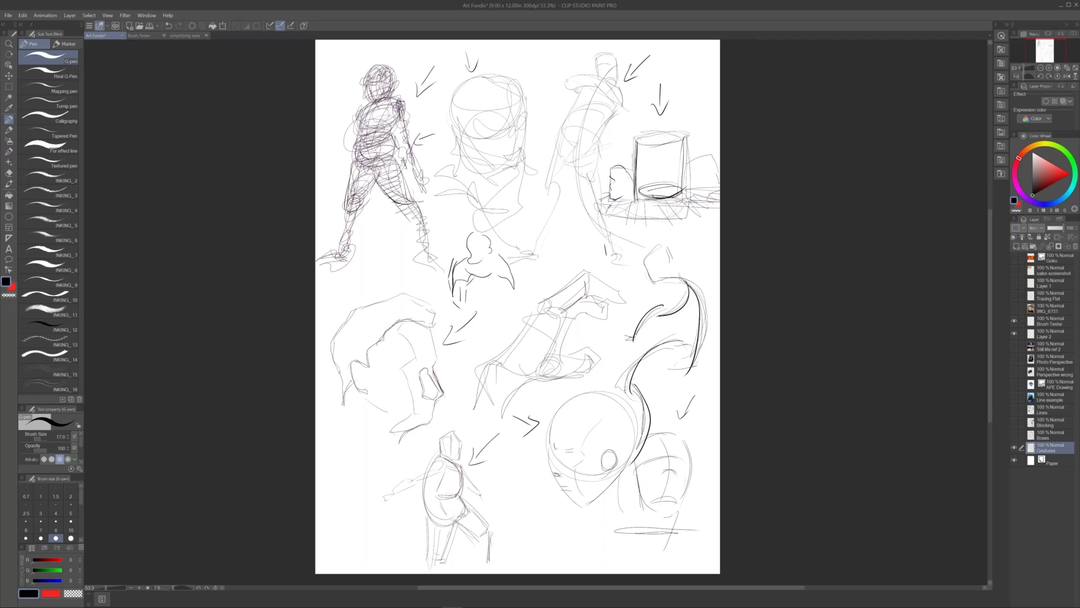
{"action": "mouse_move", "coordinate": [400, 209]}
{"action": "left_mouse_down"}
{"action": "mouse_move", "coordinate": [417, 203]}
{"action": "mouse_move", "coordinate": [403, 216]}
{"action": "mouse_move", "coordinate": [411, 212]}
{"action": "mouse_move", "coordinate": [414, 260]}
{"action": "mouse_move", "coordinate": [445, 259]}
{"action": "left_mouse_up"}
{"action": "left_click_drag", "start_coordinate": [413, 187], "coordinate": [409, 200]}
Refine the small head-and-shoulders figure with facial lines and extra strokes along its shoulder and arm
{"action": "mouse_move", "coordinate": [464, 238]}
{"action": "left_mouse_down"}
{"action": "mouse_move", "coordinate": [489, 238]}
{"action": "mouse_move", "coordinate": [464, 251]}
{"action": "mouse_move", "coordinate": [470, 259]}
{"action": "mouse_move", "coordinate": [484, 243]}
{"action": "left_mouse_up"}
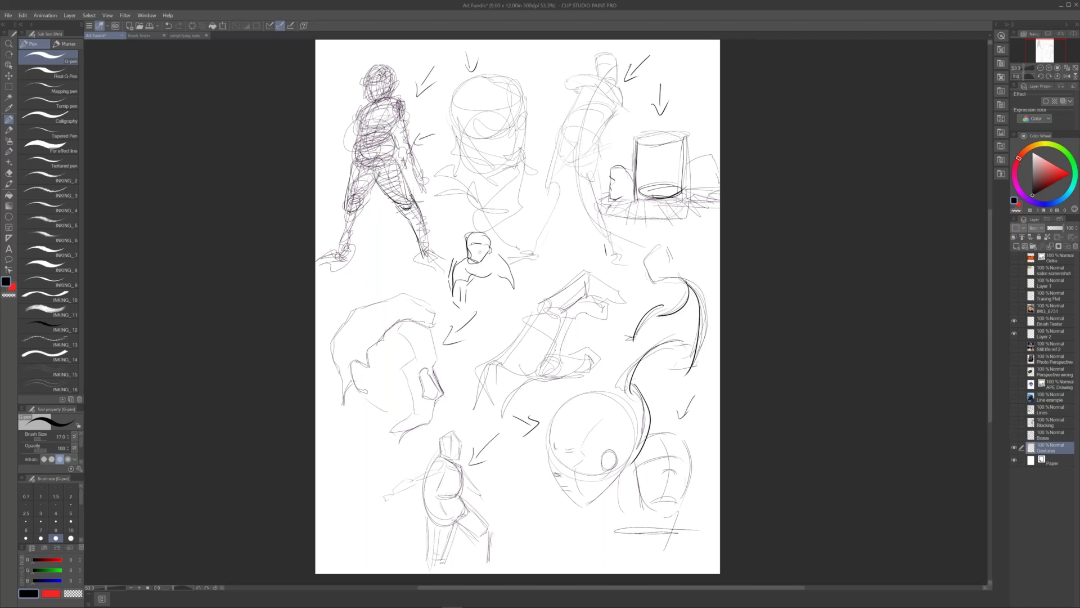
{"action": "left_click_drag", "start_coordinate": [468, 253], "coordinate": [455, 260]}
{"action": "left_click_drag", "start_coordinate": [451, 268], "coordinate": [450, 290]}
Select the Boxes layer, hide the Gestures layer and make the Boxes layer visible
{"action": "left_click", "coordinate": [1049, 436]}
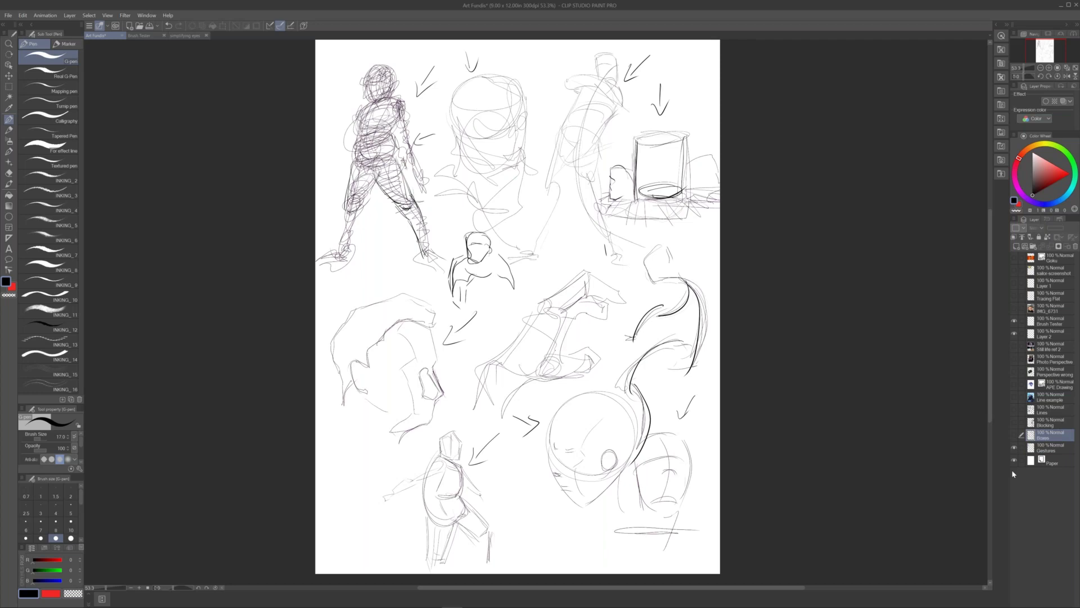
{"action": "left_click", "coordinate": [1014, 448]}
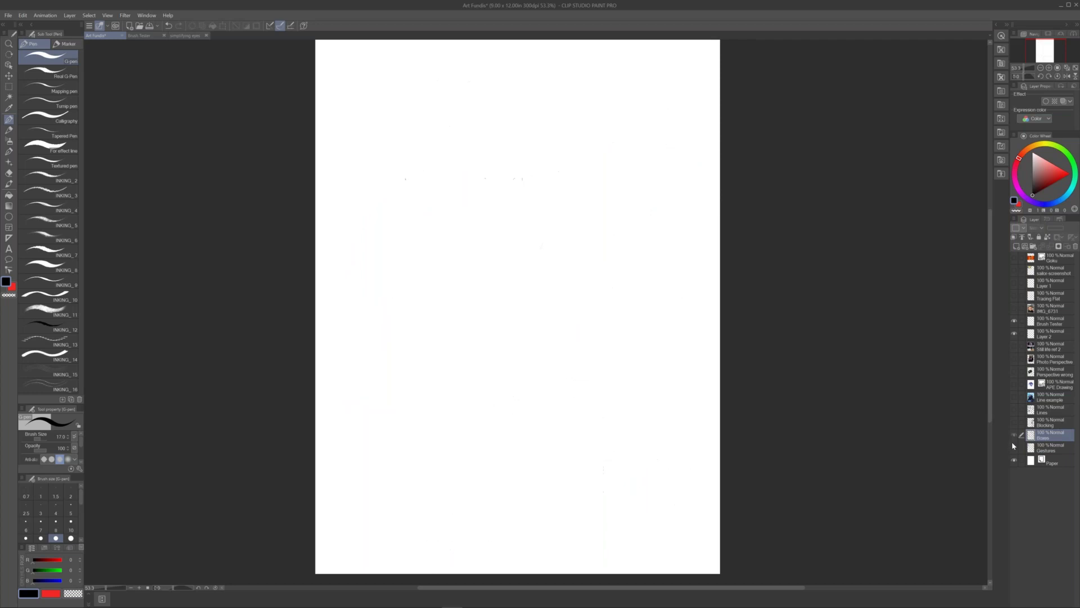
{"action": "left_click", "coordinate": [1013, 435]}
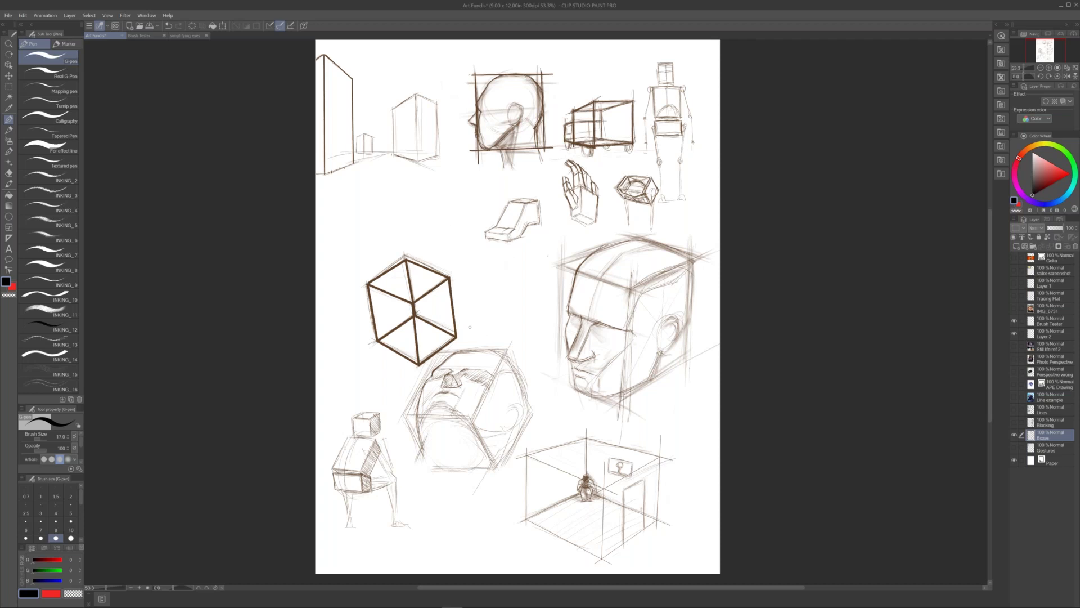
Sketch a small see-through box in perspective in the empty area above the large brown cube
{"action": "mouse_move", "coordinate": [392, 204]}
{"action": "left_mouse_down"}
{"action": "mouse_move", "coordinate": [393, 225]}
{"action": "mouse_move", "coordinate": [411, 201]}
{"action": "mouse_move", "coordinate": [410, 221]}
{"action": "left_mouse_up"}
{"action": "mouse_move", "coordinate": [393, 225]}
{"action": "left_mouse_down"}
{"action": "mouse_move", "coordinate": [411, 221]}
{"action": "mouse_move", "coordinate": [403, 208]}
{"action": "mouse_move", "coordinate": [421, 185]}
{"action": "mouse_move", "coordinate": [420, 208]}
{"action": "left_mouse_up"}
{"action": "mouse_move", "coordinate": [420, 207]}
{"action": "left_mouse_down"}
{"action": "mouse_move", "coordinate": [401, 211]}
{"action": "mouse_move", "coordinate": [396, 198]}
{"action": "mouse_move", "coordinate": [392, 206]}
{"action": "mouse_move", "coordinate": [410, 201]}
{"action": "mouse_move", "coordinate": [394, 225]}
{"action": "mouse_move", "coordinate": [411, 221]}
{"action": "left_mouse_up"}
{"action": "scroll", "coordinate": [373, 266], "scroll_direction": "up", "scroll_amount": 4}
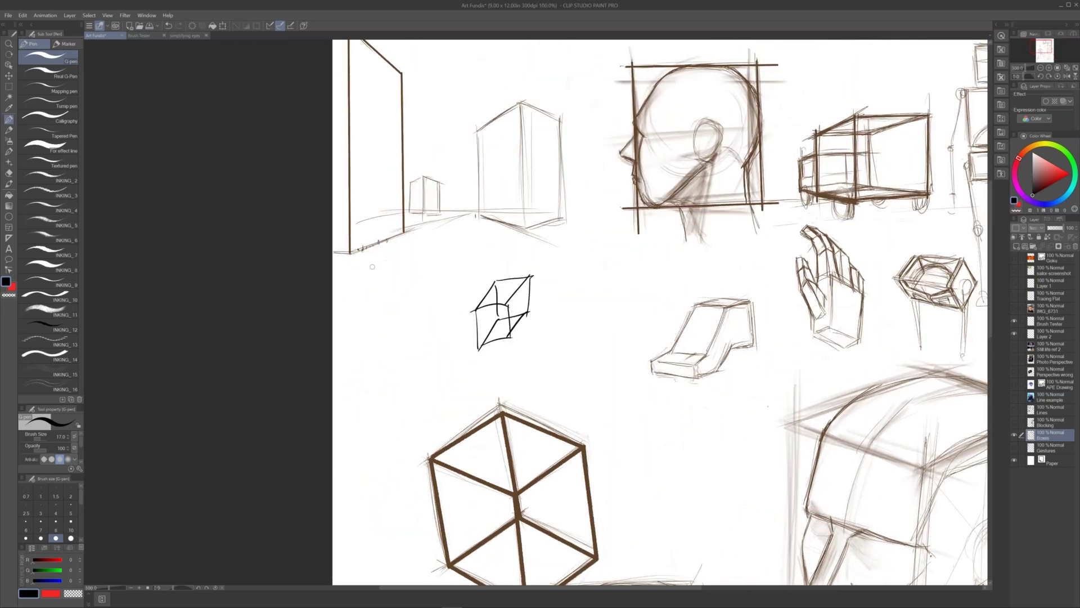
Mark the lower corners of the two larger perspective buildings with small upward-pointing arrows
{"action": "left_click_drag", "start_coordinate": [474, 220], "coordinate": [477, 223]}
{"action": "scroll", "coordinate": [768, 406], "scroll_direction": "down", "scroll_amount": 2}
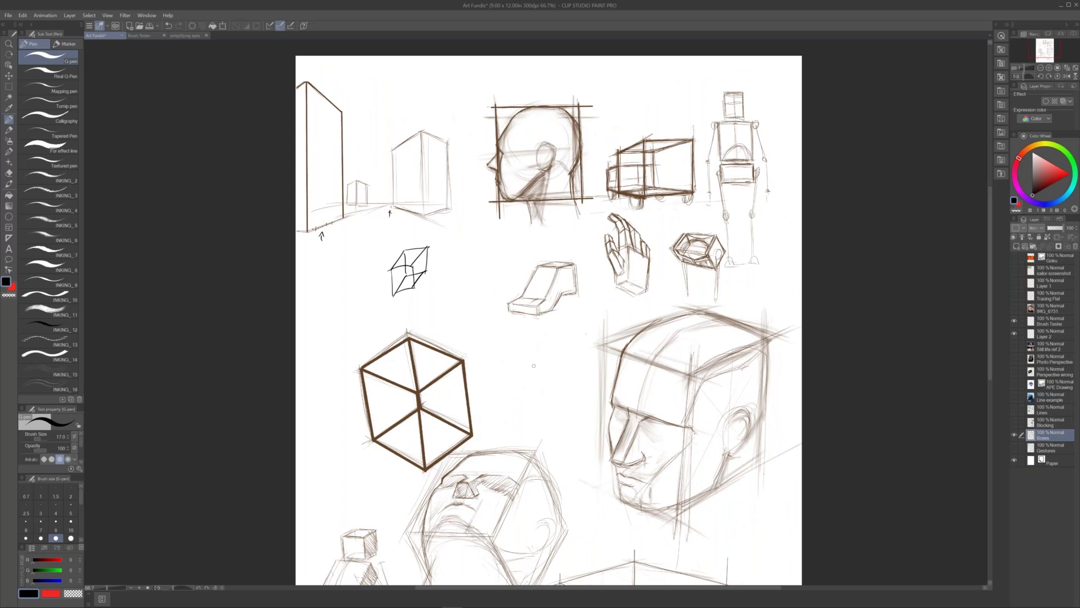
{"action": "left_click_drag", "start_coordinate": [557, 392], "coordinate": [502, 382]}
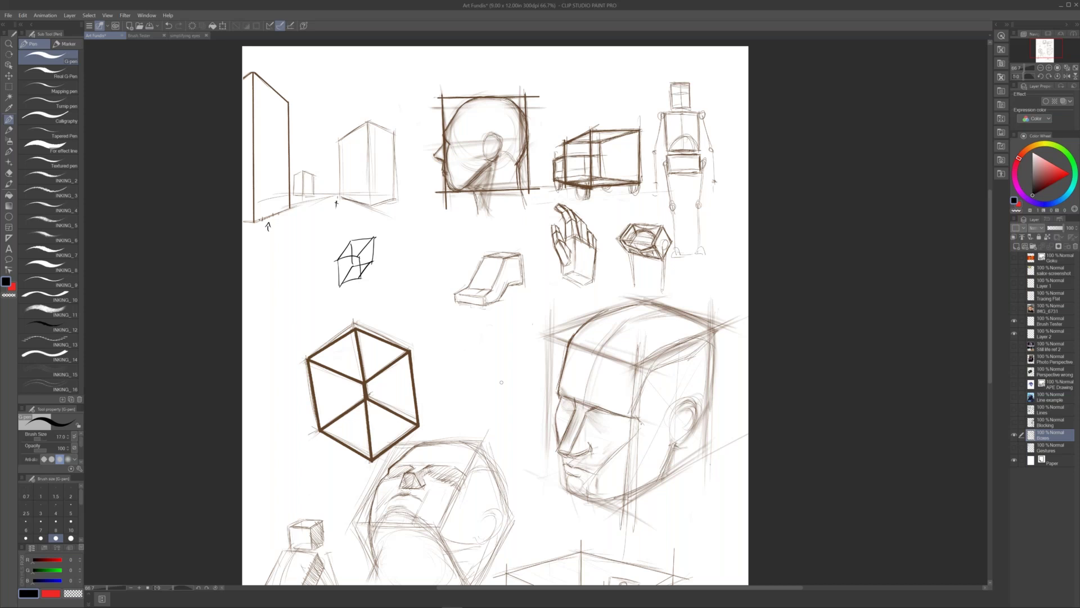
{"action": "mouse_move", "coordinate": [519, 213]}
{"action": "left_mouse_down"}
{"action": "mouse_move", "coordinate": [461, 219]}
{"action": "mouse_move", "coordinate": [477, 223]}
{"action": "left_mouse_up"}
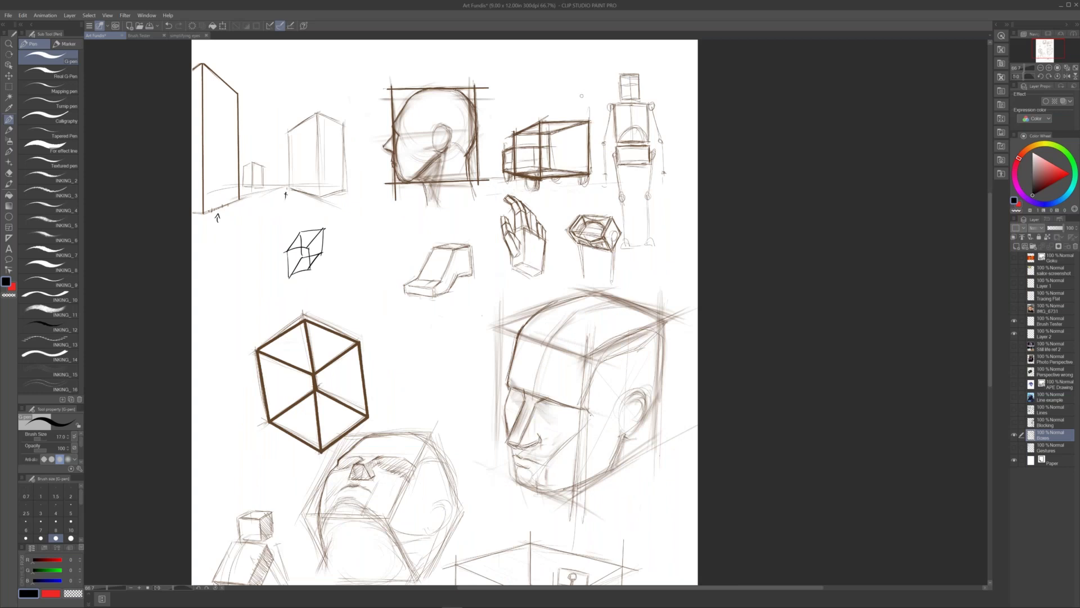
Draw small arrows pointing at the boxy mannequin's shoulder and at the block-shaped foot
{"action": "mouse_move", "coordinate": [681, 83]}
{"action": "left_mouse_down"}
{"action": "mouse_move", "coordinate": [661, 98]}
{"action": "mouse_move", "coordinate": [669, 98]}
{"action": "left_mouse_up"}
{"action": "left_click_drag", "start_coordinate": [393, 245], "coordinate": [407, 254]}
{"action": "left_click_drag", "start_coordinate": [400, 258], "coordinate": [417, 261]}
{"action": "scroll", "coordinate": [636, 270], "scroll_direction": "up", "scroll_amount": 2}
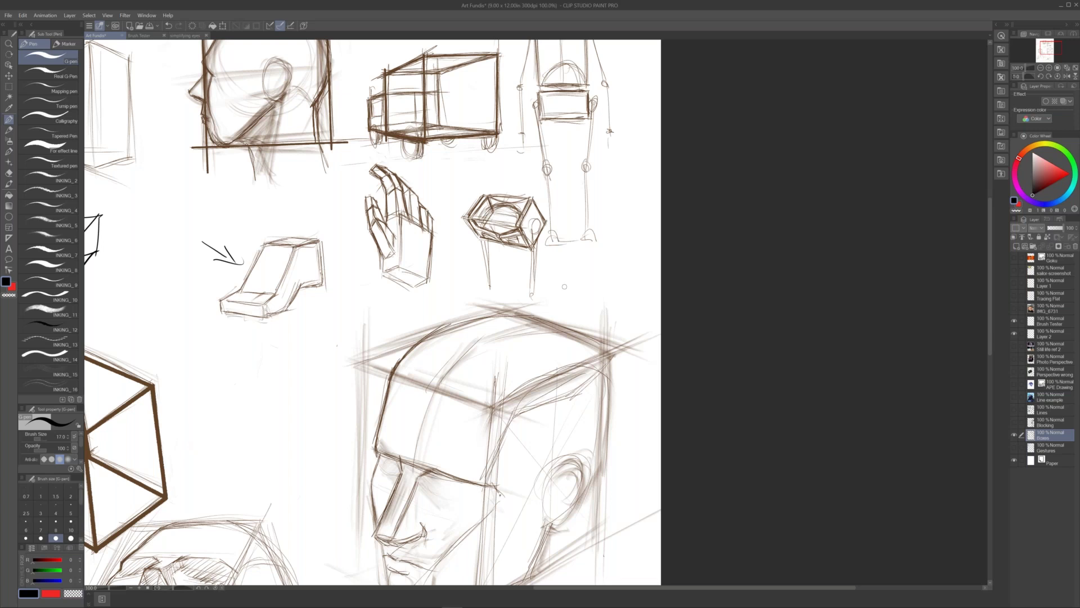
{"action": "scroll", "coordinate": [564, 287], "scroll_direction": "down", "scroll_amount": 2}
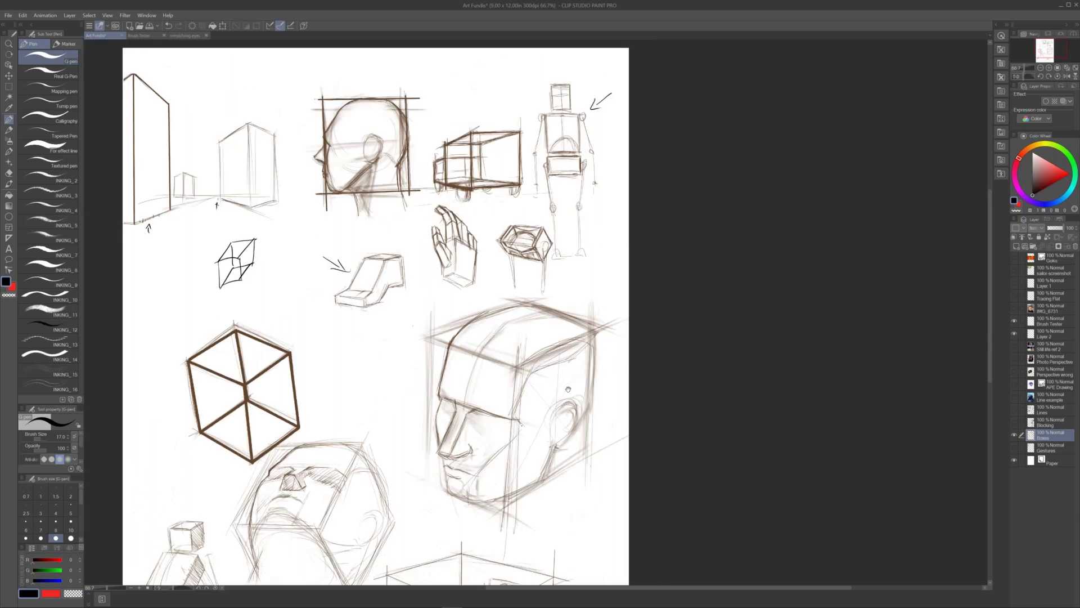
Annotate the upward-tilted head with a line under its chin and arrows towards its top corner and left side
{"action": "left_click_drag", "start_coordinate": [583, 342], "coordinate": [630, 253]}
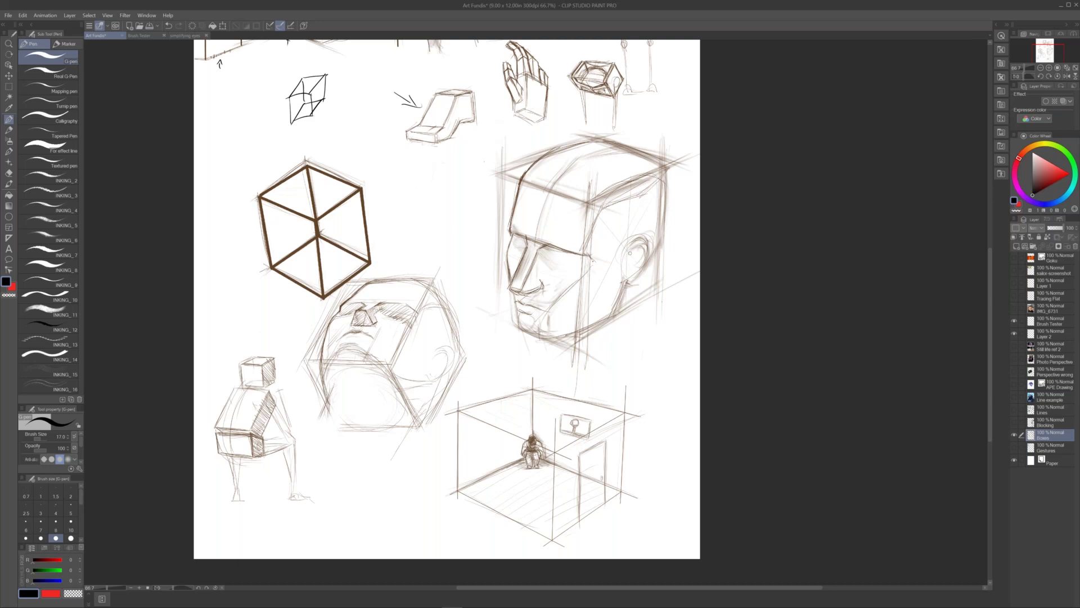
{"action": "mouse_move", "coordinate": [443, 244]}
{"action": "left_mouse_down"}
{"action": "mouse_move", "coordinate": [434, 267]}
{"action": "mouse_move", "coordinate": [440, 261]}
{"action": "left_mouse_up"}
{"action": "left_click_drag", "start_coordinate": [324, 361], "coordinate": [379, 361]}
{"action": "left_click_drag", "start_coordinate": [377, 281], "coordinate": [404, 277]}
{"action": "left_click_drag", "start_coordinate": [303, 335], "coordinate": [316, 325]}
Sketch a small stool with a box-like seat and legs beside the figure in the perspective room
{"action": "mouse_move", "coordinate": [492, 455]}
{"action": "left_mouse_down"}
{"action": "mouse_move", "coordinate": [484, 477]}
{"action": "mouse_move", "coordinate": [502, 451]}
{"action": "left_mouse_up"}
{"action": "mouse_move", "coordinate": [496, 457]}
{"action": "left_mouse_down"}
{"action": "mouse_move", "coordinate": [508, 451]}
{"action": "mouse_move", "coordinate": [493, 478]}
{"action": "mouse_move", "coordinate": [502, 473]}
{"action": "mouse_move", "coordinate": [486, 472]}
{"action": "left_mouse_up"}
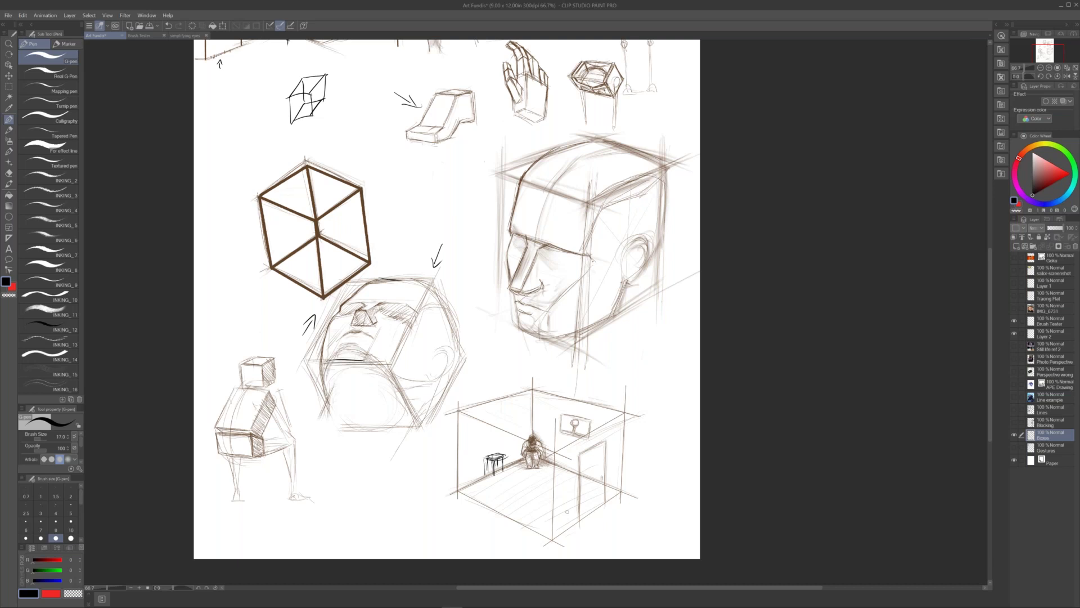
{"action": "scroll", "coordinate": [728, 298], "scroll_direction": "down", "scroll_amount": 2}
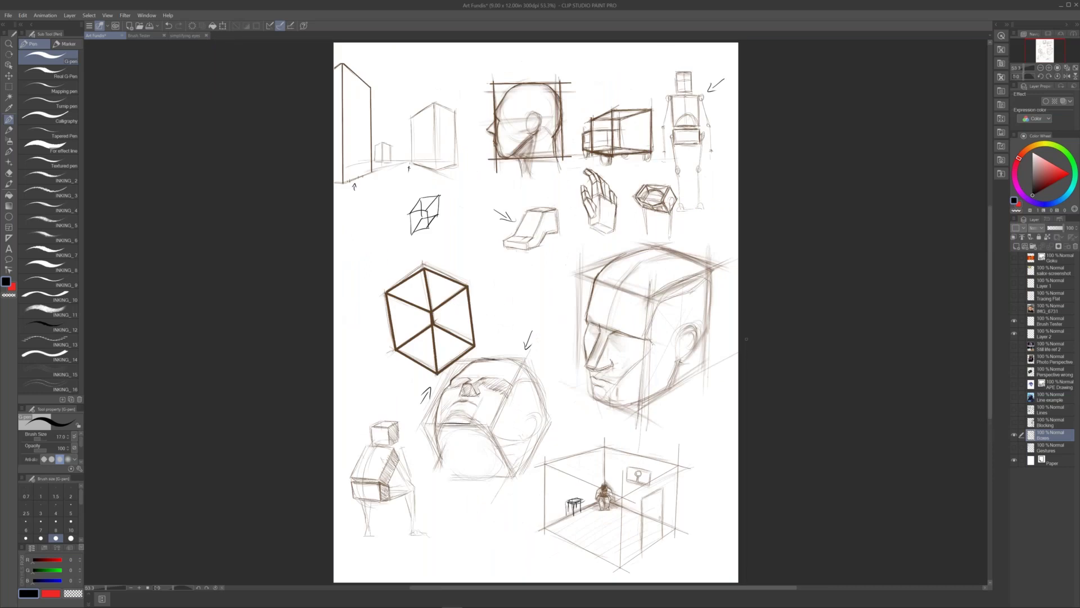
Hide the Boxes layer, show and select the Blocking layer, and switch to the SQUARE paint brush
{"action": "left_click", "coordinate": [1014, 434]}
{"action": "left_click", "coordinate": [1014, 422]}
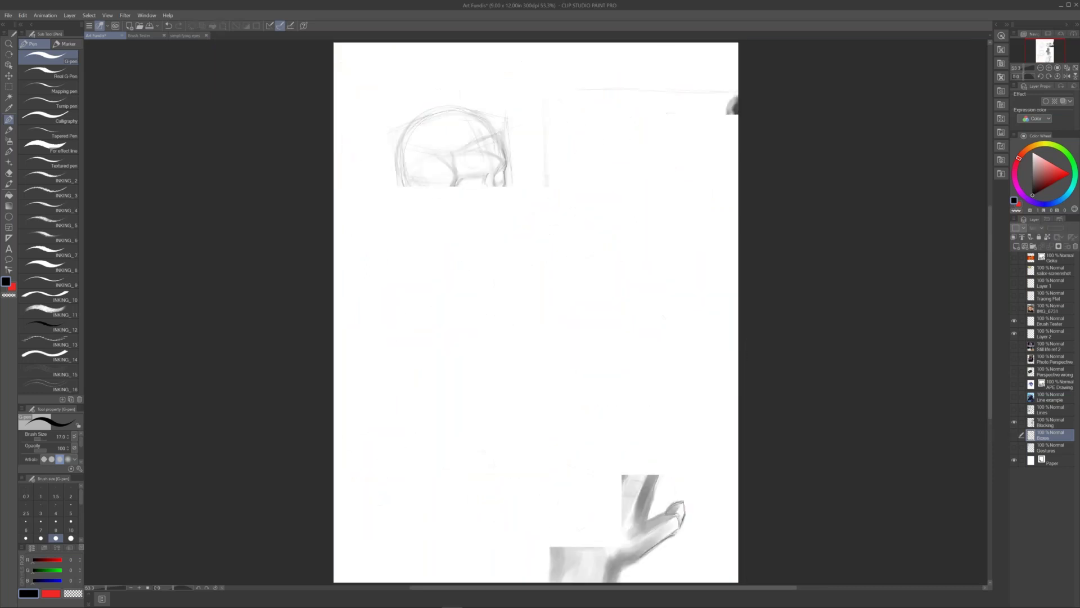
{"action": "left_click", "coordinate": [1042, 426]}
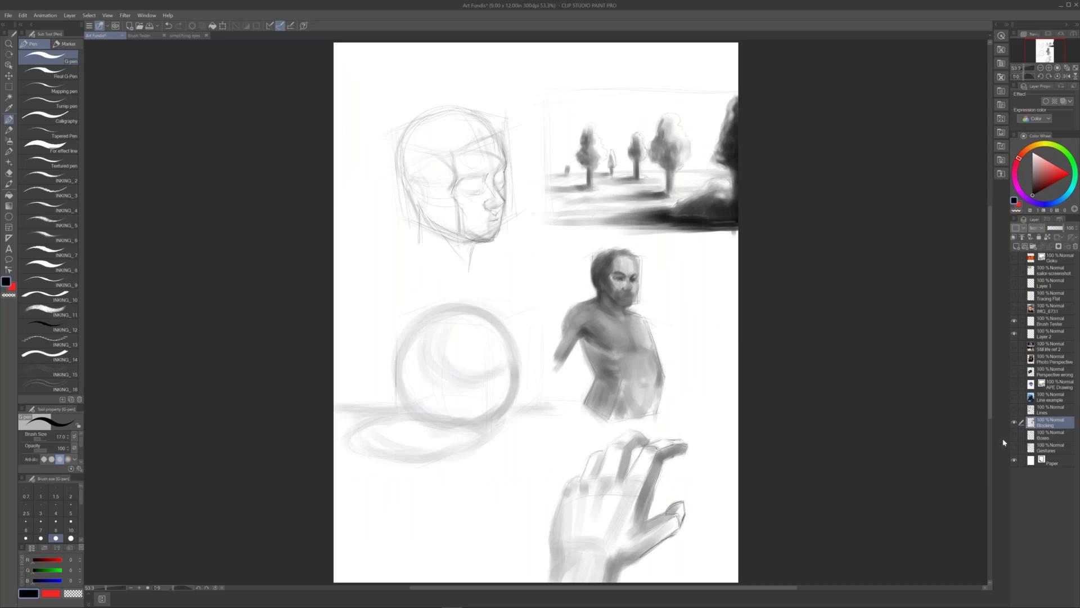
{"action": "key", "text": "b"}
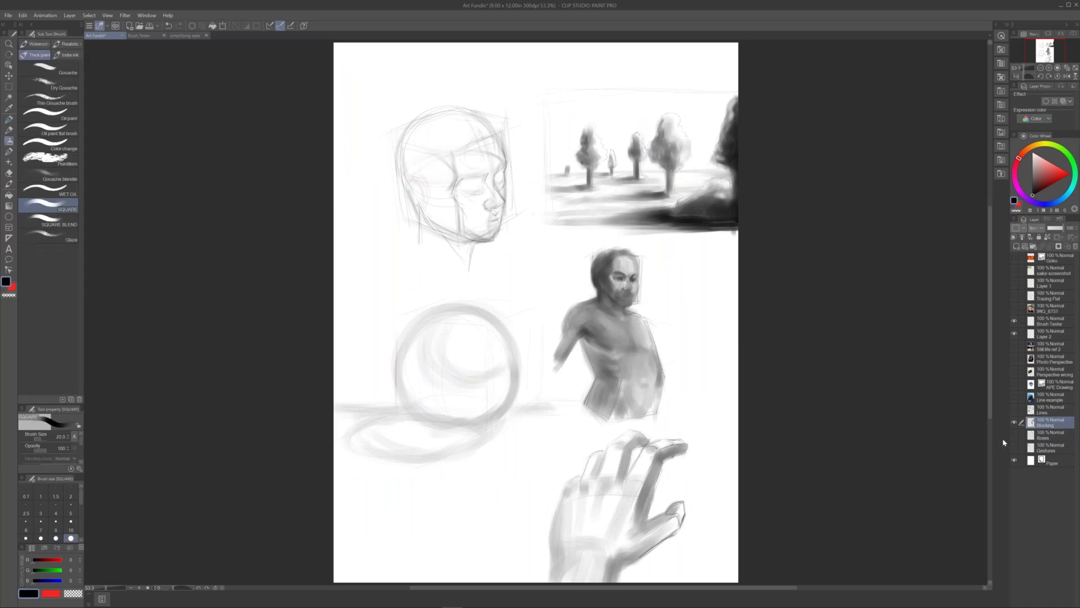
Block in soft grey shadows on the sketched head's eye sockets, mouth, side plane and neck
{"action": "left_click_drag", "start_coordinate": [488, 224], "coordinate": [482, 223]}
{"action": "left_click_drag", "start_coordinate": [471, 178], "coordinate": [488, 186]}
{"action": "mouse_move", "coordinate": [481, 188]}
{"action": "left_mouse_down"}
{"action": "mouse_move", "coordinate": [480, 179]}
{"action": "mouse_move", "coordinate": [466, 184]}
{"action": "mouse_move", "coordinate": [504, 169]}
{"action": "mouse_move", "coordinate": [500, 188]}
{"action": "left_mouse_up"}
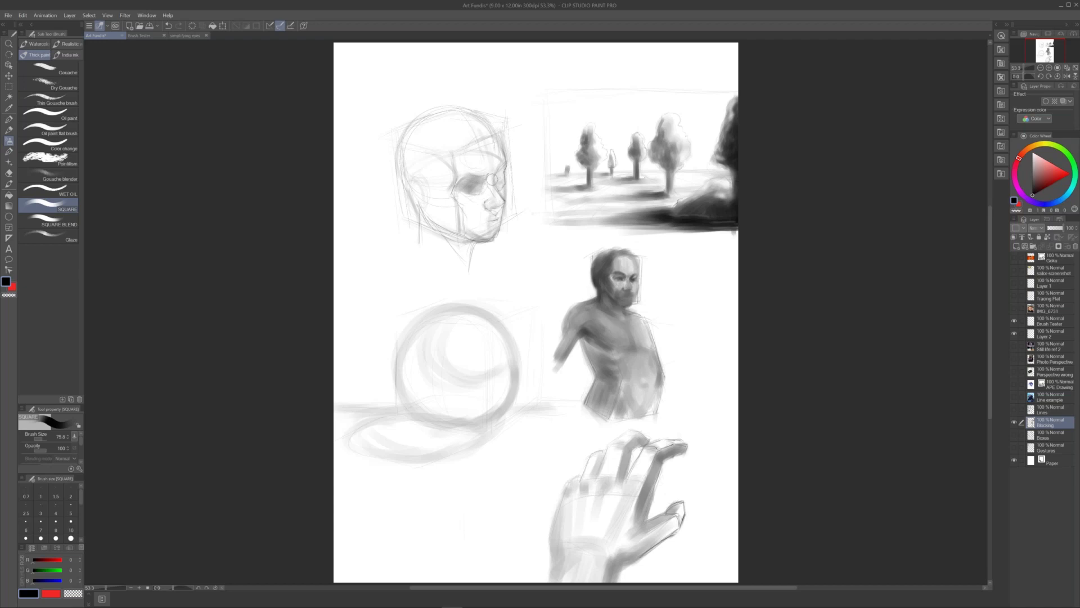
{"action": "mouse_move", "coordinate": [508, 169]}
{"action": "left_mouse_down"}
{"action": "mouse_move", "coordinate": [489, 210]}
{"action": "mouse_move", "coordinate": [496, 222]}
{"action": "left_mouse_up"}
{"action": "mouse_move", "coordinate": [449, 186]}
{"action": "left_mouse_down"}
{"action": "mouse_move", "coordinate": [433, 147]}
{"action": "mouse_move", "coordinate": [448, 167]}
{"action": "mouse_move", "coordinate": [435, 150]}
{"action": "mouse_move", "coordinate": [435, 173]}
{"action": "mouse_move", "coordinate": [407, 190]}
{"action": "mouse_move", "coordinate": [481, 216]}
{"action": "mouse_move", "coordinate": [509, 206]}
{"action": "mouse_move", "coordinate": [486, 213]}
{"action": "mouse_move", "coordinate": [420, 170]}
{"action": "mouse_move", "coordinate": [436, 193]}
{"action": "mouse_move", "coordinate": [424, 208]}
{"action": "mouse_move", "coordinate": [430, 215]}
{"action": "mouse_move", "coordinate": [444, 191]}
{"action": "mouse_move", "coordinate": [446, 224]}
{"action": "mouse_move", "coordinate": [461, 250]}
{"action": "mouse_move", "coordinate": [475, 246]}
{"action": "mouse_move", "coordinate": [465, 255]}
{"action": "mouse_move", "coordinate": [456, 242]}
{"action": "mouse_move", "coordinate": [469, 246]}
{"action": "mouse_move", "coordinate": [446, 236]}
{"action": "mouse_move", "coordinate": [434, 162]}
{"action": "mouse_move", "coordinate": [473, 135]}
{"action": "mouse_move", "coordinate": [499, 138]}
{"action": "mouse_move", "coordinate": [487, 201]}
{"action": "mouse_move", "coordinate": [471, 191]}
{"action": "mouse_move", "coordinate": [489, 242]}
{"action": "mouse_move", "coordinate": [481, 204]}
{"action": "mouse_move", "coordinate": [421, 229]}
{"action": "mouse_move", "coordinate": [418, 244]}
{"action": "mouse_move", "coordinate": [463, 253]}
{"action": "mouse_move", "coordinate": [462, 276]}
{"action": "mouse_move", "coordinate": [471, 249]}
{"action": "mouse_move", "coordinate": [472, 291]}
{"action": "left_mouse_up"}
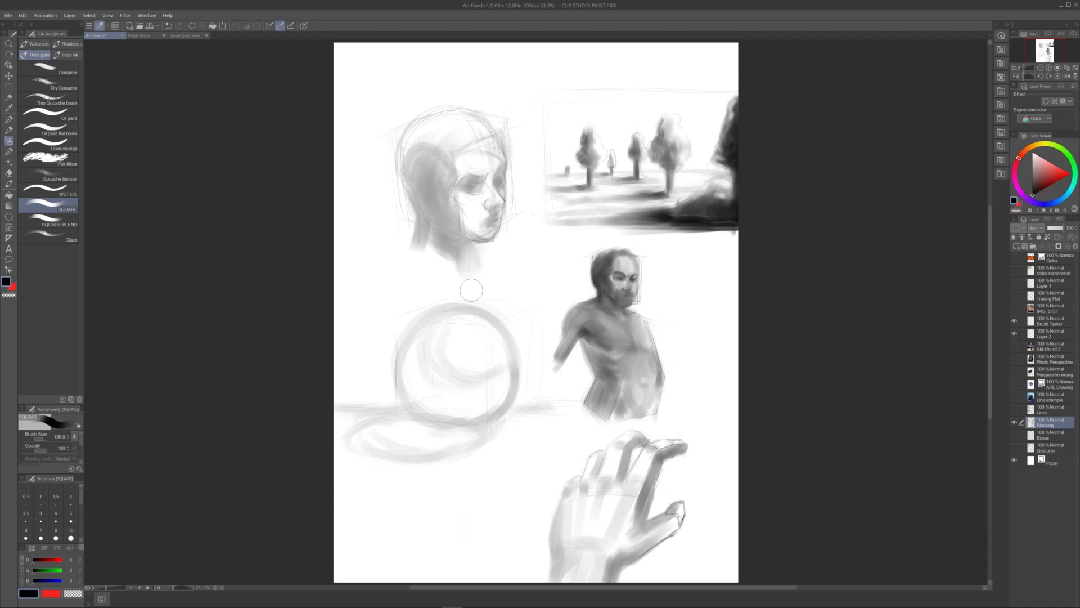
Reduce the brush size and darken the head's eye sockets and the shadows around its nose and mouth
{"action": "key", "text": "bracketleft"}
{"action": "key", "text": "bracketleft"}
{"action": "key", "text": "bracketleft"}
{"action": "left_click_drag", "start_coordinate": [498, 208], "coordinate": [487, 219]}
{"action": "mouse_move", "coordinate": [483, 183]}
{"action": "left_mouse_down"}
{"action": "mouse_move", "coordinate": [468, 191]}
{"action": "mouse_move", "coordinate": [497, 176]}
{"action": "mouse_move", "coordinate": [498, 186]}
{"action": "left_mouse_up"}
{"action": "key", "text": "bracketleft"}
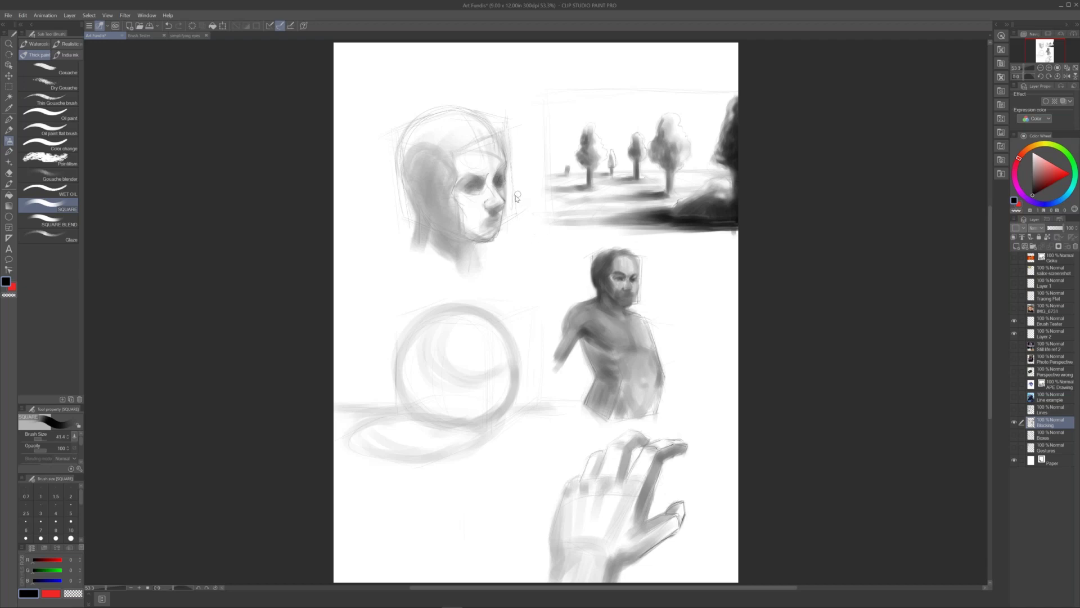
Refine the head with a smaller brush, deepening the eyes, nose, lips, jawline, ear area and neck
{"action": "mouse_move", "coordinate": [464, 187]}
{"action": "left_mouse_down"}
{"action": "mouse_move", "coordinate": [482, 174]}
{"action": "mouse_move", "coordinate": [478, 188]}
{"action": "left_mouse_up"}
{"action": "key", "text": "bracketleft"}
{"action": "mouse_move", "coordinate": [493, 210]}
{"action": "left_mouse_down"}
{"action": "mouse_move", "coordinate": [502, 223]}
{"action": "mouse_move", "coordinate": [483, 227]}
{"action": "mouse_move", "coordinate": [502, 222]}
{"action": "left_mouse_up"}
{"action": "mouse_move", "coordinate": [495, 242]}
{"action": "left_mouse_down"}
{"action": "mouse_move", "coordinate": [450, 229]}
{"action": "mouse_move", "coordinate": [468, 267]}
{"action": "mouse_move", "coordinate": [476, 245]}
{"action": "left_mouse_up"}
{"action": "mouse_move", "coordinate": [434, 192]}
{"action": "left_mouse_down"}
{"action": "mouse_move", "coordinate": [417, 184]}
{"action": "mouse_move", "coordinate": [438, 206]}
{"action": "mouse_move", "coordinate": [430, 207]}
{"action": "mouse_move", "coordinate": [438, 229]}
{"action": "left_mouse_up"}
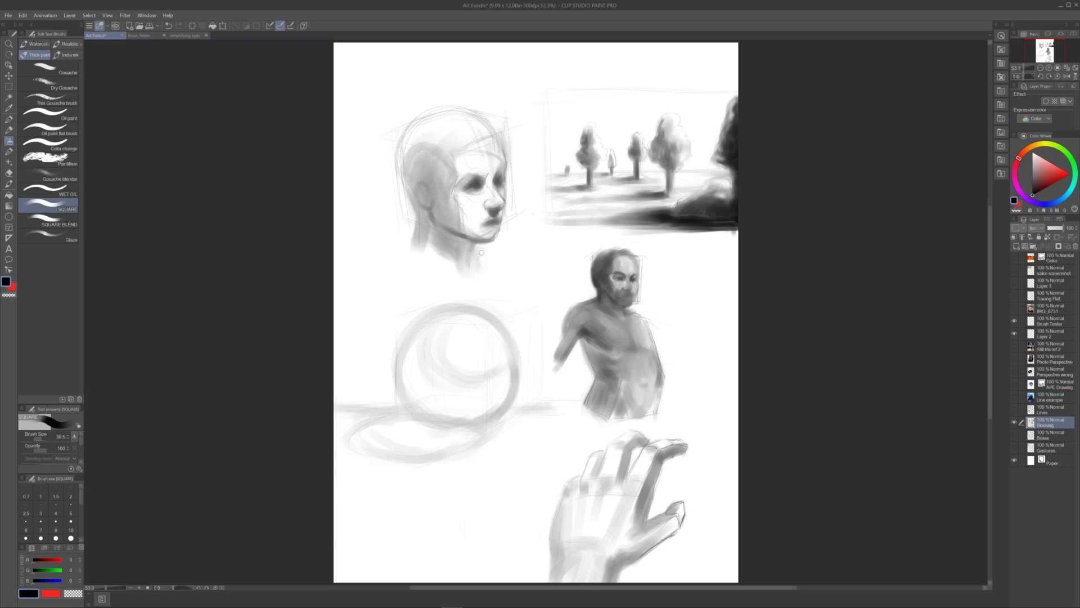
{"action": "mouse_move", "coordinate": [451, 242]}
{"action": "left_mouse_down"}
{"action": "mouse_move", "coordinate": [471, 264]}
{"action": "mouse_move", "coordinate": [466, 240]}
{"action": "left_mouse_up"}
Shade the sphere's dark side and fill in its cast shadow with broad grey strokes
{"action": "mouse_move", "coordinate": [439, 326]}
{"action": "left_mouse_down"}
{"action": "mouse_move", "coordinate": [449, 414]}
{"action": "mouse_move", "coordinate": [416, 372]}
{"action": "mouse_move", "coordinate": [454, 394]}
{"action": "mouse_move", "coordinate": [490, 387]}
{"action": "mouse_move", "coordinate": [436, 383]}
{"action": "mouse_move", "coordinate": [456, 408]}
{"action": "mouse_move", "coordinate": [416, 350]}
{"action": "mouse_move", "coordinate": [426, 413]}
{"action": "mouse_move", "coordinate": [462, 417]}
{"action": "mouse_move", "coordinate": [411, 417]}
{"action": "mouse_move", "coordinate": [391, 432]}
{"action": "mouse_move", "coordinate": [426, 431]}
{"action": "mouse_move", "coordinate": [433, 445]}
{"action": "mouse_move", "coordinate": [447, 432]}
{"action": "mouse_move", "coordinate": [456, 442]}
{"action": "mouse_move", "coordinate": [400, 434]}
{"action": "mouse_move", "coordinate": [439, 443]}
{"action": "mouse_move", "coordinate": [466, 433]}
{"action": "mouse_move", "coordinate": [444, 453]}
{"action": "mouse_move", "coordinate": [405, 450]}
{"action": "mouse_move", "coordinate": [406, 424]}
{"action": "mouse_move", "coordinate": [376, 441]}
{"action": "mouse_move", "coordinate": [430, 452]}
{"action": "mouse_move", "coordinate": [446, 432]}
{"action": "mouse_move", "coordinate": [472, 434]}
{"action": "mouse_move", "coordinate": [434, 419]}
{"action": "mouse_move", "coordinate": [493, 397]}
{"action": "mouse_move", "coordinate": [477, 399]}
{"action": "mouse_move", "coordinate": [424, 340]}
{"action": "mouse_move", "coordinate": [407, 376]}
{"action": "mouse_move", "coordinate": [421, 348]}
{"action": "mouse_move", "coordinate": [450, 404]}
{"action": "mouse_move", "coordinate": [456, 383]}
{"action": "mouse_move", "coordinate": [482, 399]}
{"action": "mouse_move", "coordinate": [464, 422]}
{"action": "left_mouse_up"}
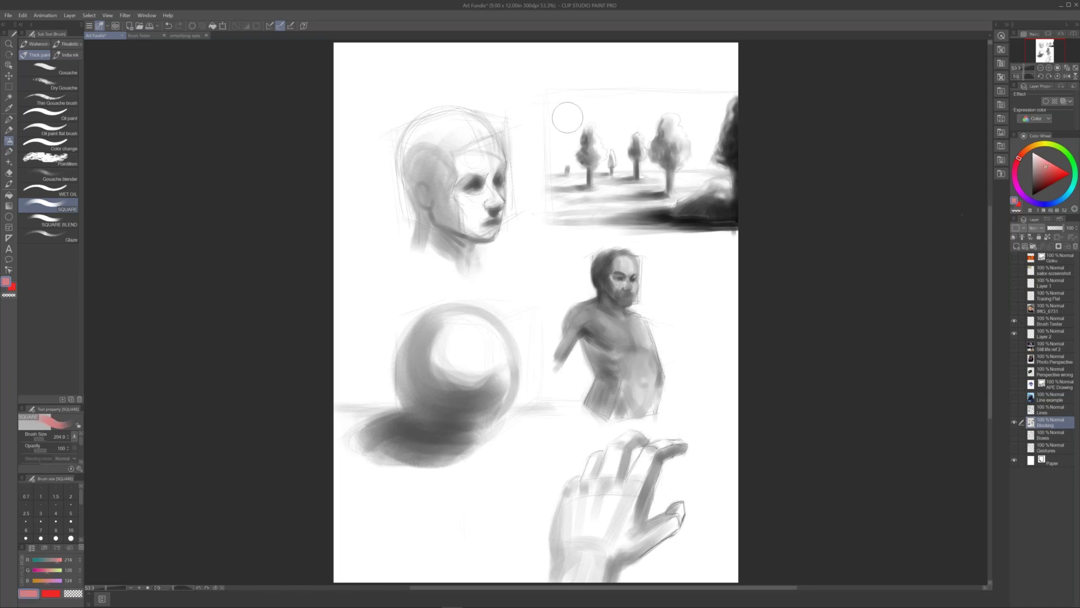
Tint the landscape's sky pale pink and paint the large tree nearest its left edge green
{"action": "mouse_move", "coordinate": [559, 102]}
{"action": "left_mouse_down"}
{"action": "mouse_move", "coordinate": [562, 151]}
{"action": "mouse_move", "coordinate": [569, 112]}
{"action": "mouse_move", "coordinate": [572, 146]}
{"action": "mouse_move", "coordinate": [584, 110]}
{"action": "mouse_move", "coordinate": [598, 110]}
{"action": "mouse_move", "coordinate": [618, 135]}
{"action": "mouse_move", "coordinate": [622, 108]}
{"action": "mouse_move", "coordinate": [642, 110]}
{"action": "mouse_move", "coordinate": [647, 134]}
{"action": "mouse_move", "coordinate": [644, 120]}
{"action": "mouse_move", "coordinate": [680, 98]}
{"action": "mouse_move", "coordinate": [694, 134]}
{"action": "mouse_move", "coordinate": [656, 105]}
{"action": "mouse_move", "coordinate": [691, 110]}
{"action": "mouse_move", "coordinate": [697, 142]}
{"action": "mouse_move", "coordinate": [715, 106]}
{"action": "left_mouse_up"}
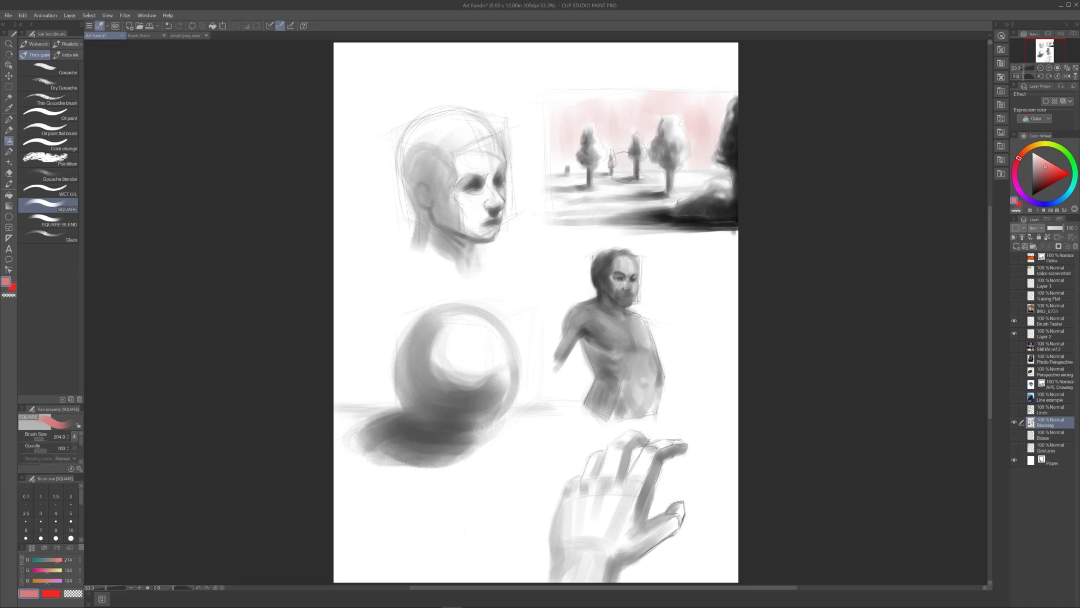
{"action": "mouse_move", "coordinate": [556, 136]}
{"action": "left_mouse_down"}
{"action": "mouse_move", "coordinate": [584, 102]}
{"action": "mouse_move", "coordinate": [563, 145]}
{"action": "left_mouse_up"}
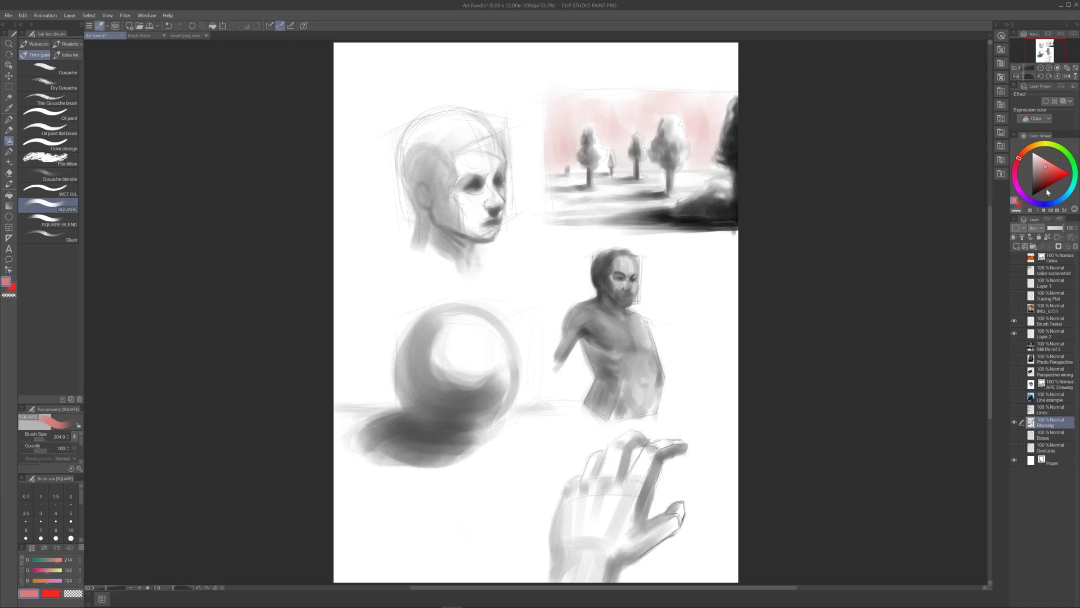
{"action": "left_click", "coordinate": [1072, 161]}
{"action": "mouse_move", "coordinate": [592, 154]}
{"action": "left_mouse_down"}
{"action": "mouse_move", "coordinate": [589, 131]}
{"action": "mouse_move", "coordinate": [597, 162]}
{"action": "mouse_move", "coordinate": [613, 137]}
{"action": "mouse_move", "coordinate": [581, 163]}
{"action": "left_mouse_up"}
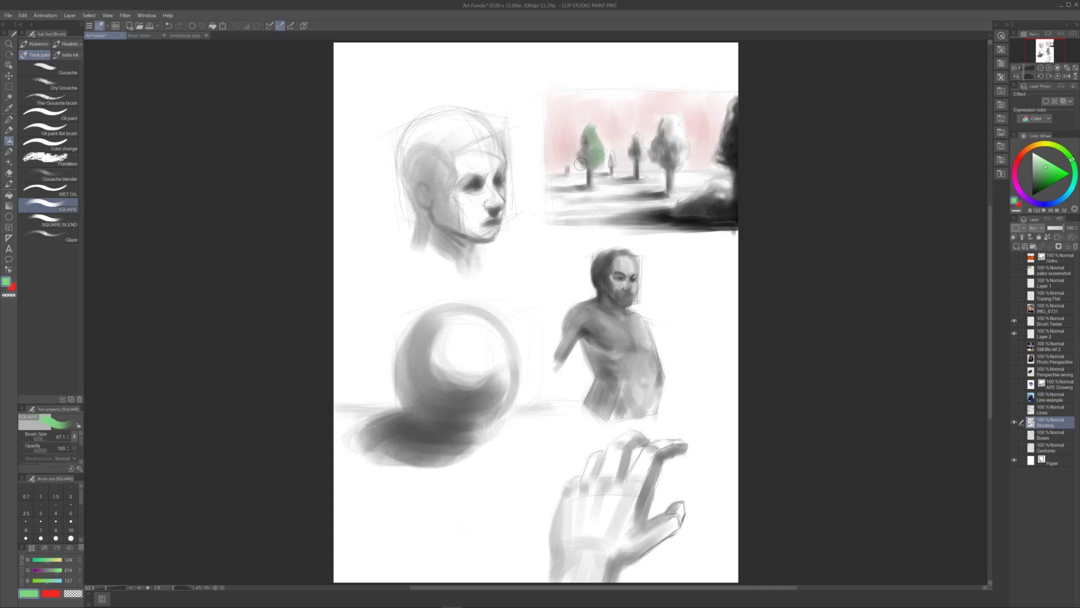
Reset the drawing colour to black and paint a dark background strip along the bearded figure's right edge
{"action": "mouse_move", "coordinate": [776, 444]}
{"action": "left_mouse_down"}
{"action": "mouse_move", "coordinate": [749, 400]}
{"action": "mouse_move", "coordinate": [726, 388]}
{"action": "left_mouse_up"}
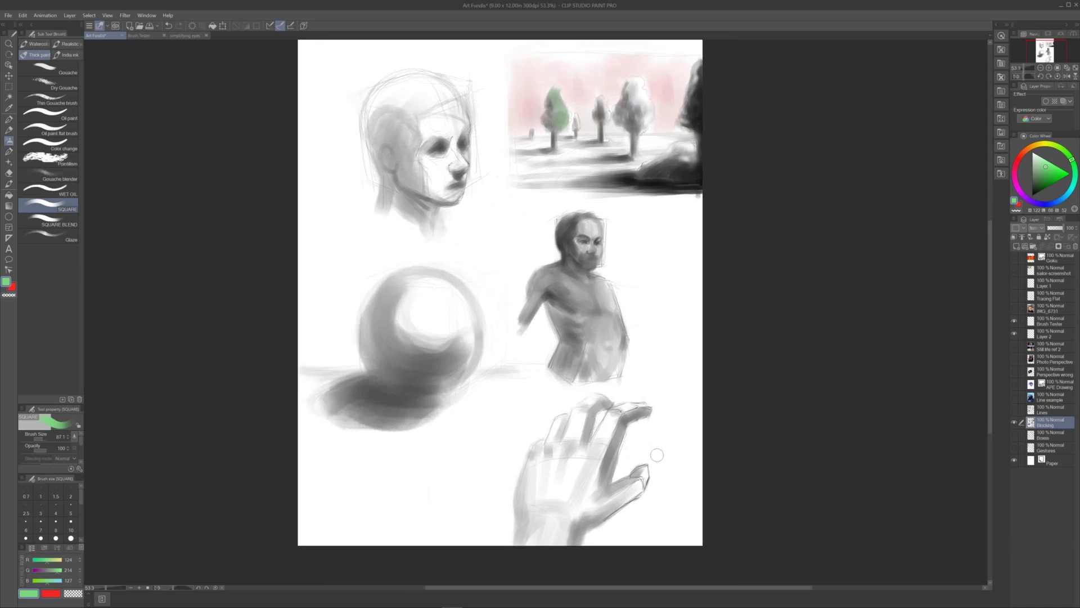
{"action": "key", "text": "d"}
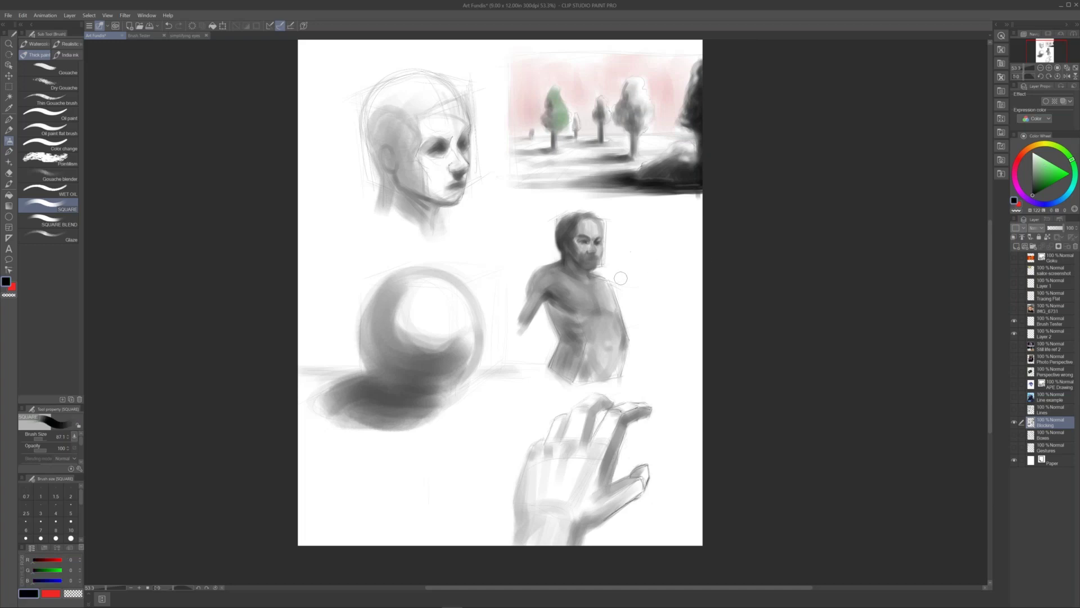
{"action": "mouse_move", "coordinate": [617, 279]}
{"action": "left_mouse_down"}
{"action": "mouse_move", "coordinate": [630, 360]}
{"action": "mouse_move", "coordinate": [602, 260]}
{"action": "mouse_move", "coordinate": [611, 225]}
{"action": "mouse_move", "coordinate": [619, 278]}
{"action": "mouse_move", "coordinate": [636, 297]}
{"action": "left_mouse_up"}
Darken the shadow planes on the hand's index finger, thumb side and middle finger
{"action": "left_click_drag", "start_coordinate": [676, 481], "coordinate": [662, 402]}
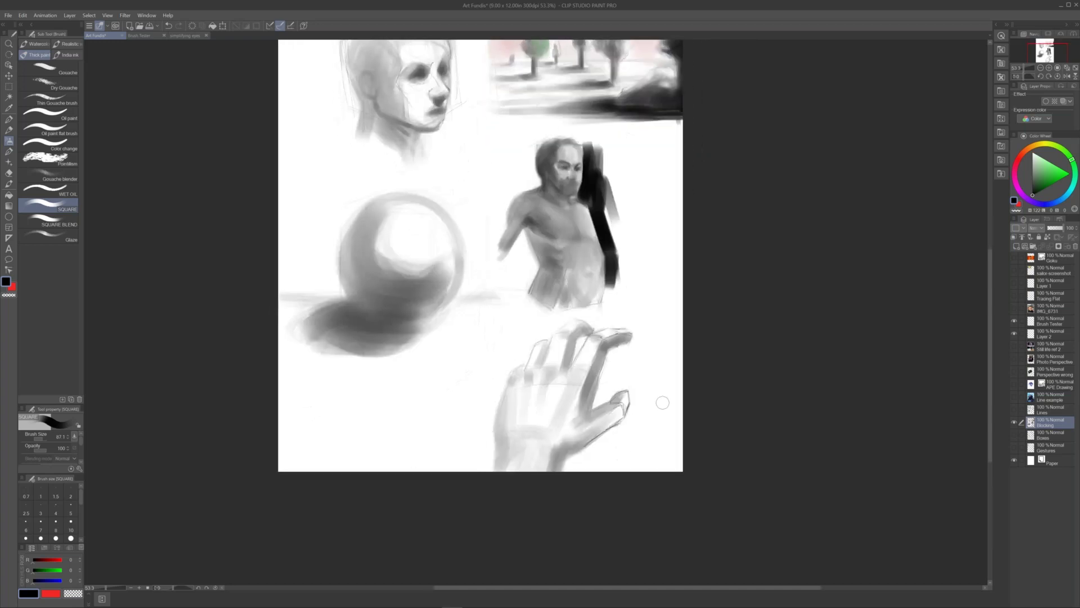
{"action": "mouse_move", "coordinate": [620, 333]}
{"action": "left_mouse_down"}
{"action": "mouse_move", "coordinate": [583, 410]}
{"action": "mouse_move", "coordinate": [594, 373]}
{"action": "mouse_move", "coordinate": [584, 409]}
{"action": "mouse_move", "coordinate": [602, 407]}
{"action": "mouse_move", "coordinate": [583, 418]}
{"action": "mouse_move", "coordinate": [621, 394]}
{"action": "mouse_move", "coordinate": [601, 410]}
{"action": "left_mouse_up"}
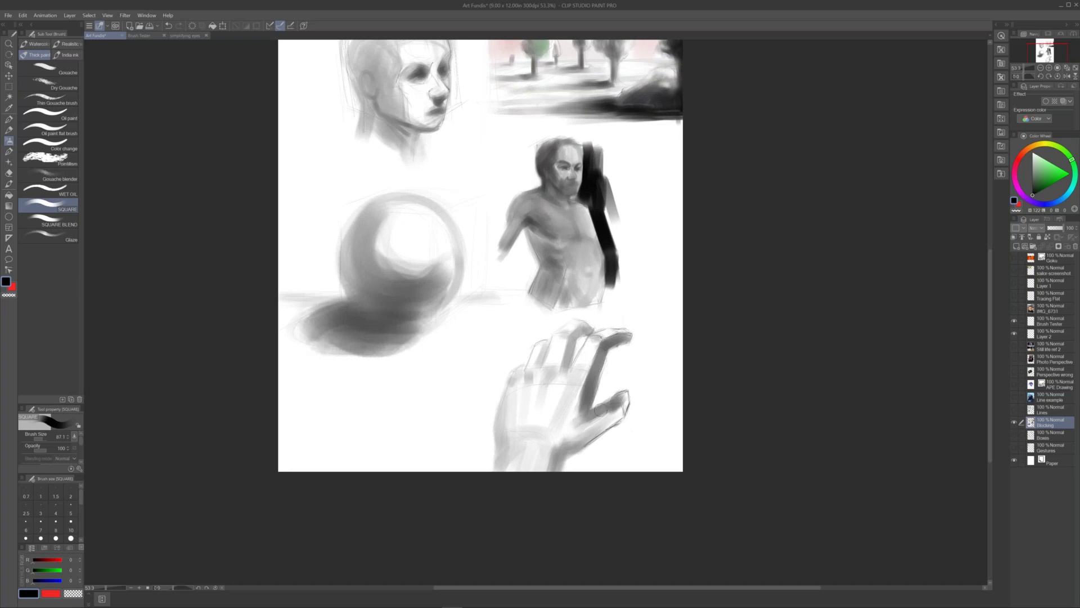
{"action": "mouse_move", "coordinate": [579, 332]}
{"action": "left_mouse_down"}
{"action": "mouse_move", "coordinate": [571, 343]}
{"action": "mouse_move", "coordinate": [590, 326]}
{"action": "mouse_move", "coordinate": [552, 383]}
{"action": "left_mouse_up"}
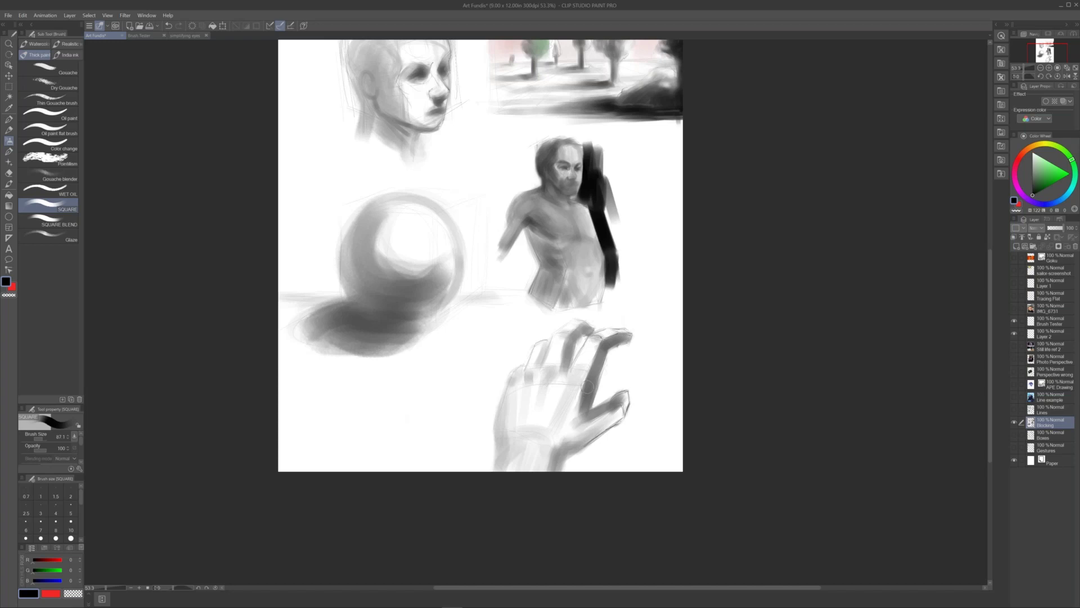
{"action": "left_click_drag", "start_coordinate": [711, 314], "coordinate": [720, 402]}
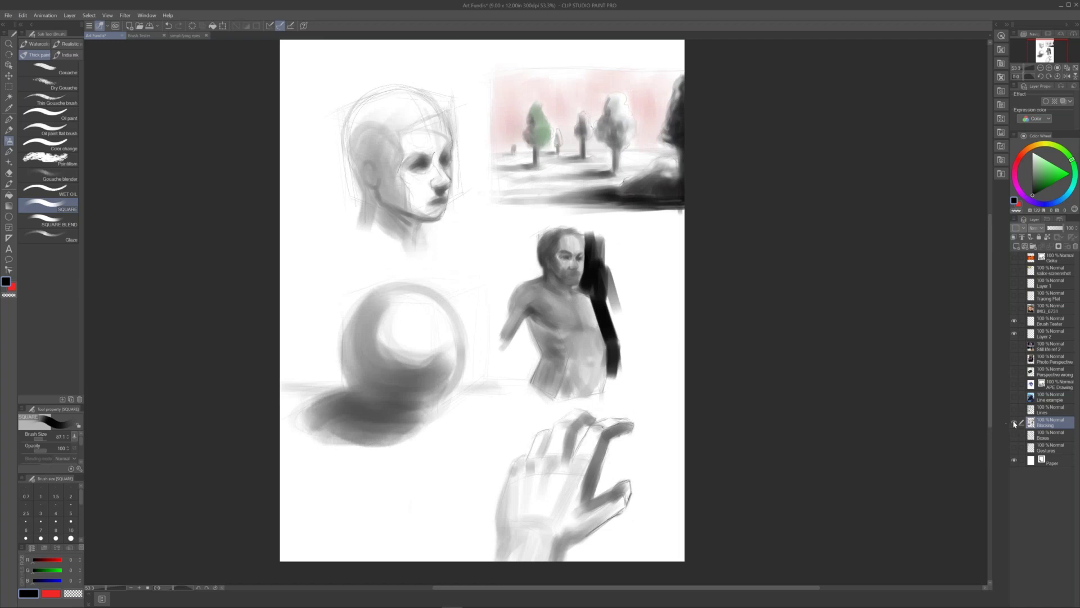
Hide the Blocking layer, show and select the Lines layer, and switch to the G-pen
{"action": "left_click", "coordinate": [1015, 422]}
{"action": "left_click", "coordinate": [1014, 410]}
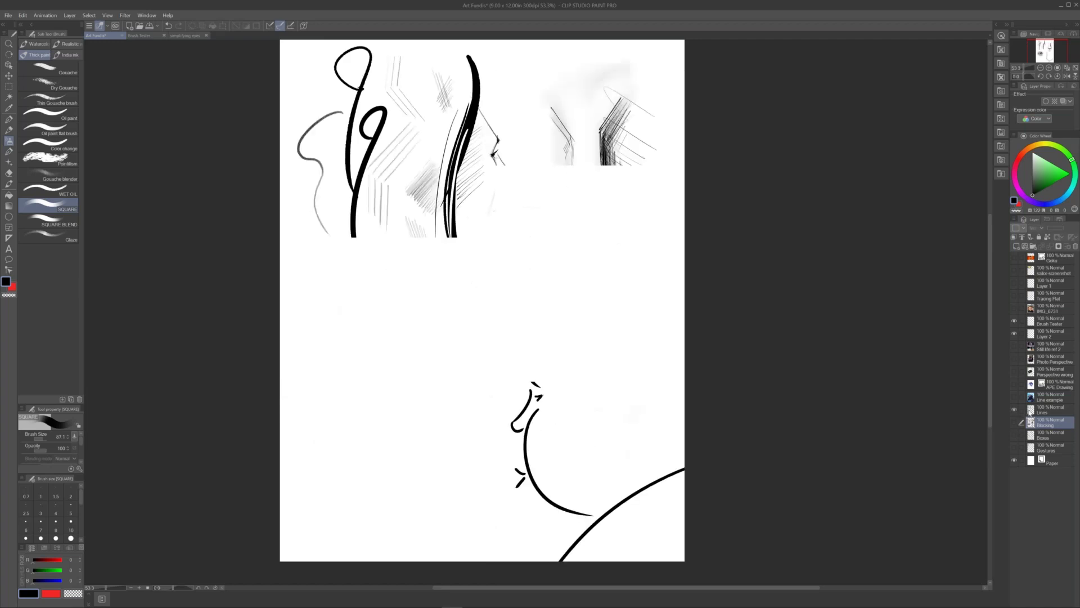
{"action": "left_click", "coordinate": [1032, 411]}
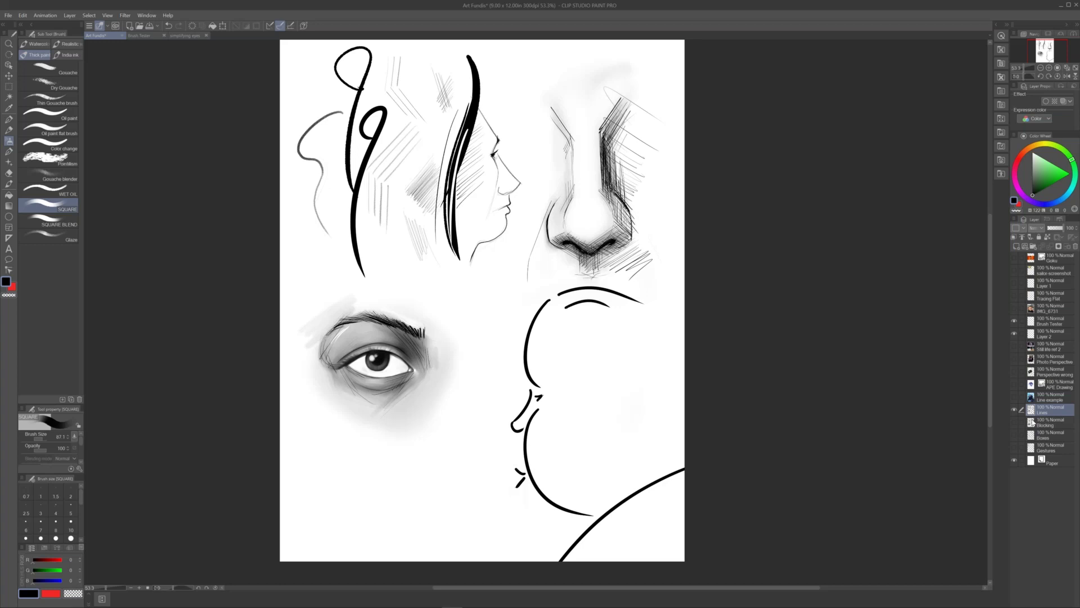
{"action": "key", "text": "p"}
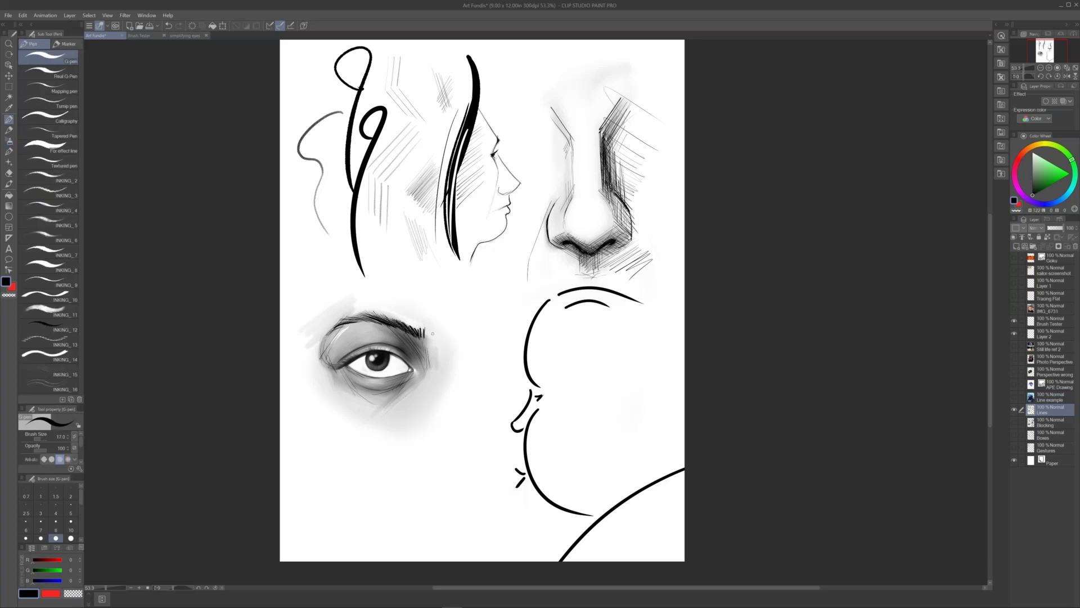
Draw a thin arrow pointing at the inner end of the shaded eye's brow
{"action": "scroll", "coordinate": [452, 334], "scroll_direction": "up", "scroll_amount": 2}
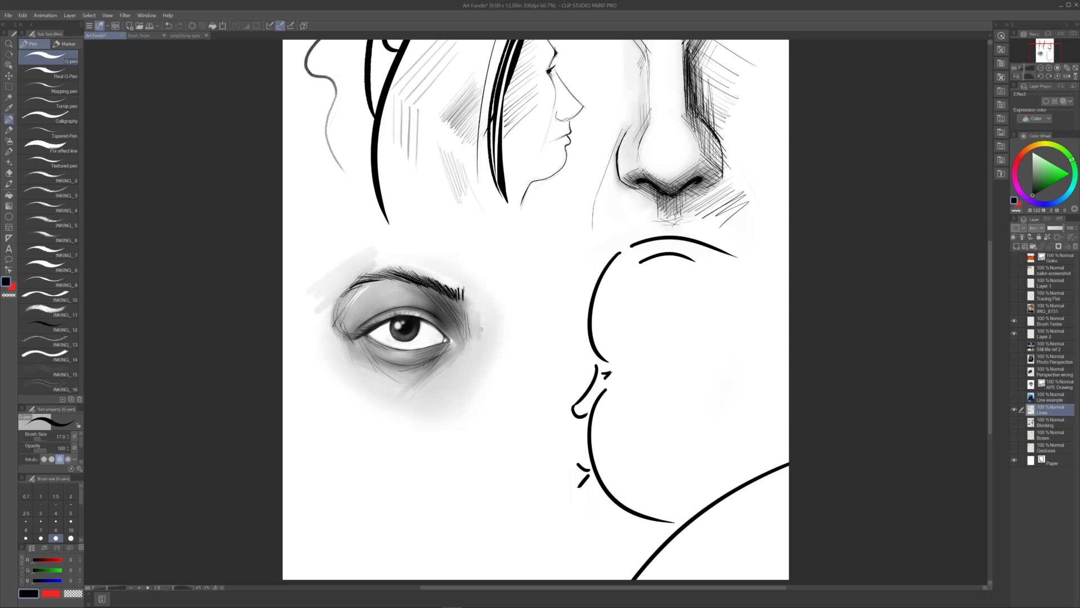
{"action": "scroll", "coordinate": [481, 329], "scroll_direction": "up", "scroll_amount": 2}
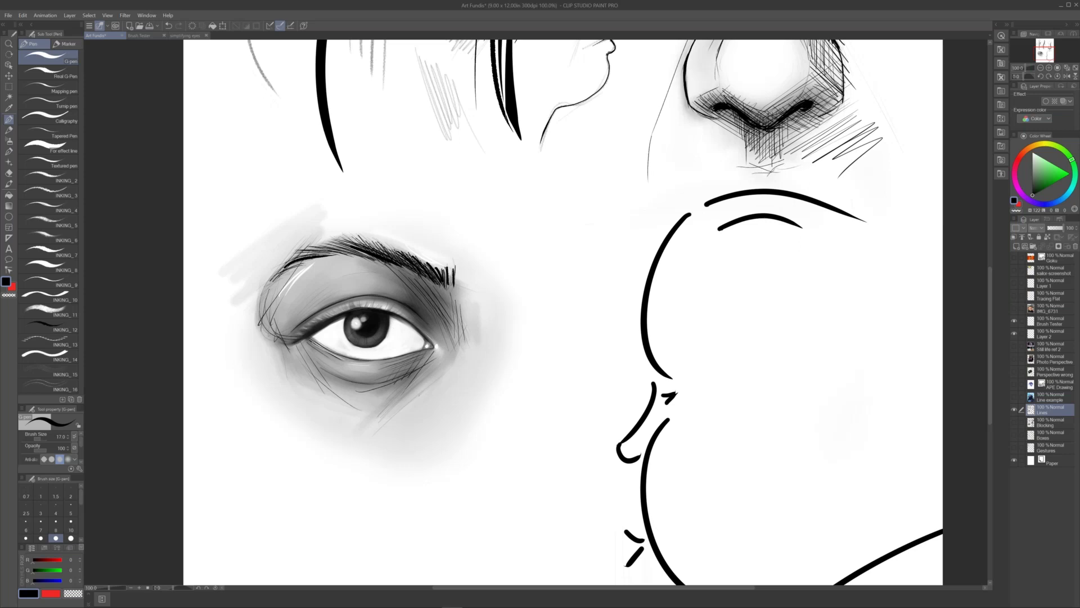
{"action": "key", "text": "ctrl+minus"}
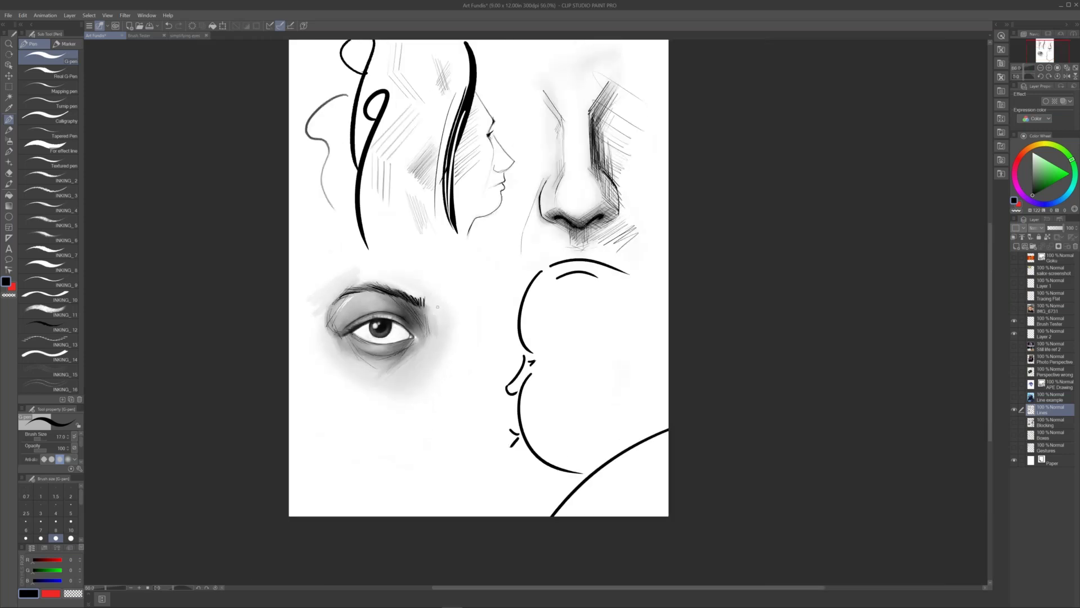
{"action": "left_click_drag", "start_coordinate": [432, 301], "coordinate": [428, 319]}
{"action": "scroll", "coordinate": [477, 404], "scroll_direction": "up", "scroll_amount": 3}
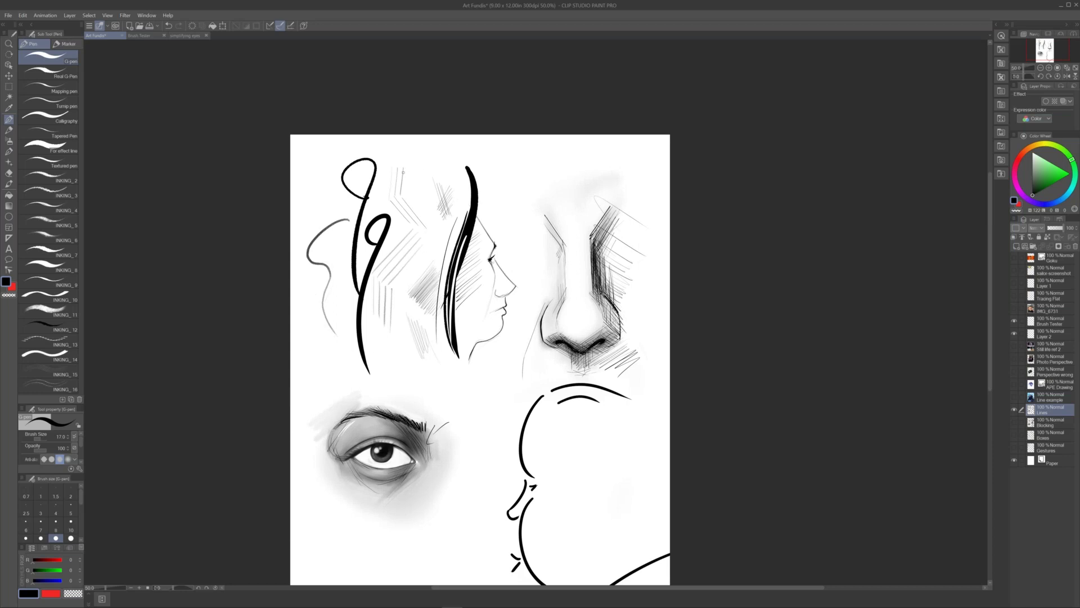
Ink darker strokes and direction arrows along the angled hatching beside the looping brush lines
{"action": "mouse_move", "coordinate": [403, 168]}
{"action": "left_mouse_down"}
{"action": "mouse_move", "coordinate": [401, 196]}
{"action": "mouse_move", "coordinate": [420, 223]}
{"action": "mouse_move", "coordinate": [394, 277]}
{"action": "mouse_move", "coordinate": [392, 323]}
{"action": "mouse_move", "coordinate": [401, 285]}
{"action": "mouse_move", "coordinate": [427, 253]}
{"action": "left_mouse_up"}
{"action": "mouse_move", "coordinate": [413, 198]}
{"action": "left_mouse_down"}
{"action": "mouse_move", "coordinate": [438, 231]}
{"action": "mouse_move", "coordinate": [413, 202]}
{"action": "mouse_move", "coordinate": [423, 201]}
{"action": "mouse_move", "coordinate": [424, 170]}
{"action": "left_mouse_up"}
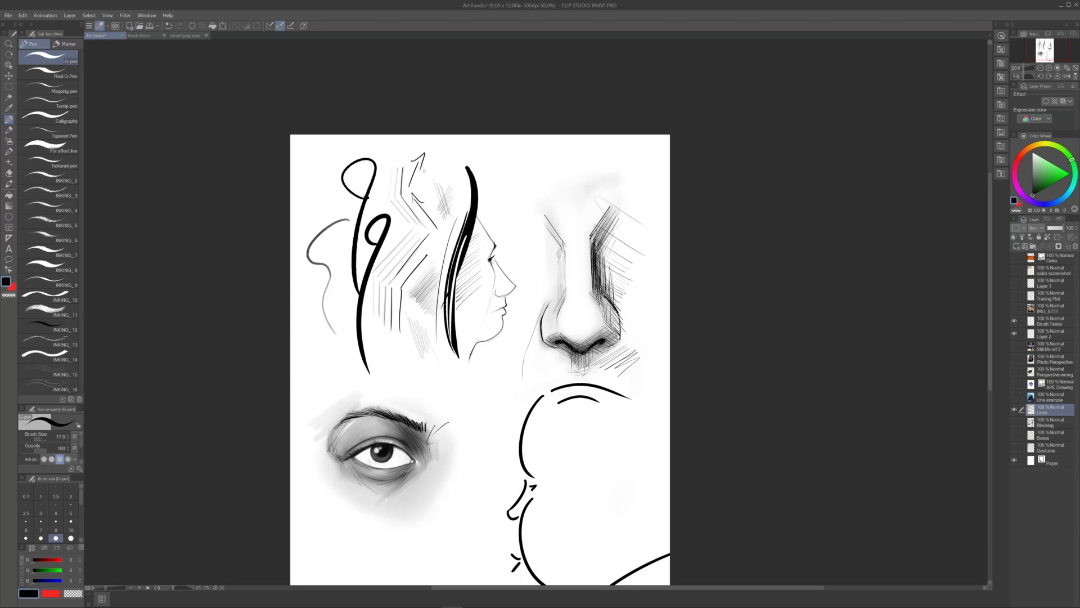
{"action": "left_click_drag", "start_coordinate": [396, 336], "coordinate": [403, 336]}
{"action": "left_click_drag", "start_coordinate": [395, 225], "coordinate": [386, 239]}
Draw long smooth curves above the eye and short wobbly strokes beside them as a line comparison
{"action": "left_click_drag", "start_coordinate": [374, 328], "coordinate": [432, 420]}
{"action": "mouse_move", "coordinate": [345, 340]}
{"action": "left_mouse_down"}
{"action": "mouse_move", "coordinate": [353, 387]}
{"action": "mouse_move", "coordinate": [335, 380]}
{"action": "mouse_move", "coordinate": [354, 392]}
{"action": "left_mouse_up"}
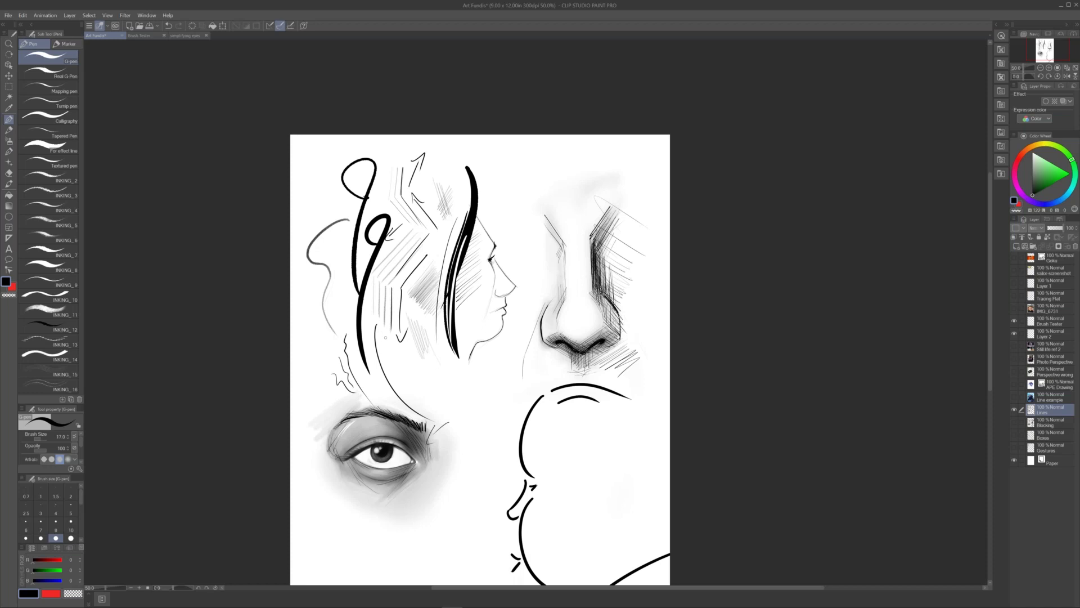
{"action": "left_click_drag", "start_coordinate": [383, 370], "coordinate": [421, 409]}
Darken the hatching down the shadowed right side of the nose, from the bridge to the nostril
{"action": "mouse_move", "coordinate": [612, 210]}
{"action": "left_mouse_down"}
{"action": "mouse_move", "coordinate": [592, 249]}
{"action": "mouse_move", "coordinate": [601, 255]}
{"action": "left_mouse_up"}
{"action": "mouse_move", "coordinate": [605, 234]}
{"action": "left_mouse_down"}
{"action": "mouse_move", "coordinate": [596, 304]}
{"action": "mouse_move", "coordinate": [615, 332]}
{"action": "left_mouse_up"}
{"action": "left_click_drag", "start_coordinate": [621, 316], "coordinate": [618, 337]}
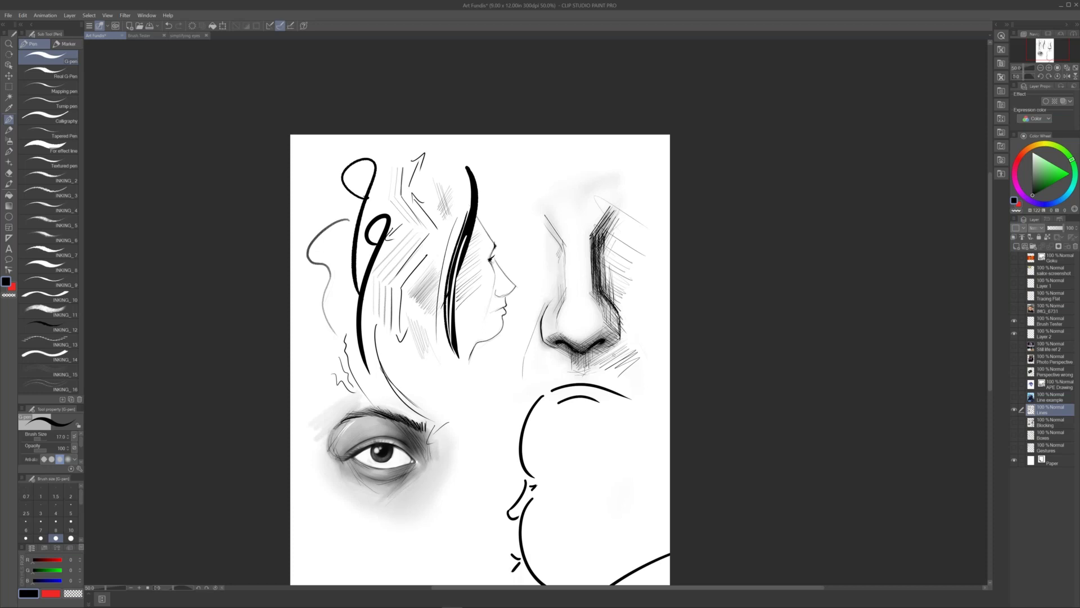
Deepen the dark shading along the upper shadow side of the nose bridge with more overlapping strokes
{"action": "left_click_drag", "start_coordinate": [604, 292], "coordinate": [594, 311]}
{"action": "left_click_drag", "start_coordinate": [606, 287], "coordinate": [598, 354]}
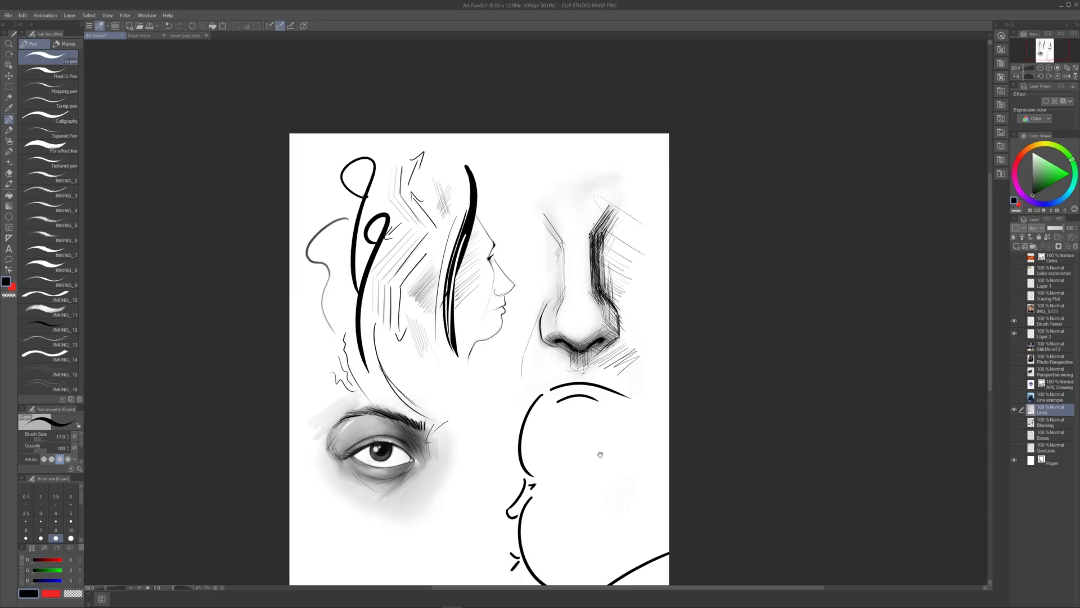
{"action": "scroll", "coordinate": [598, 452], "scroll_direction": "down", "scroll_amount": 3}
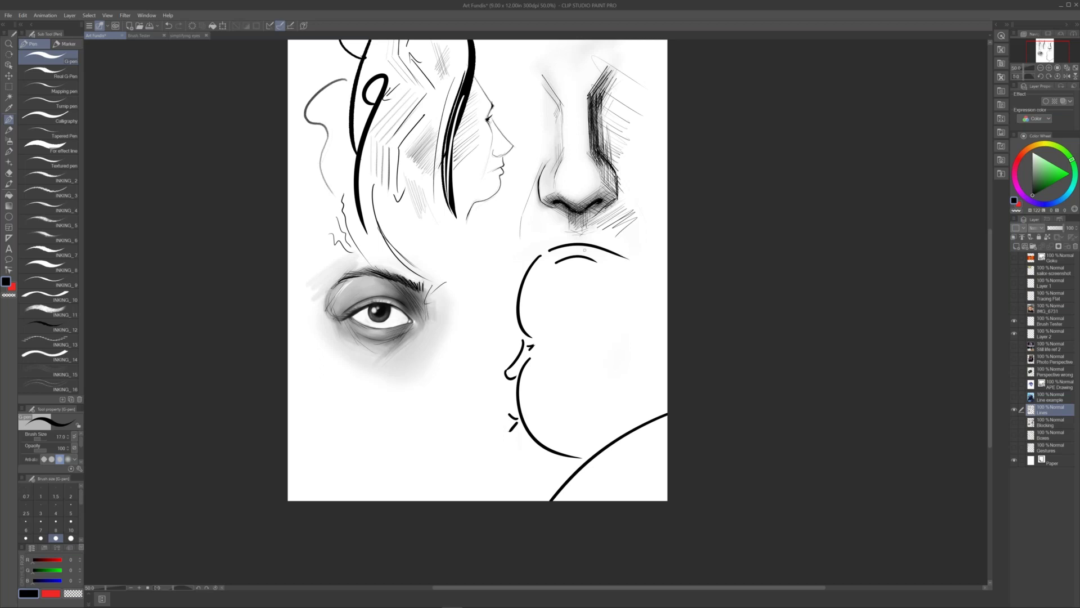
{"action": "scroll", "coordinate": [632, 340], "scroll_direction": "up", "scroll_amount": 3}
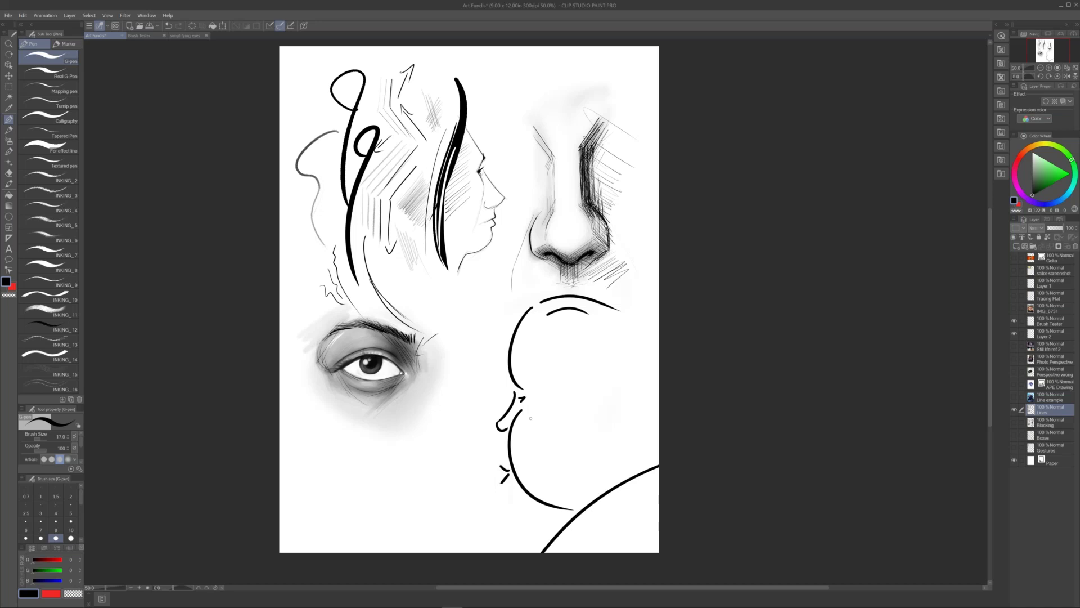
Show the Line example layer to examine the hooded figure's line work, and hide it again
{"action": "left_click", "coordinate": [1047, 397]}
{"action": "left_click", "coordinate": [1014, 397]}
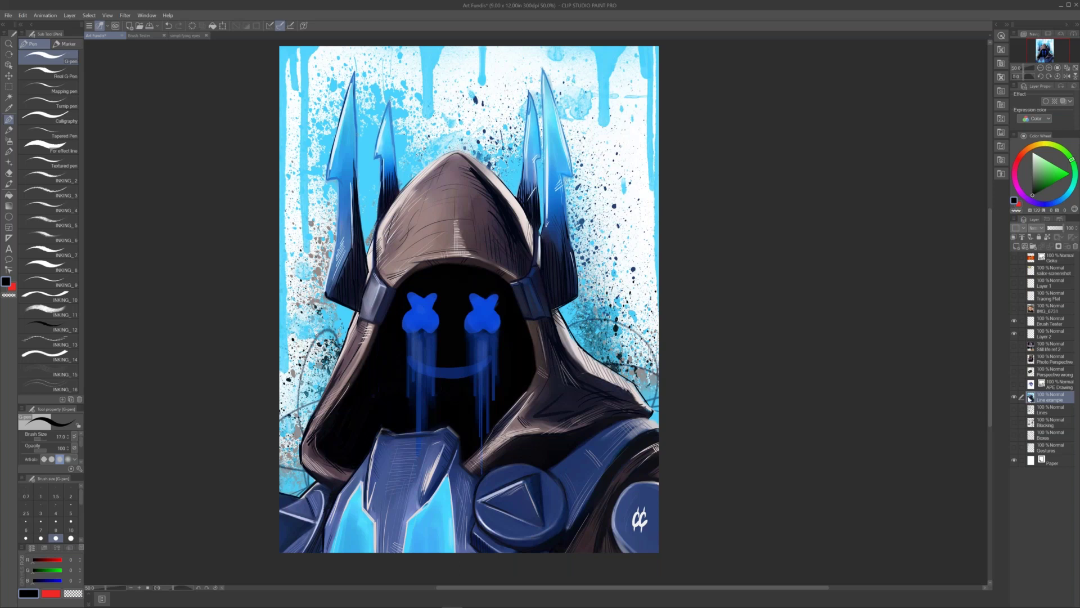
{"action": "left_click", "coordinate": [1014, 397]}
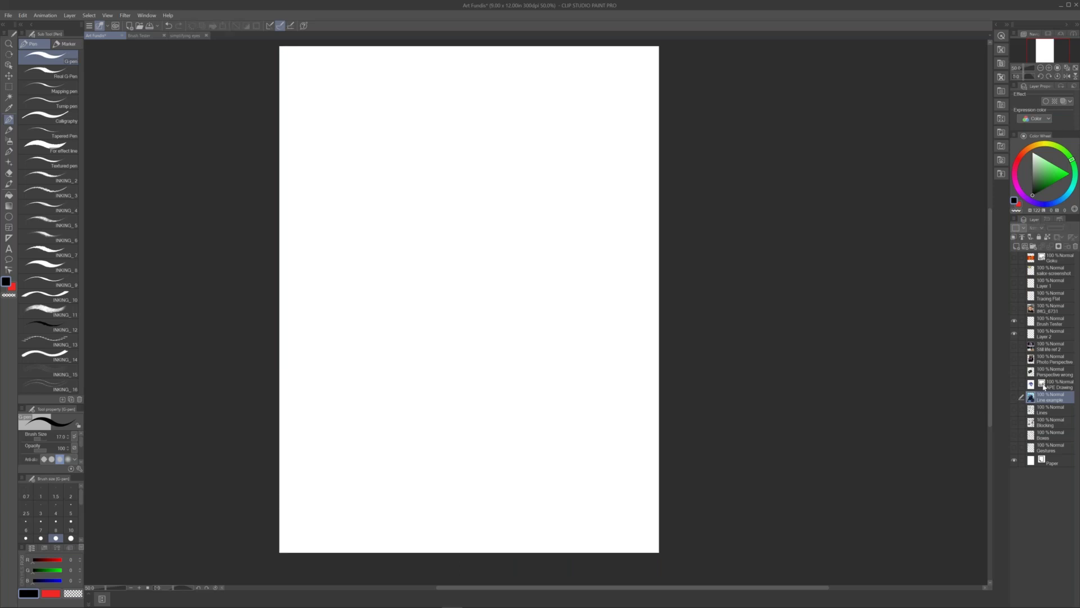
Show the APE Drawing layer, examine the hatching around the ape's face up close, and hide the layer again
{"action": "left_click", "coordinate": [1029, 384]}
{"action": "left_click", "coordinate": [1014, 384]}
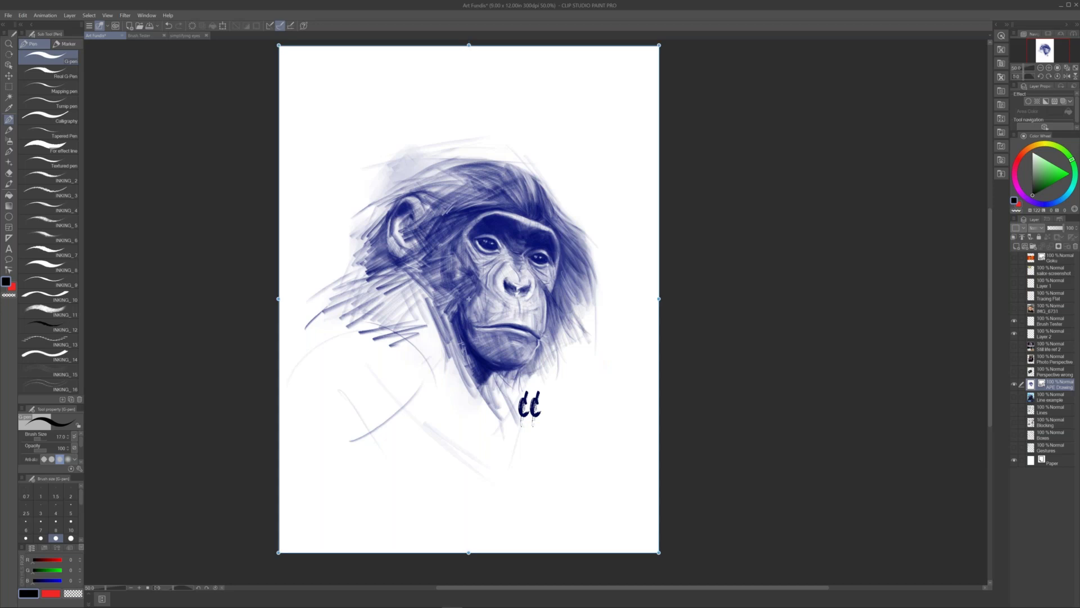
{"action": "scroll", "coordinate": [554, 409], "scroll_direction": "up", "scroll_amount": 2}
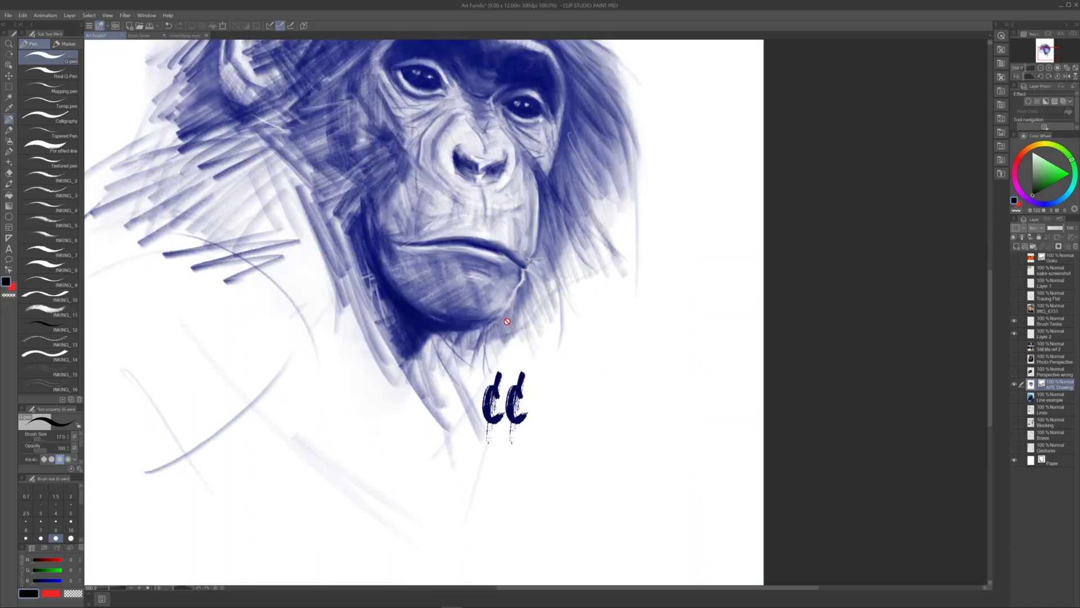
{"action": "scroll", "coordinate": [507, 321], "scroll_direction": "down", "scroll_amount": 2}
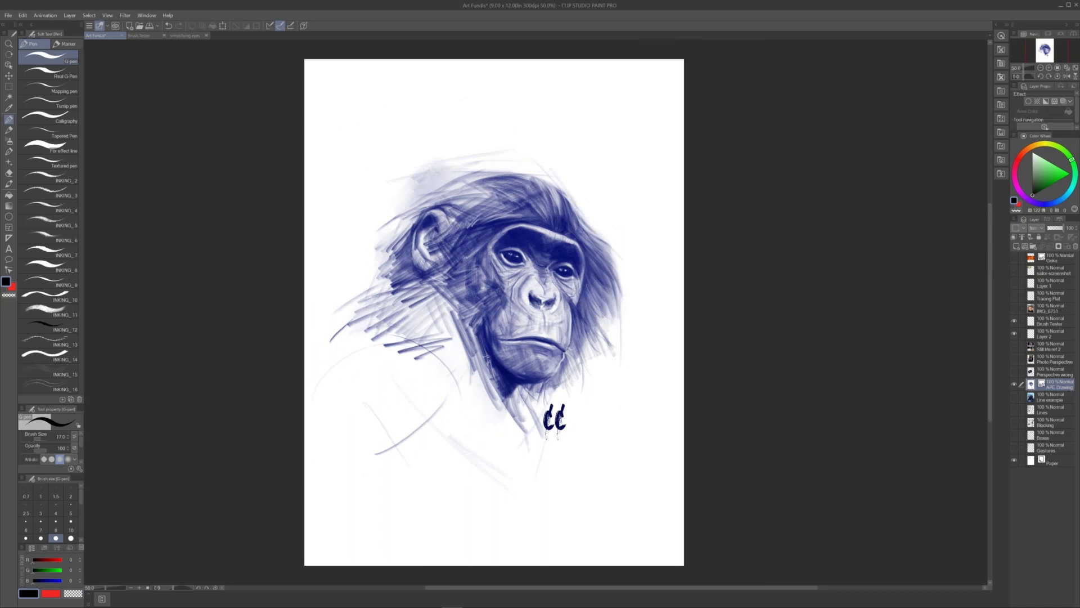
{"action": "left_click", "coordinate": [1014, 384]}
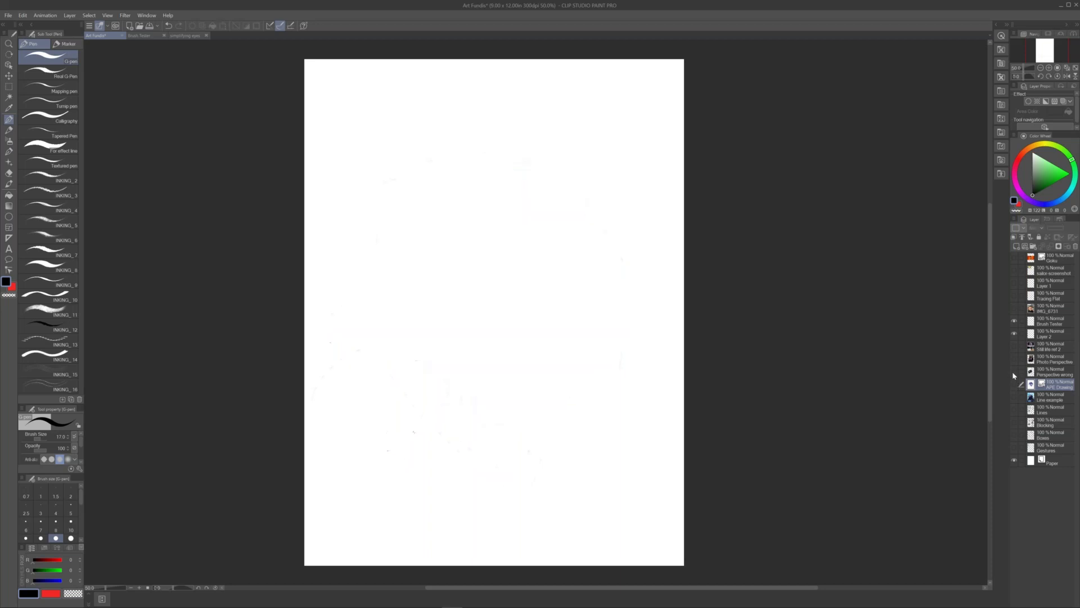
Show and select the Perspective wrong layer and trace the vertical wall corner behind the camera with a straight red line
{"action": "left_click", "coordinate": [1014, 372]}
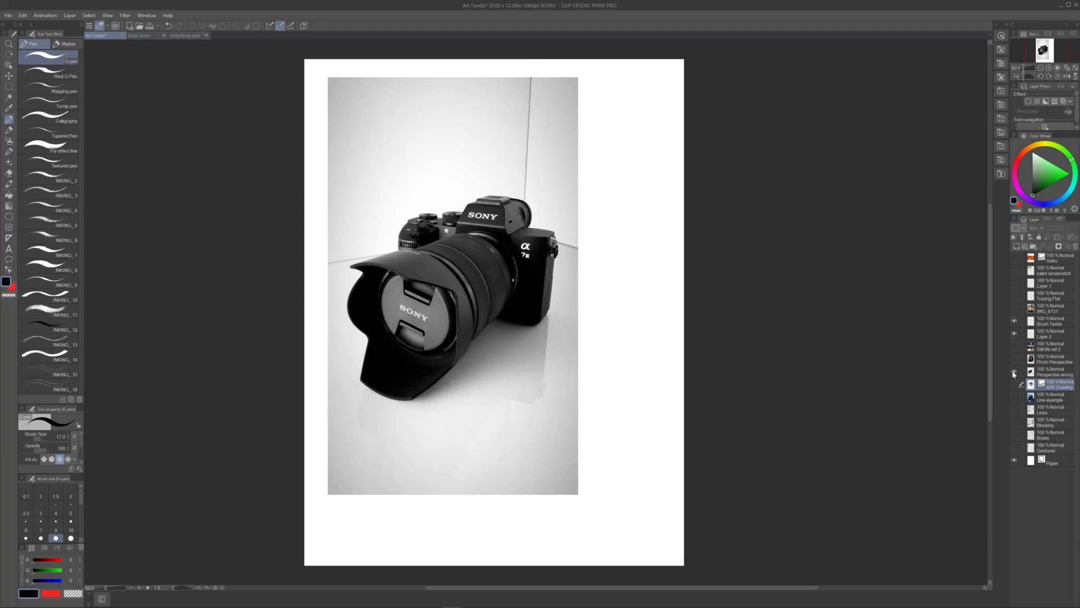
{"action": "key", "text": "x"}
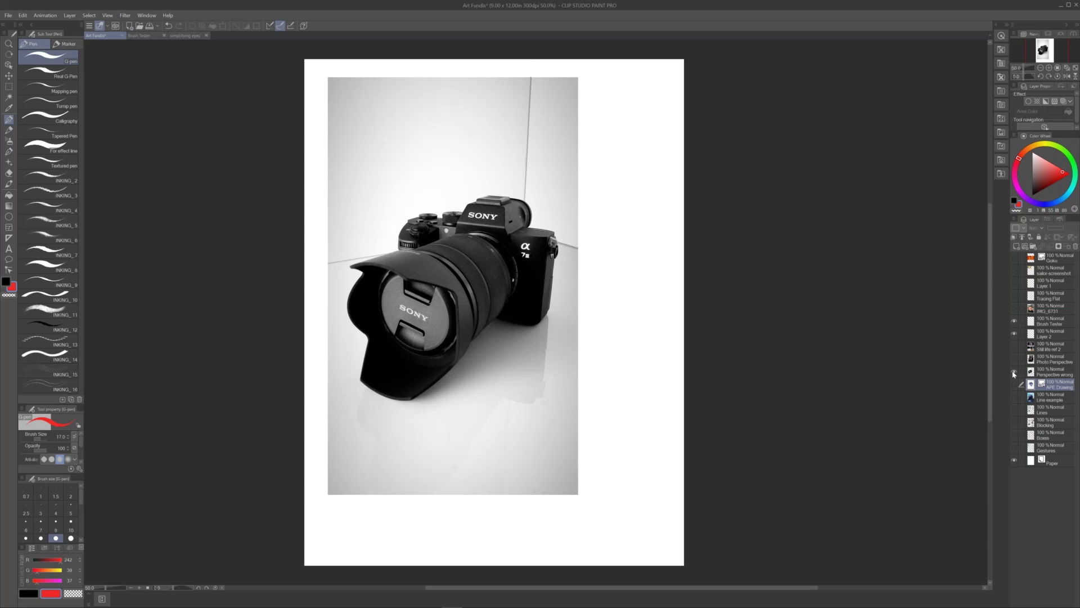
{"action": "left_click", "coordinate": [1014, 372]}
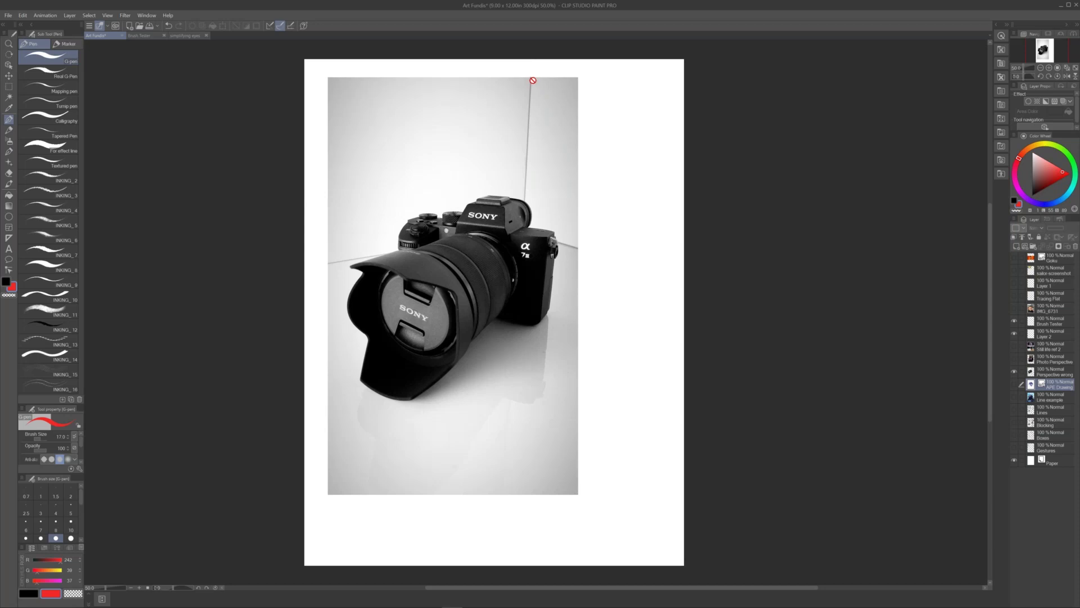
{"action": "left_click", "coordinate": [1052, 371]}
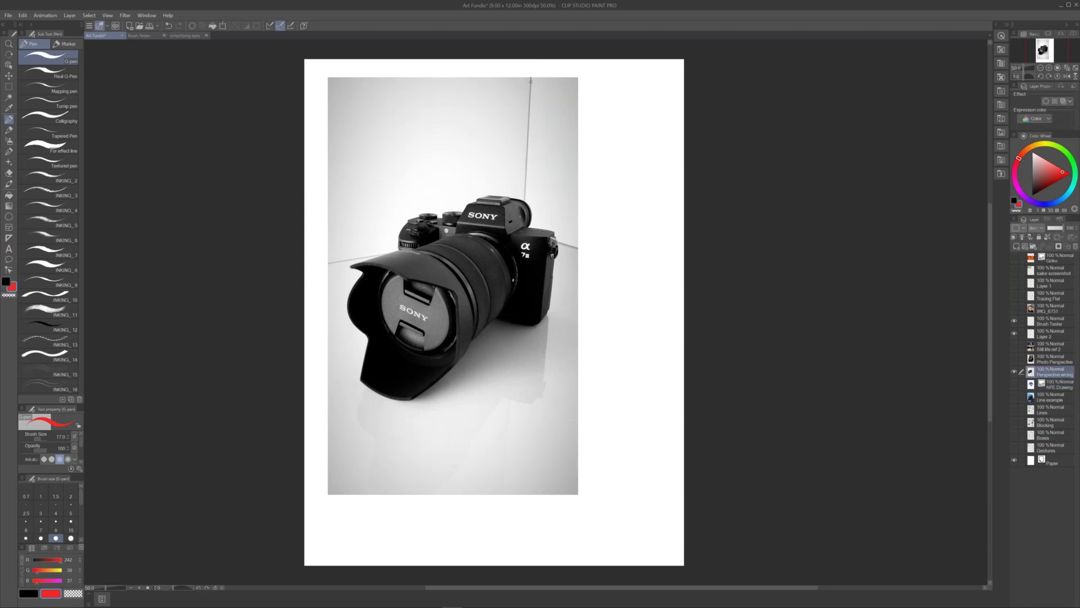
{"action": "left_click_drag", "start_coordinate": [532, 74], "coordinate": [607, 283]}
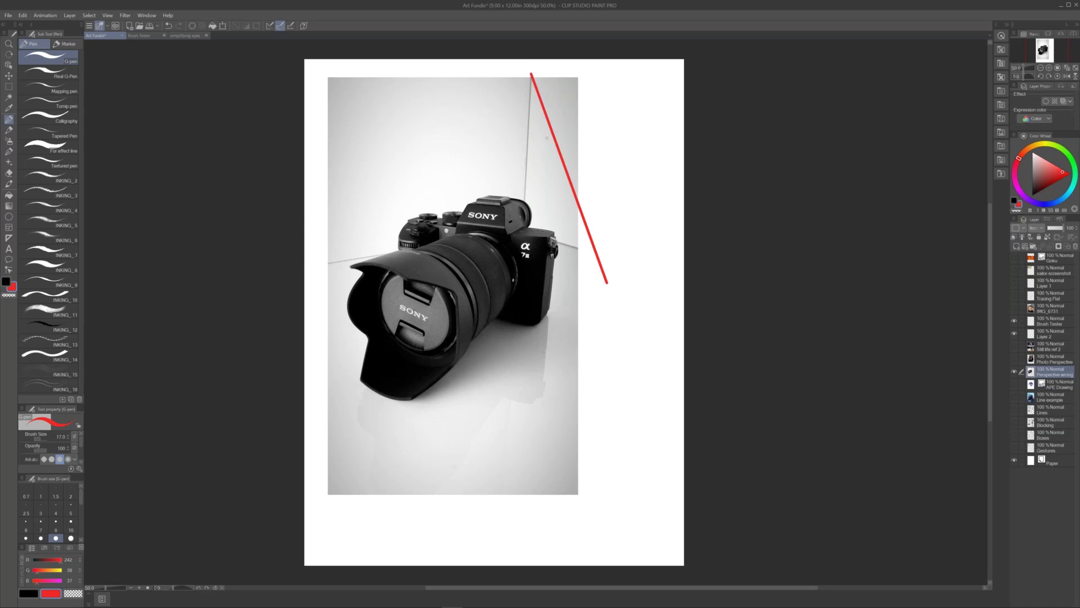
{"action": "key", "text": "ctrl+z"}
{"action": "left_click_drag", "start_coordinate": [531, 72], "coordinate": [528, 230]}
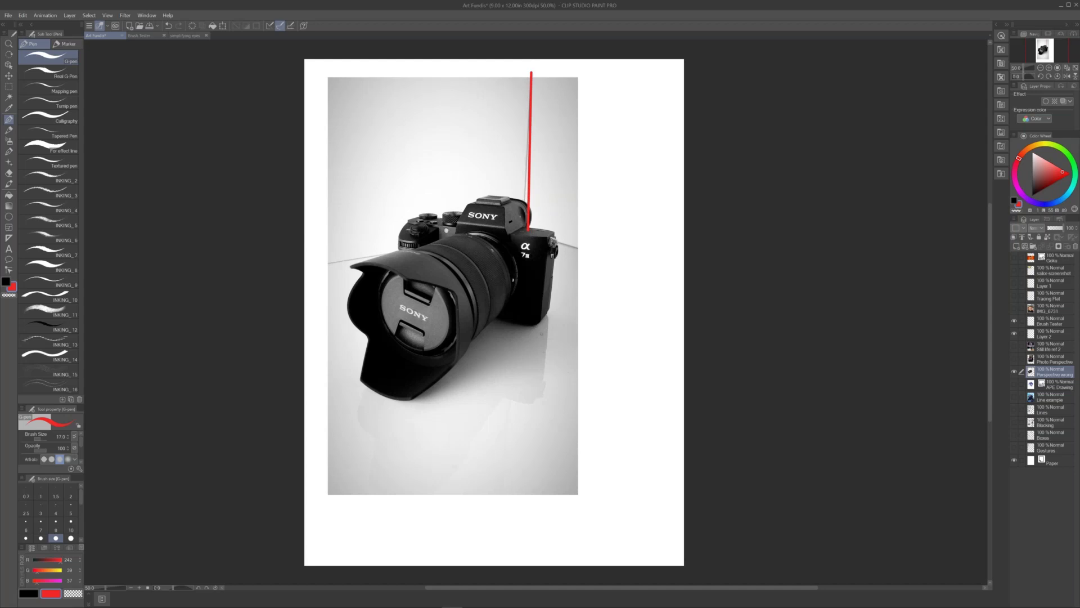
Outline the camera body's front face in red along its top, side and bottom edges
{"action": "mouse_move", "coordinate": [535, 325]}
{"action": "left_mouse_down"}
{"action": "mouse_move", "coordinate": [549, 310]}
{"action": "mouse_move", "coordinate": [541, 326]}
{"action": "left_mouse_up"}
{"action": "left_click_drag", "start_coordinate": [544, 231], "coordinate": [536, 326]}
{"action": "left_click_drag", "start_coordinate": [542, 237], "coordinate": [408, 219]}
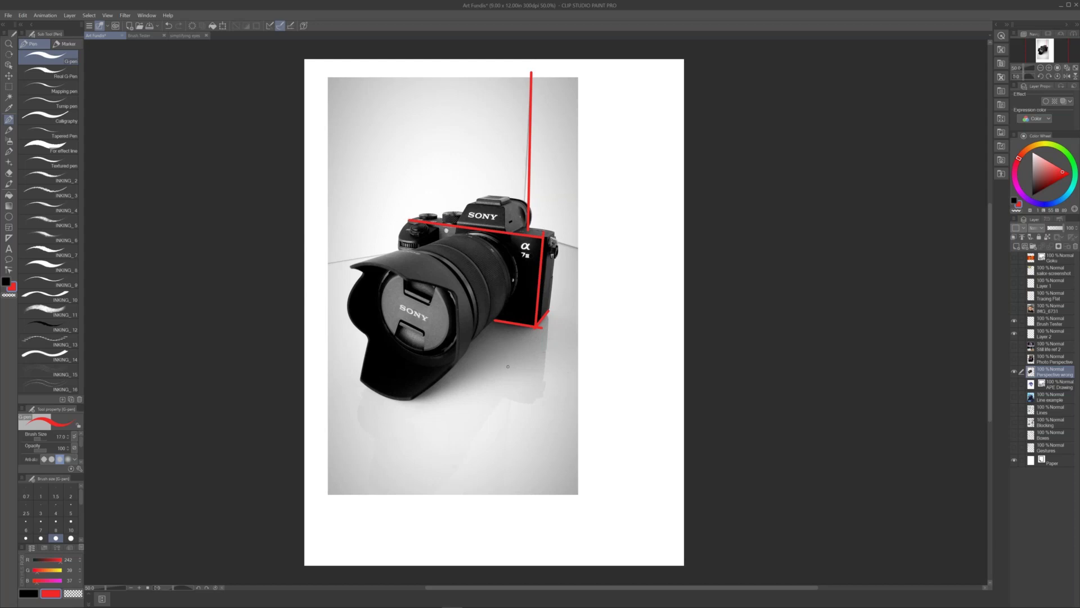
Trace the wall's floor lines on both sides of the camera in red and draw two red direction arrows below the body
{"action": "left_click_drag", "start_coordinate": [507, 355], "coordinate": [513, 345]}
{"action": "left_click_drag", "start_coordinate": [557, 241], "coordinate": [584, 251]}
{"action": "left_click_drag", "start_coordinate": [329, 263], "coordinate": [392, 246]}
{"action": "key", "text": "ctrl+z"}
{"action": "left_click_drag", "start_coordinate": [329, 263], "coordinate": [398, 246]}
{"action": "key", "text": "ctrl+z"}
{"action": "left_click_drag", "start_coordinate": [537, 345], "coordinate": [566, 390]}
{"action": "left_click_drag", "start_coordinate": [549, 376], "coordinate": [565, 391]}
Select and show the Photo Perspective layer and hide the Perspective wrong layer
{"action": "left_click", "coordinate": [1046, 360]}
{"action": "left_click", "coordinate": [1015, 359]}
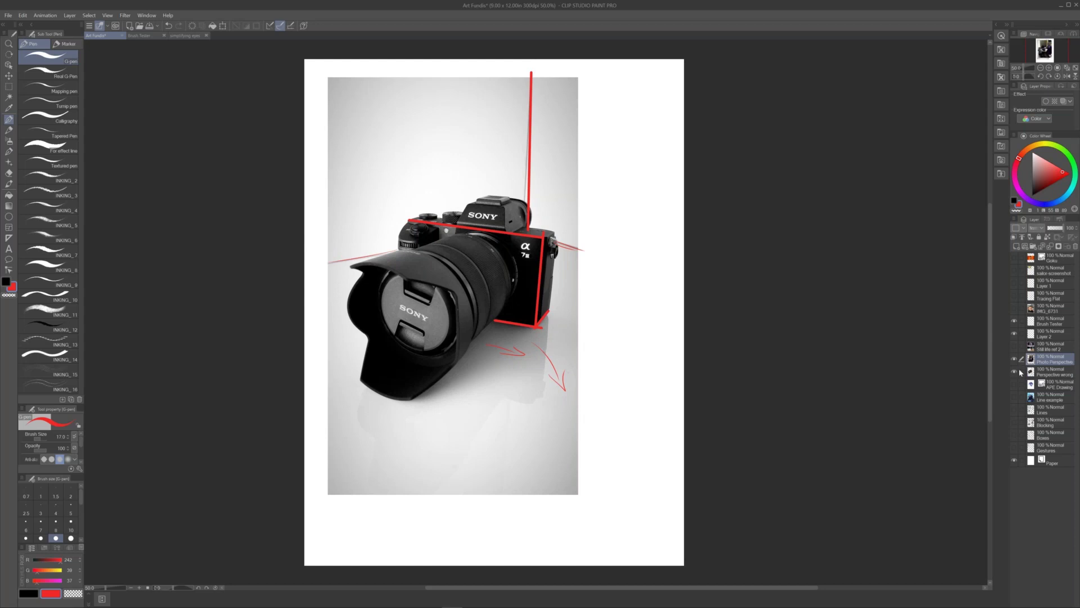
{"action": "left_click", "coordinate": [1015, 371]}
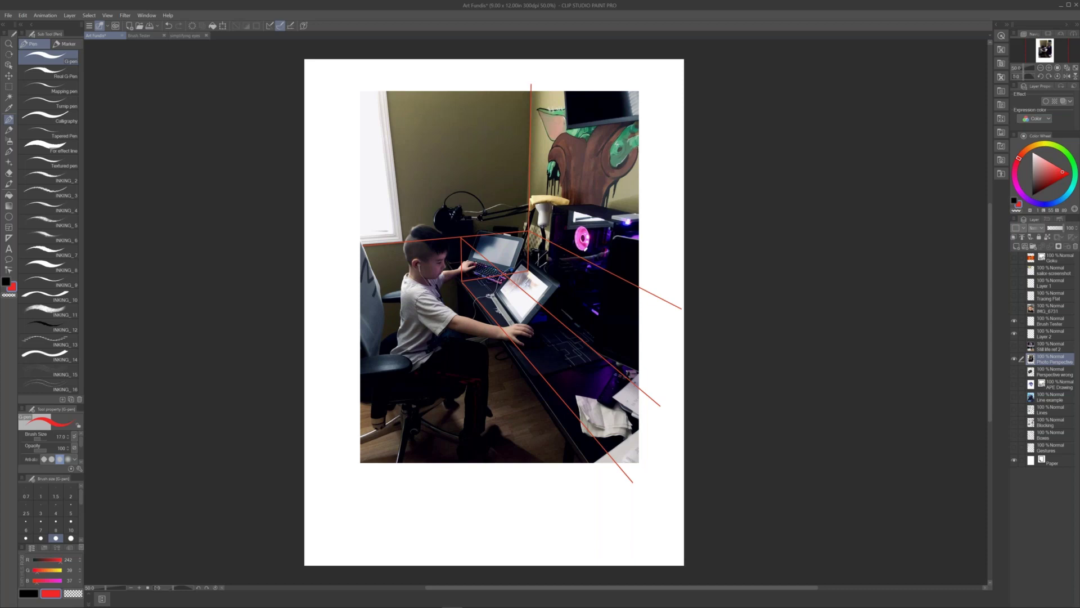
Draw a red arrow pointing at the vertical wall-corner line in the room photo
{"action": "scroll", "coordinate": [588, 263], "scroll_direction": "up", "scroll_amount": 2}
{"action": "mouse_move", "coordinate": [428, 79]}
{"action": "left_mouse_down"}
{"action": "mouse_move", "coordinate": [447, 281]}
{"action": "mouse_move", "coordinate": [478, 277]}
{"action": "mouse_move", "coordinate": [468, 283]}
{"action": "left_mouse_up"}
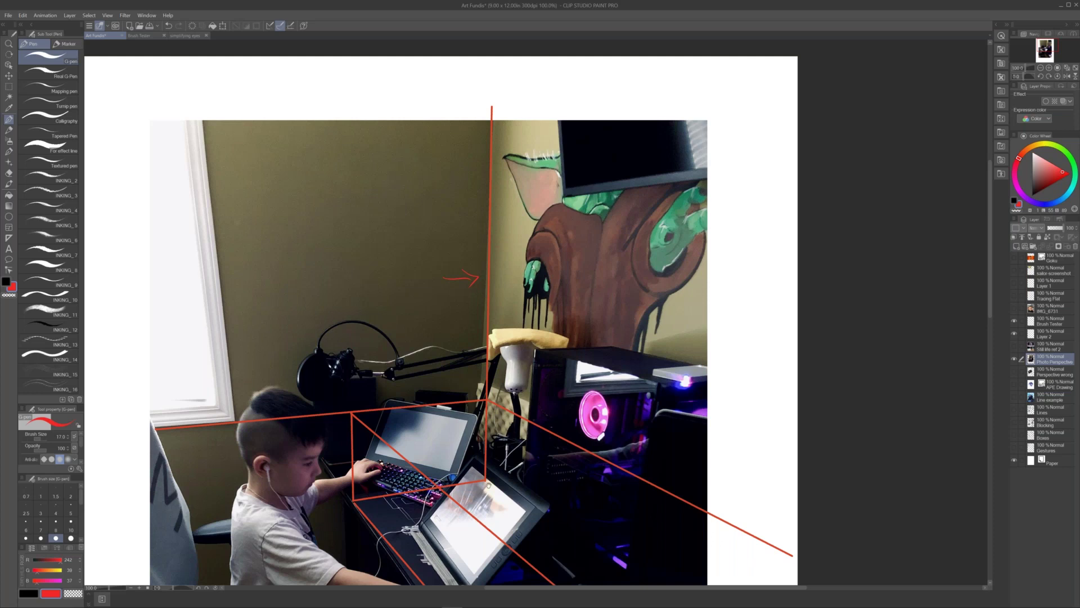
{"action": "scroll", "coordinate": [492, 449], "scroll_direction": "down", "scroll_amount": 1}
{"action": "scroll", "coordinate": [492, 450], "scroll_direction": "down", "scroll_amount": 5}
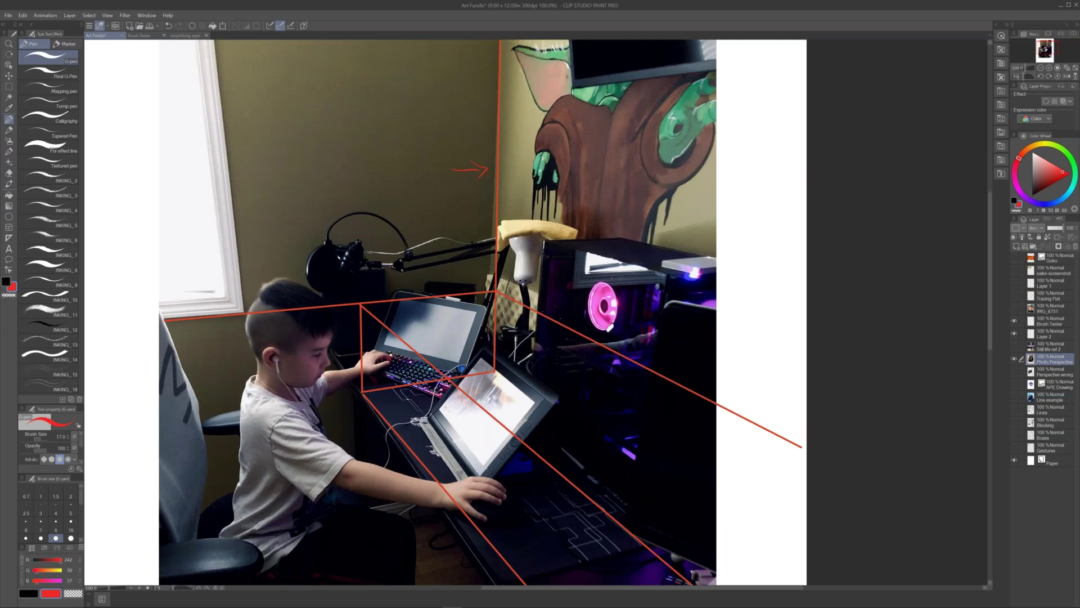
{"action": "scroll", "coordinate": [437, 387], "scroll_direction": "down", "scroll_amount": 2}
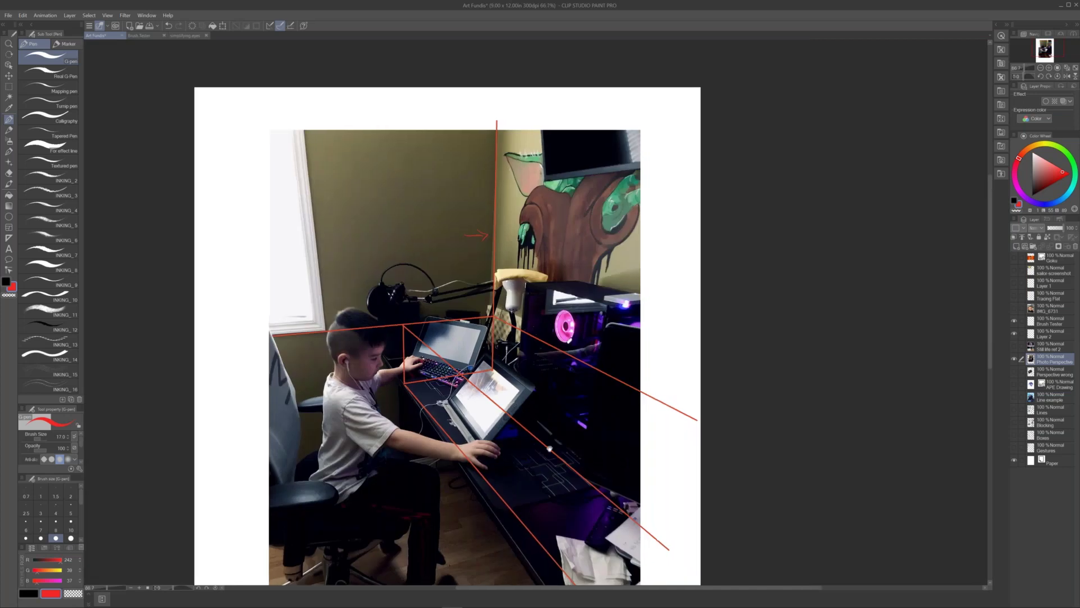
{"action": "left_click_drag", "start_coordinate": [548, 414], "coordinate": [555, 359]}
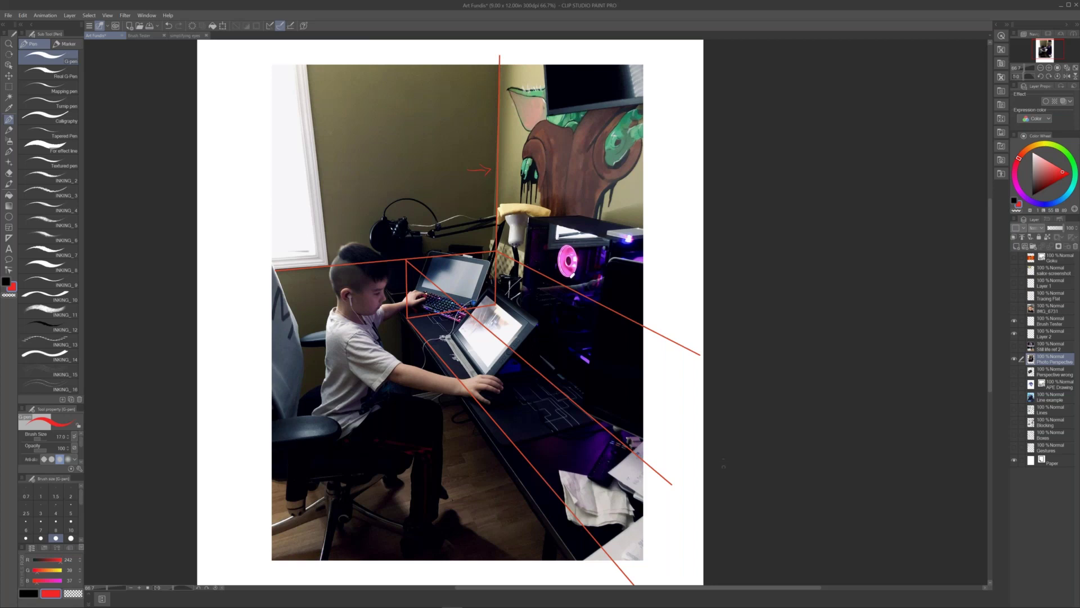
Hide the Photo Perspective layer, show and select Still life ref 2, and fit all three reference photos in view
{"action": "left_click", "coordinate": [1015, 358]}
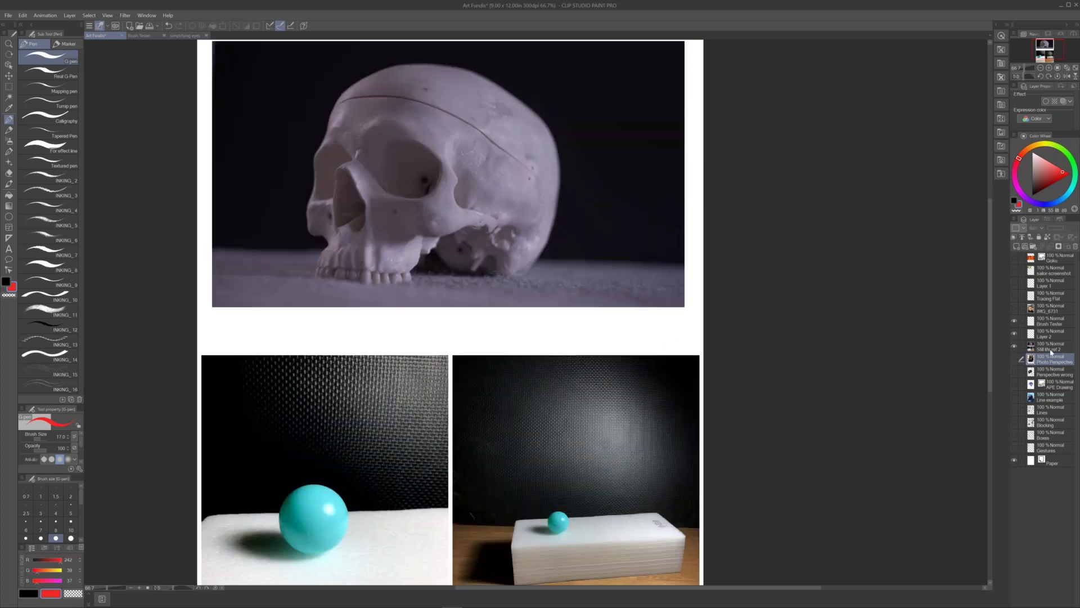
{"action": "left_click", "coordinate": [1047, 347]}
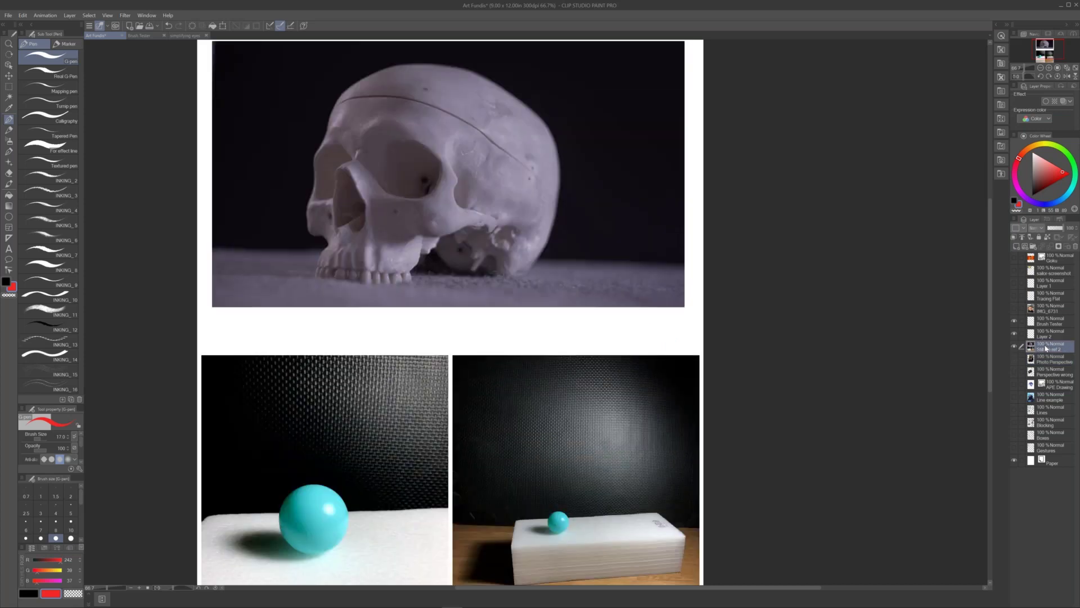
{"action": "key", "text": "ctrl+minus"}
{"action": "left_click_drag", "start_coordinate": [717, 424], "coordinate": [732, 405]}
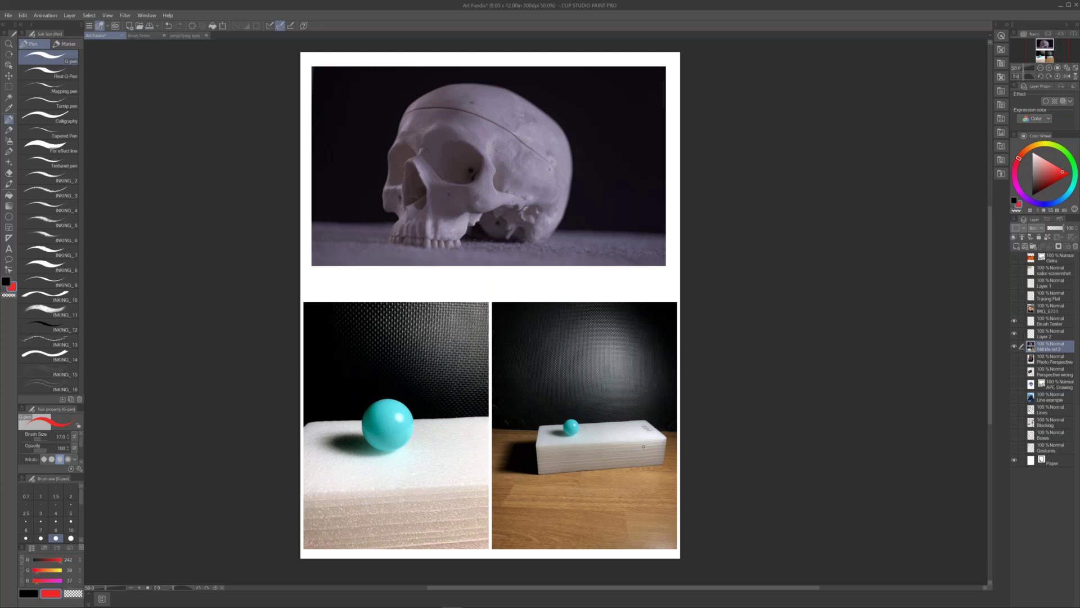
Draw a red arrow towards the foam block in its photo and sketch a round form with a cast shadow beside the skull
{"action": "left_click_drag", "start_coordinate": [665, 354], "coordinate": [641, 376]}
{"action": "mouse_move", "coordinate": [558, 265]}
{"action": "left_mouse_down"}
{"action": "mouse_move", "coordinate": [592, 269]}
{"action": "mouse_move", "coordinate": [584, 274]}
{"action": "mouse_move", "coordinate": [589, 248]}
{"action": "mouse_move", "coordinate": [558, 264]}
{"action": "mouse_move", "coordinate": [555, 288]}
{"action": "mouse_move", "coordinate": [612, 272]}
{"action": "left_mouse_up"}
{"action": "mouse_move", "coordinate": [610, 214]}
{"action": "left_mouse_down"}
{"action": "mouse_move", "coordinate": [596, 273]}
{"action": "mouse_move", "coordinate": [517, 268]}
{"action": "left_mouse_up"}
{"action": "mouse_move", "coordinate": [599, 276]}
{"action": "left_mouse_down"}
{"action": "mouse_move", "coordinate": [654, 278]}
{"action": "mouse_move", "coordinate": [628, 278]}
{"action": "left_mouse_up"}
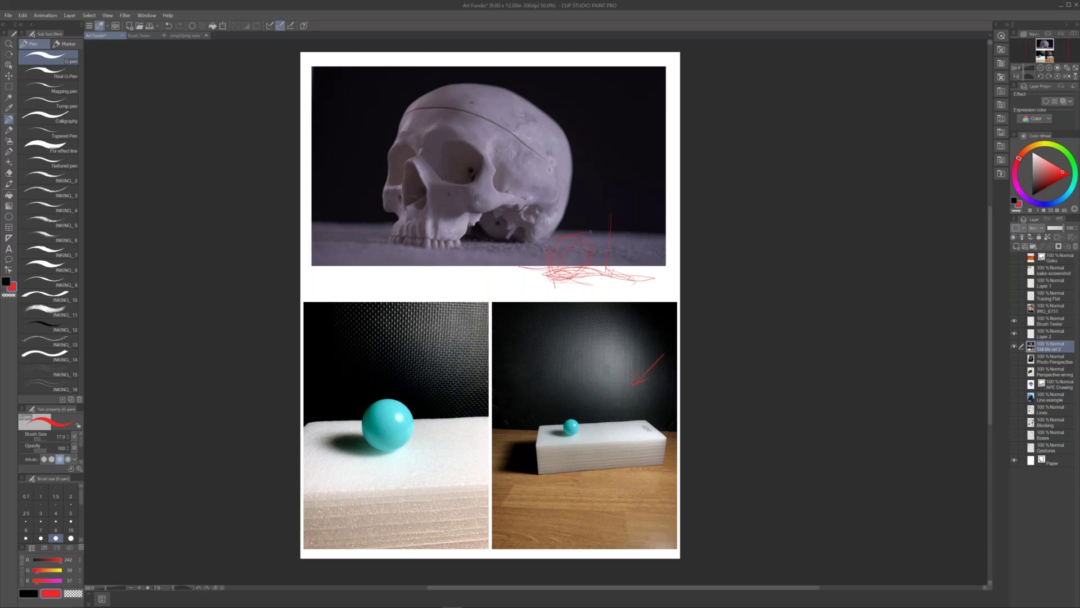
Sketch a red cube over the round form beside the skull and outline a box on the foam block under the ball
{"action": "left_click_drag", "start_coordinate": [549, 248], "coordinate": [574, 275]}
{"action": "mouse_move", "coordinate": [568, 243]}
{"action": "left_mouse_down"}
{"action": "mouse_move", "coordinate": [553, 275]}
{"action": "mouse_move", "coordinate": [599, 254]}
{"action": "left_mouse_up"}
{"action": "left_click_drag", "start_coordinate": [555, 507], "coordinate": [558, 504]}
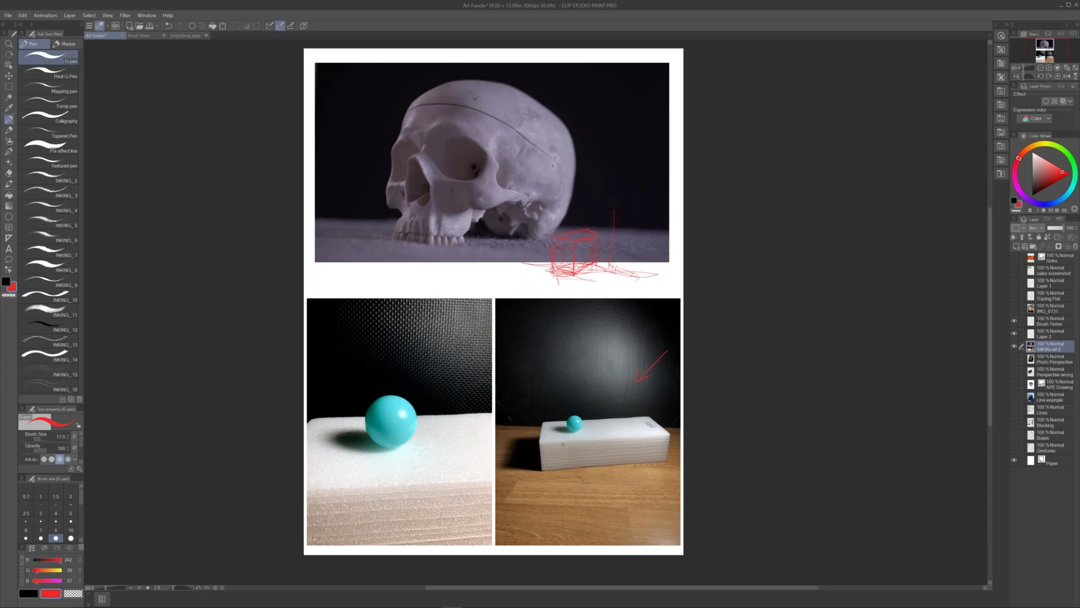
{"action": "left_click_drag", "start_coordinate": [556, 438], "coordinate": [597, 432]}
Select Layer 2, hide the Still life ref 2 layer and switch to the Brush tool
{"action": "left_click", "coordinate": [1046, 334]}
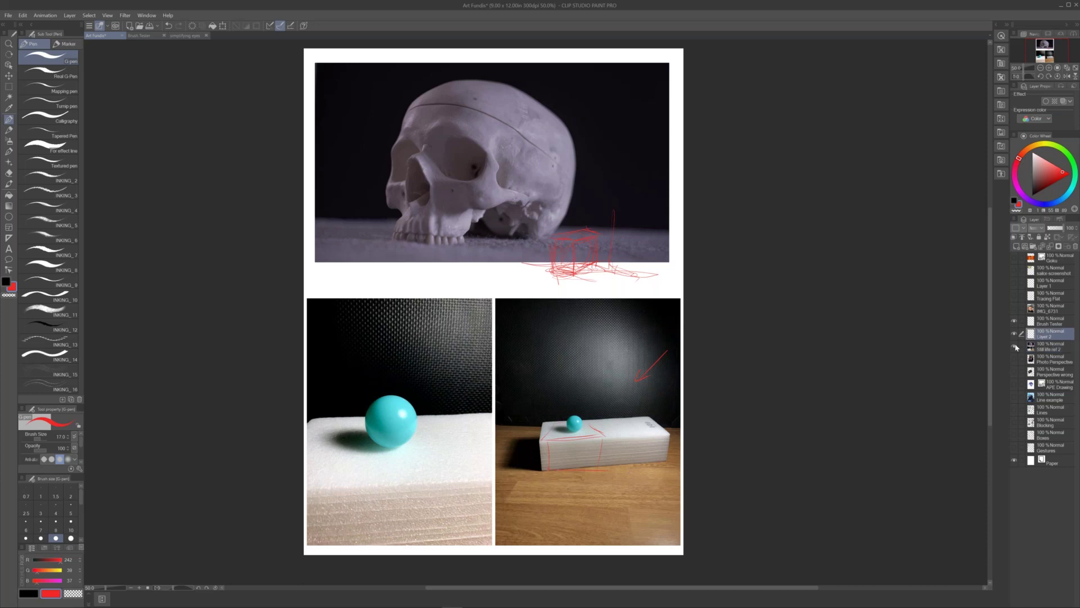
{"action": "left_click", "coordinate": [1015, 347]}
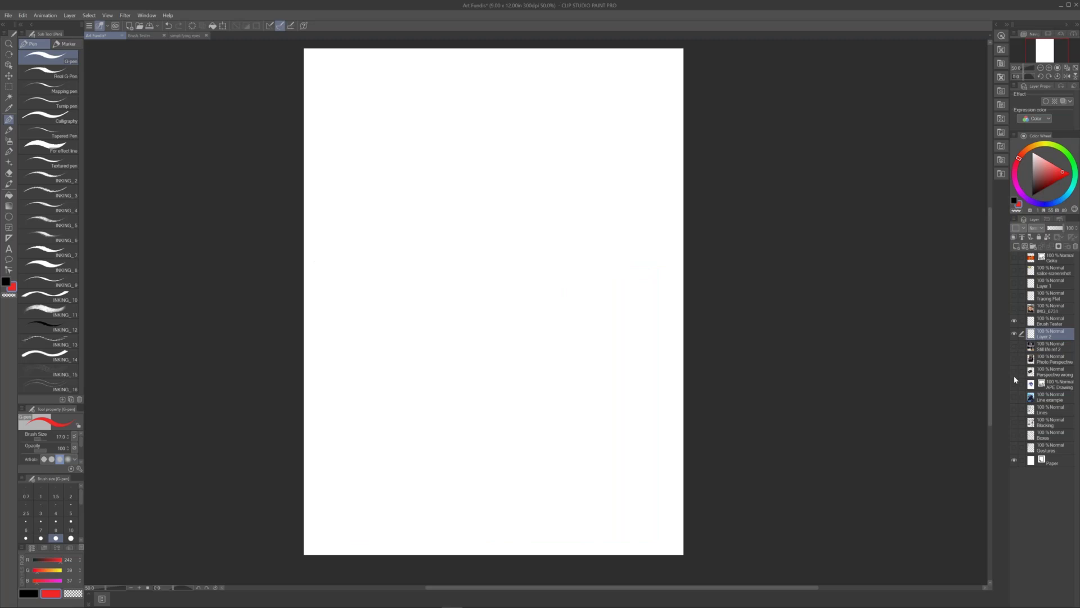
{"action": "key", "text": "b"}
Look at the painted portrait in the Brush Tester document and return to the blank example canvas
{"action": "left_click", "coordinate": [144, 36]}
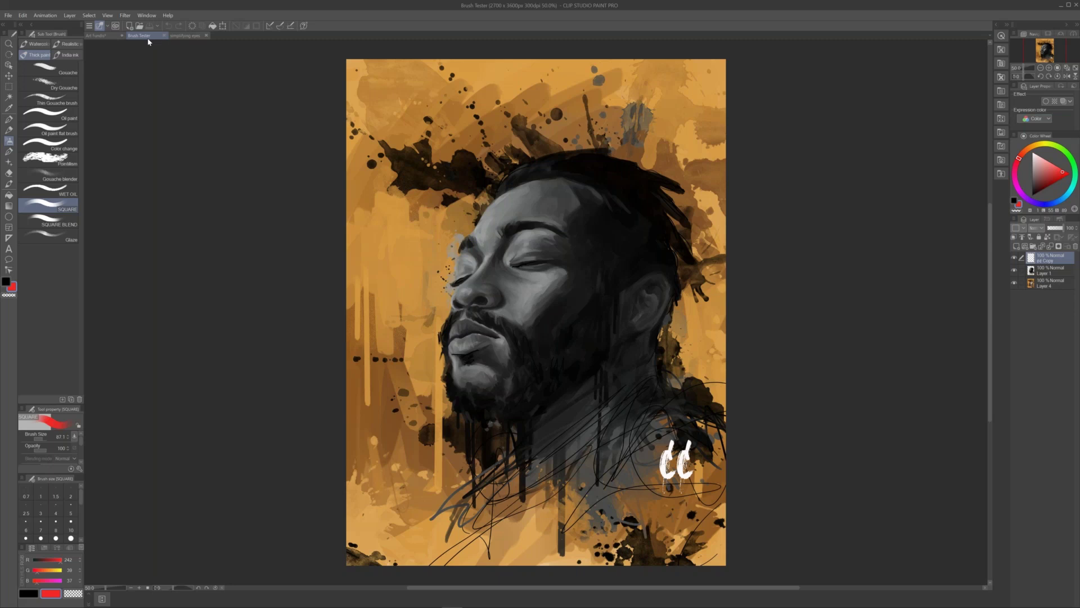
{"action": "left_click", "coordinate": [109, 36]}
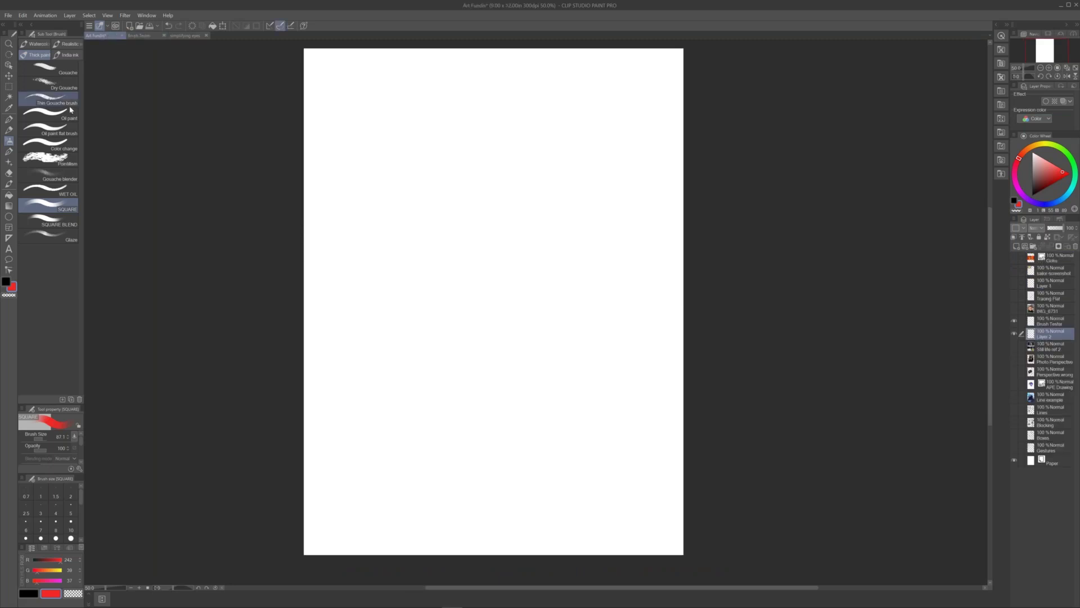
Paint a broad red patch of overlapping strokes in the middle of the canvas with the Gouache brush
{"action": "left_click", "coordinate": [75, 70]}
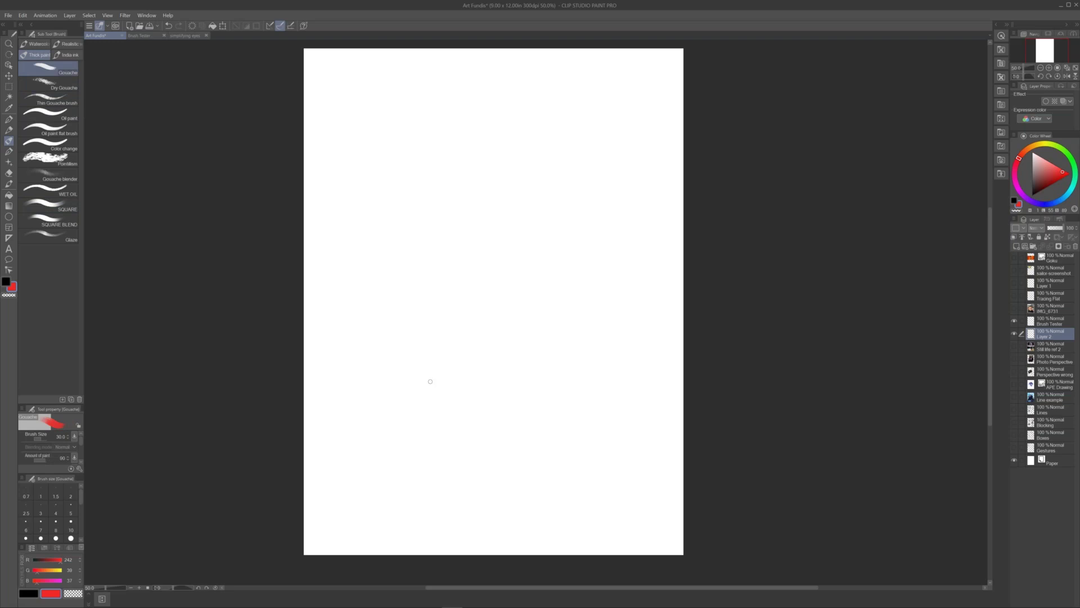
{"action": "left_click_drag", "start_coordinate": [455, 316], "coordinate": [463, 348]}
{"action": "mouse_move", "coordinate": [495, 264]}
{"action": "left_mouse_down"}
{"action": "mouse_move", "coordinate": [485, 320]}
{"action": "mouse_move", "coordinate": [502, 358]}
{"action": "mouse_move", "coordinate": [487, 295]}
{"action": "mouse_move", "coordinate": [457, 307]}
{"action": "mouse_move", "coordinate": [455, 357]}
{"action": "left_mouse_up"}
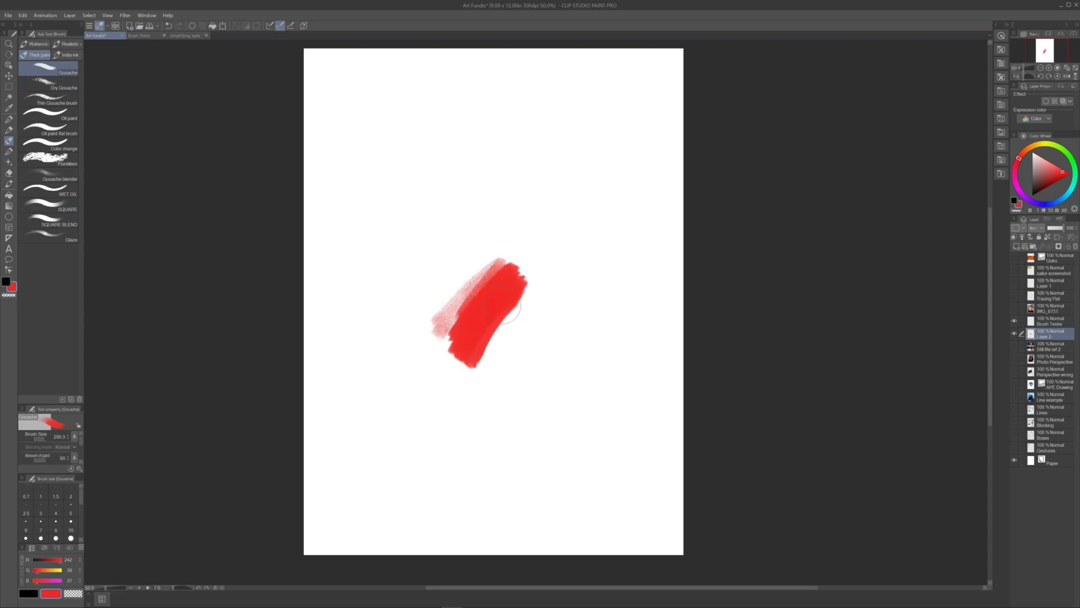
{"action": "mouse_move", "coordinate": [458, 261]}
{"action": "left_mouse_down"}
{"action": "mouse_move", "coordinate": [475, 242]}
{"action": "mouse_move", "coordinate": [459, 301]}
{"action": "mouse_move", "coordinate": [495, 261]}
{"action": "mouse_move", "coordinate": [441, 270]}
{"action": "mouse_move", "coordinate": [427, 301]}
{"action": "mouse_move", "coordinate": [518, 260]}
{"action": "mouse_move", "coordinate": [436, 306]}
{"action": "mouse_move", "coordinate": [472, 231]}
{"action": "mouse_move", "coordinate": [447, 320]}
{"action": "mouse_move", "coordinate": [525, 315]}
{"action": "mouse_move", "coordinate": [490, 365]}
{"action": "mouse_move", "coordinate": [495, 388]}
{"action": "mouse_move", "coordinate": [450, 352]}
{"action": "mouse_move", "coordinate": [453, 360]}
{"action": "mouse_move", "coordinate": [430, 360]}
{"action": "mouse_move", "coordinate": [456, 327]}
{"action": "left_mouse_up"}
{"action": "mouse_move", "coordinate": [504, 250]}
{"action": "left_mouse_down"}
{"action": "mouse_move", "coordinate": [530, 289]}
{"action": "mouse_move", "coordinate": [526, 234]}
{"action": "left_mouse_up"}
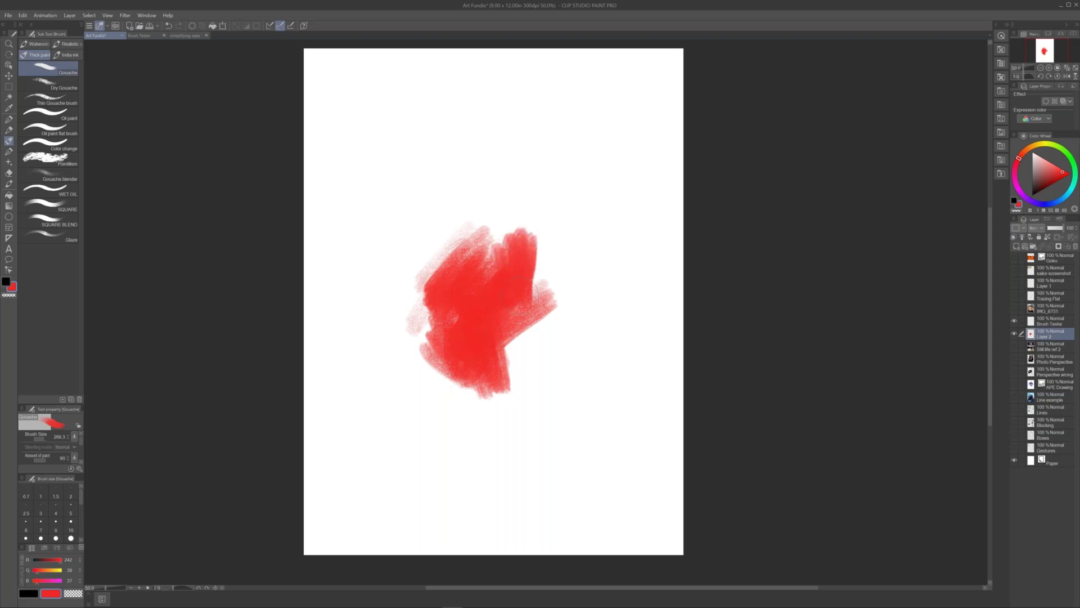
{"action": "mouse_move", "coordinate": [422, 335]}
{"action": "left_mouse_down"}
{"action": "mouse_move", "coordinate": [422, 267]}
{"action": "mouse_move", "coordinate": [512, 222]}
{"action": "left_mouse_up"}
{"action": "left_click_drag", "start_coordinate": [479, 264], "coordinate": [529, 236]}
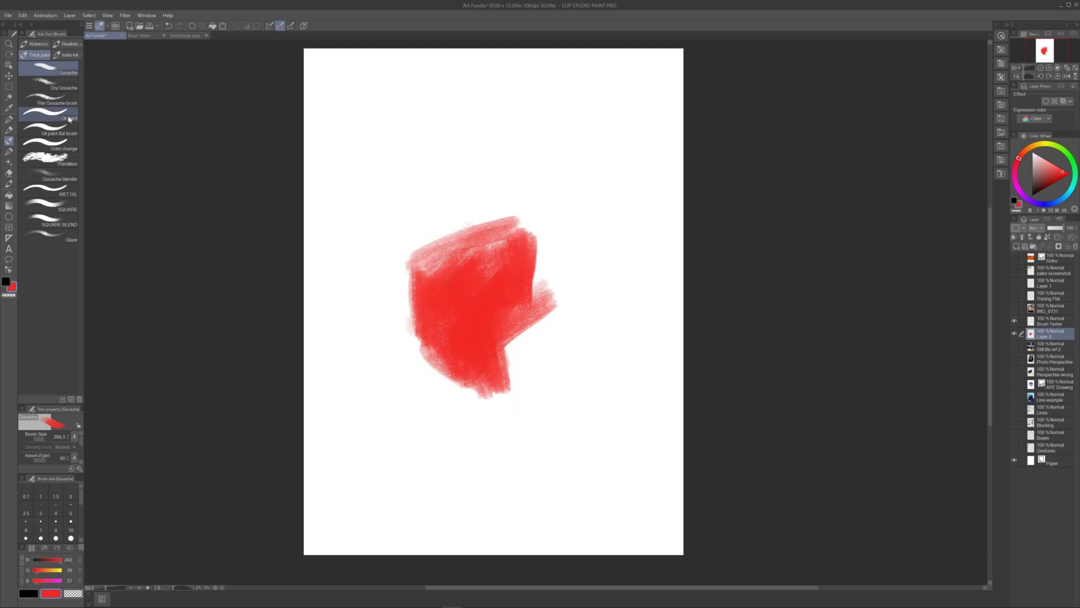
Paint overlapping black strokes across the red patch with the Oil paint brush
{"action": "left_click", "coordinate": [50, 115]}
{"action": "mouse_move", "coordinate": [478, 275]}
{"action": "left_mouse_down"}
{"action": "mouse_move", "coordinate": [492, 267]}
{"action": "mouse_move", "coordinate": [484, 297]}
{"action": "left_mouse_up"}
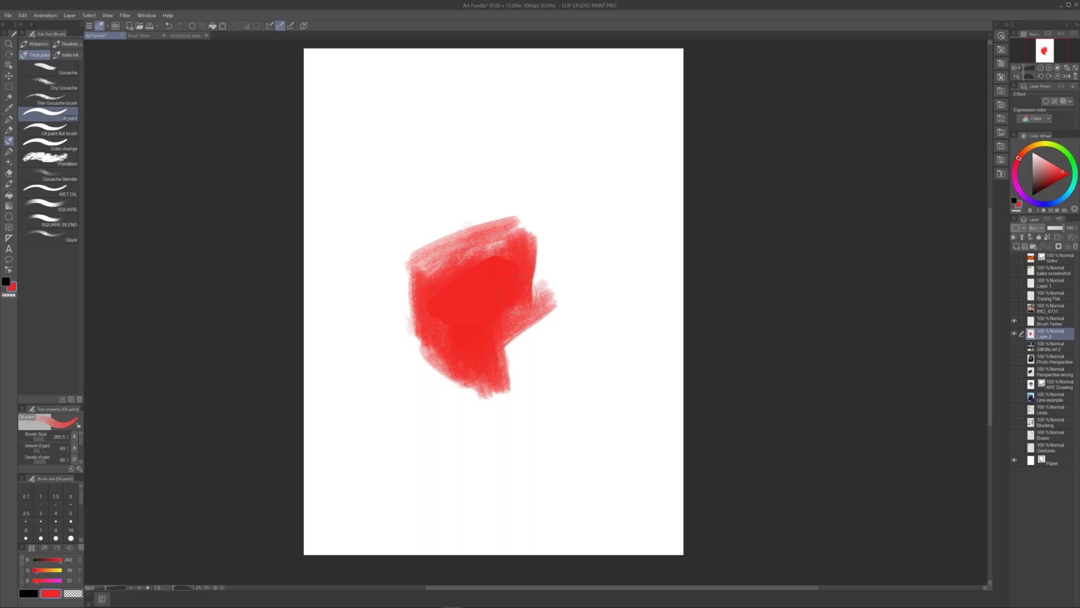
{"action": "key", "text": "x"}
{"action": "left_click_drag", "start_coordinate": [420, 301], "coordinate": [464, 233]}
{"action": "mouse_move", "coordinate": [447, 315]}
{"action": "left_mouse_down"}
{"action": "mouse_move", "coordinate": [476, 237]}
{"action": "mouse_move", "coordinate": [455, 306]}
{"action": "mouse_move", "coordinate": [436, 318]}
{"action": "left_mouse_up"}
{"action": "mouse_move", "coordinate": [414, 264]}
{"action": "left_mouse_down"}
{"action": "mouse_move", "coordinate": [431, 330]}
{"action": "mouse_move", "coordinate": [463, 315]}
{"action": "mouse_move", "coordinate": [493, 341]}
{"action": "mouse_move", "coordinate": [451, 355]}
{"action": "mouse_move", "coordinate": [472, 394]}
{"action": "mouse_move", "coordinate": [488, 366]}
{"action": "mouse_move", "coordinate": [453, 337]}
{"action": "mouse_move", "coordinate": [455, 369]}
{"action": "left_mouse_up"}
{"action": "mouse_move", "coordinate": [476, 284]}
{"action": "left_mouse_down"}
{"action": "mouse_move", "coordinate": [450, 323]}
{"action": "mouse_move", "coordinate": [489, 295]}
{"action": "left_mouse_up"}
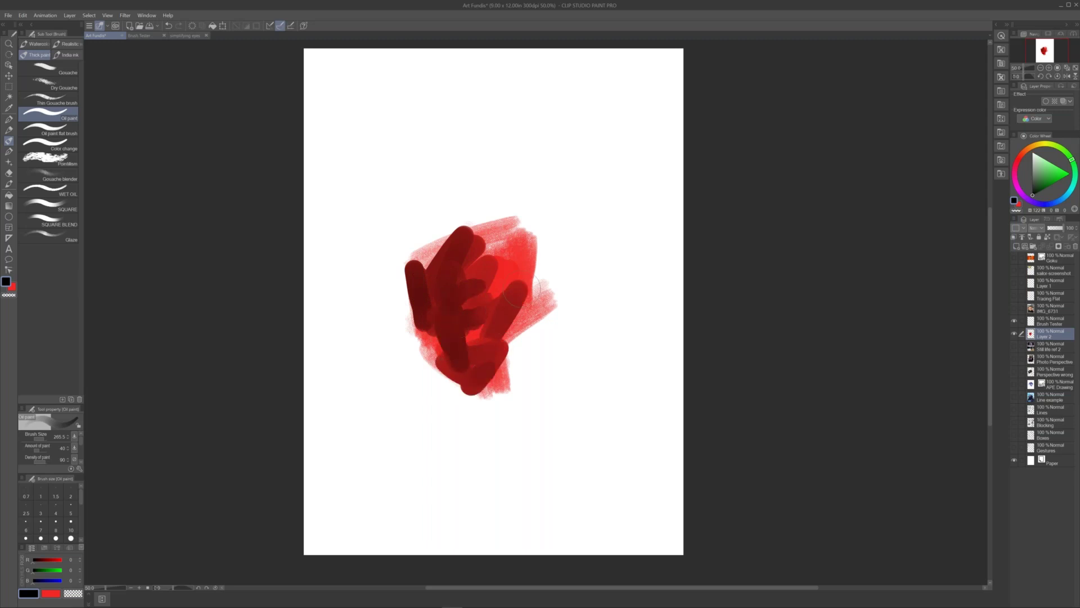
Hide Layer 2 and show the portrait photo layer
{"action": "left_click", "coordinate": [1014, 334]}
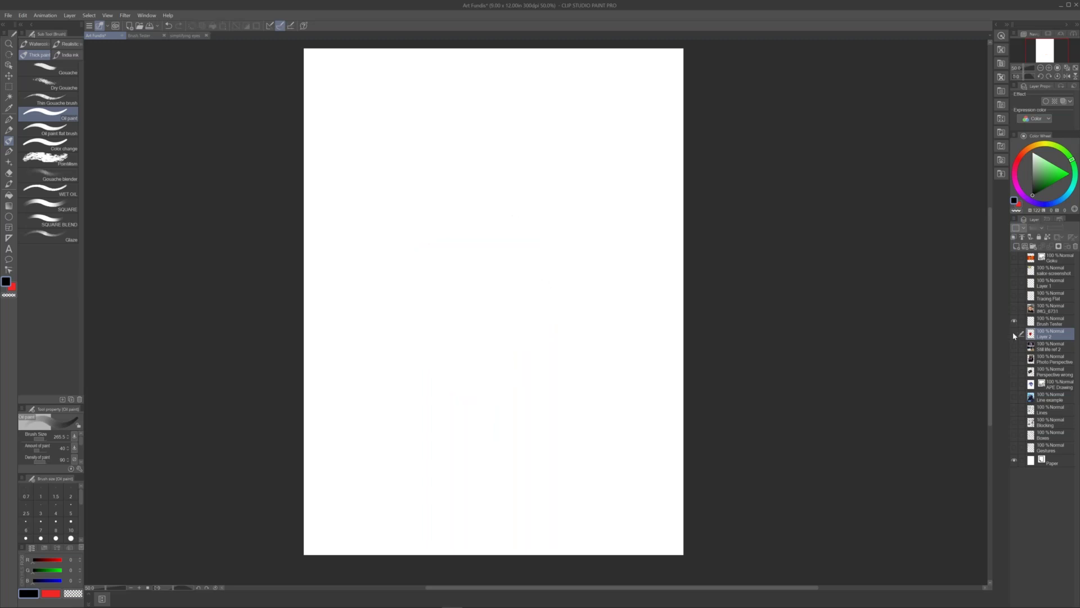
{"action": "left_click", "coordinate": [1019, 311]}
{"action": "left_click", "coordinate": [1015, 310]}
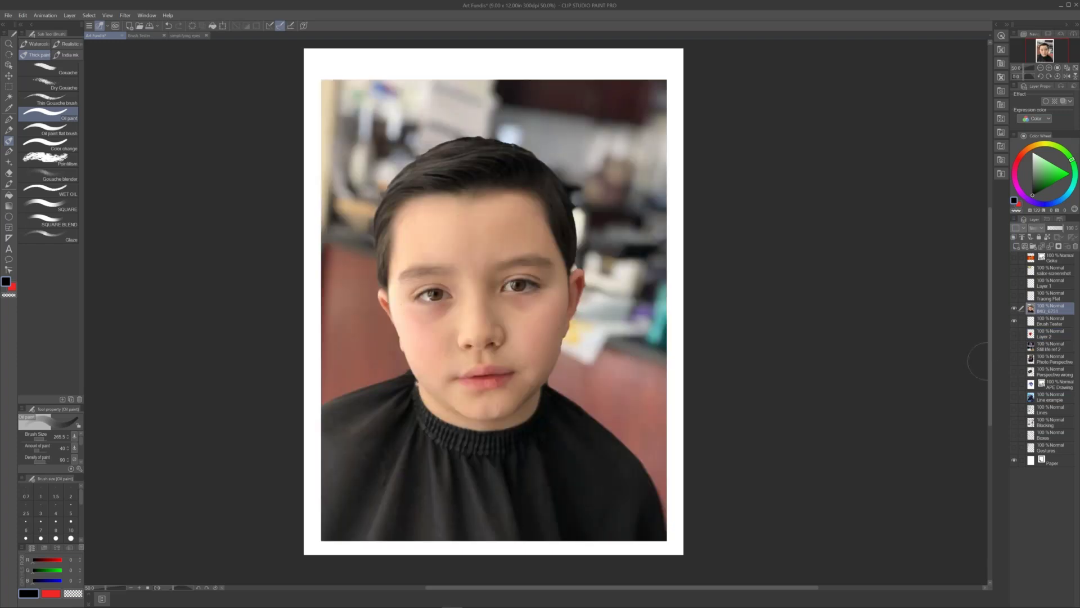
View the Tracing Flat line drawing over the portrait photo and on its own, and hide both layers
{"action": "left_click", "coordinate": [1014, 297]}
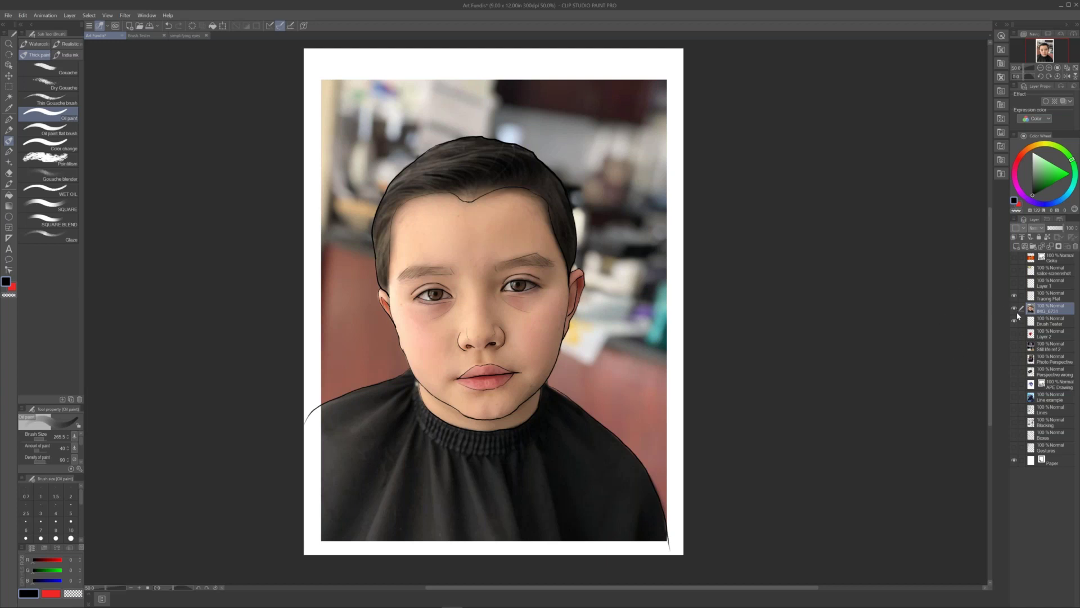
{"action": "left_click", "coordinate": [1015, 308]}
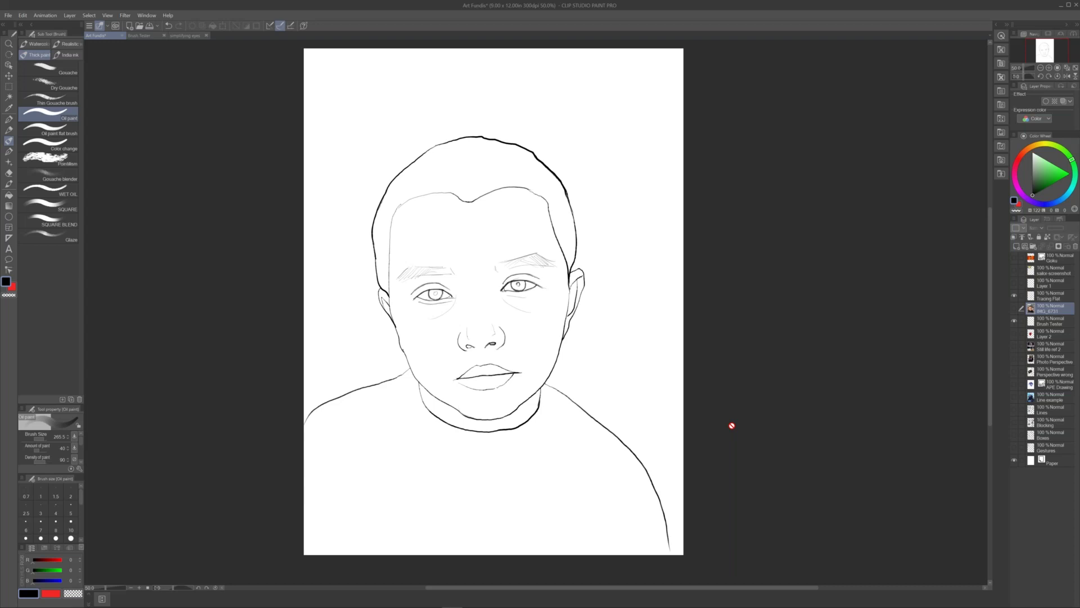
{"action": "left_click", "coordinate": [1015, 297]}
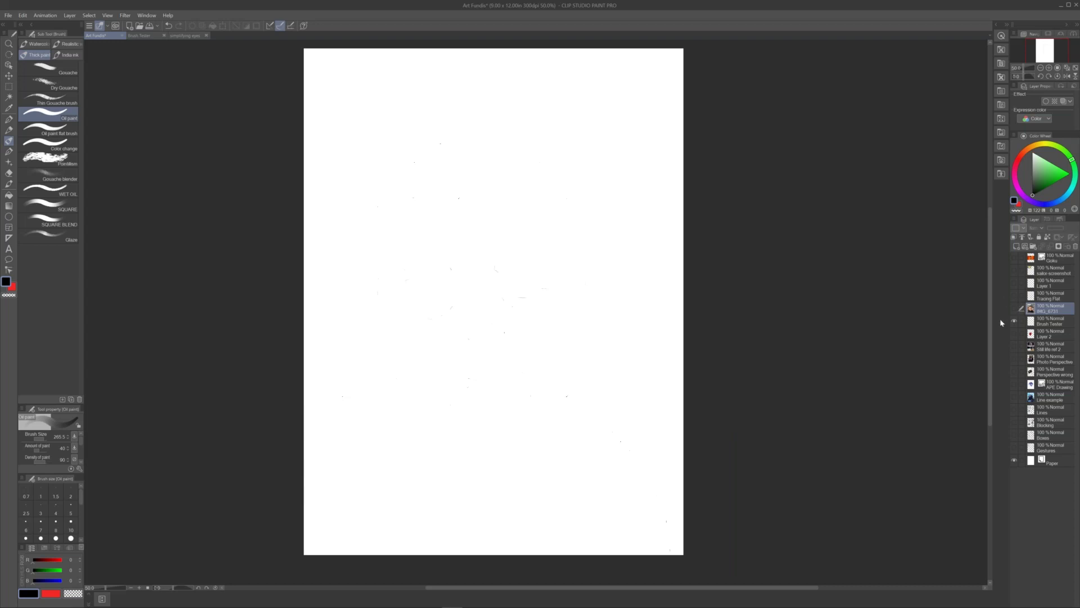
Show the Goku layer, switch to the G-pen and move Layer 1 to the top of the layer stack
{"action": "left_click", "coordinate": [1015, 262]}
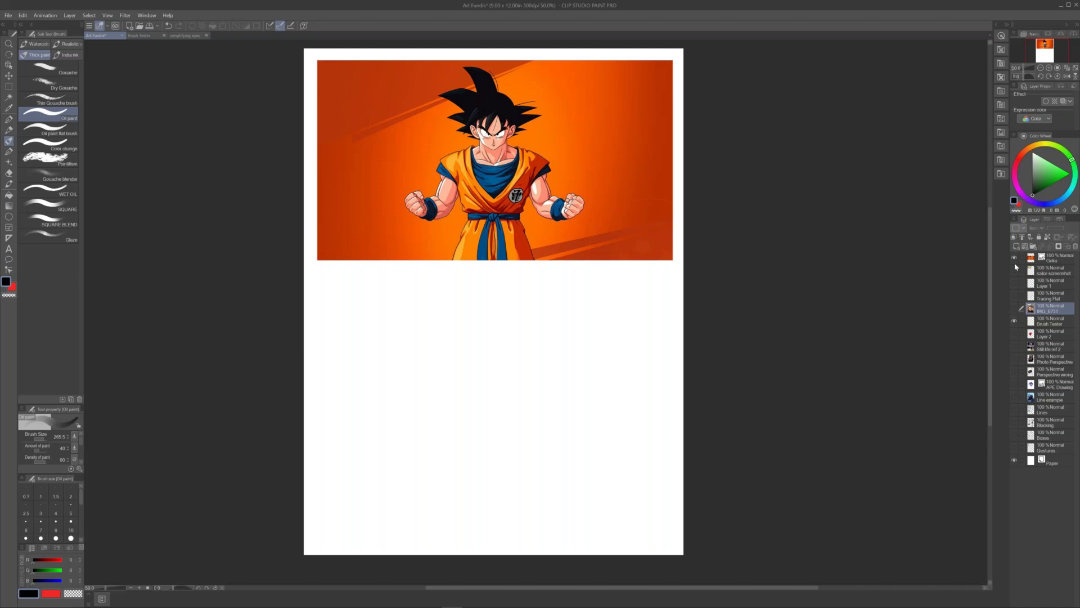
{"action": "scroll", "coordinate": [518, 285], "scroll_direction": "up", "scroll_amount": 1}
{"action": "left_click_drag", "start_coordinate": [519, 285], "coordinate": [525, 467]}
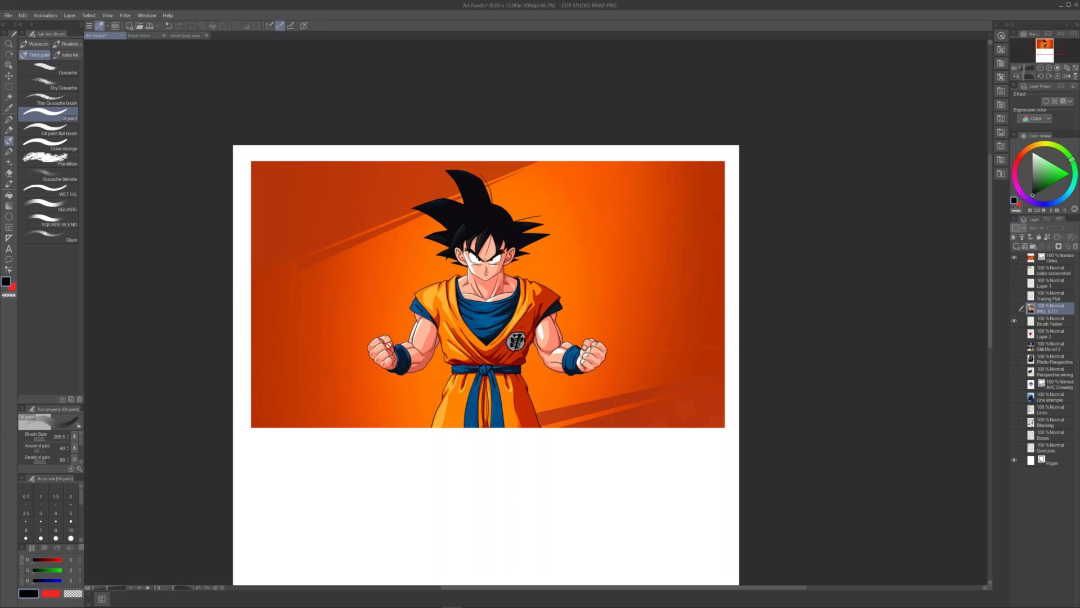
{"action": "left_click", "coordinate": [1053, 261]}
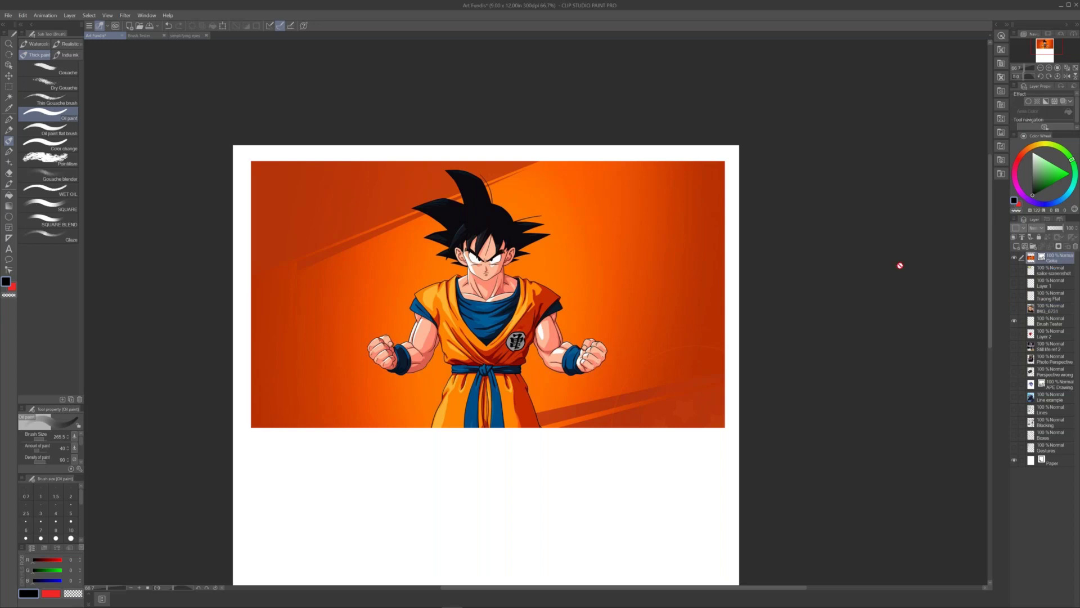
{"action": "left_click", "coordinate": [1048, 296]}
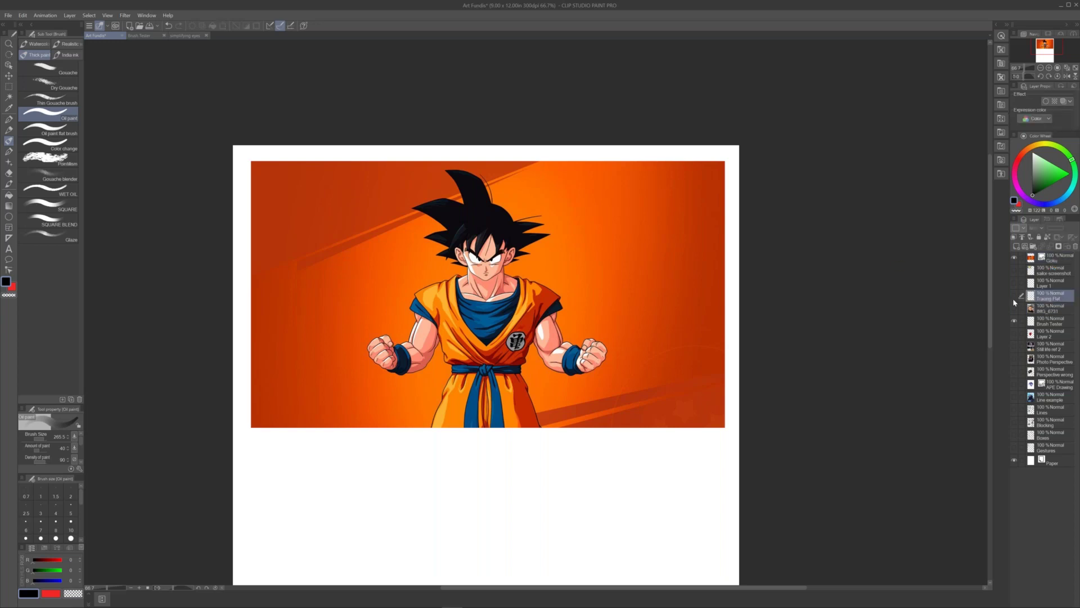
{"action": "left_click", "coordinate": [1049, 285]}
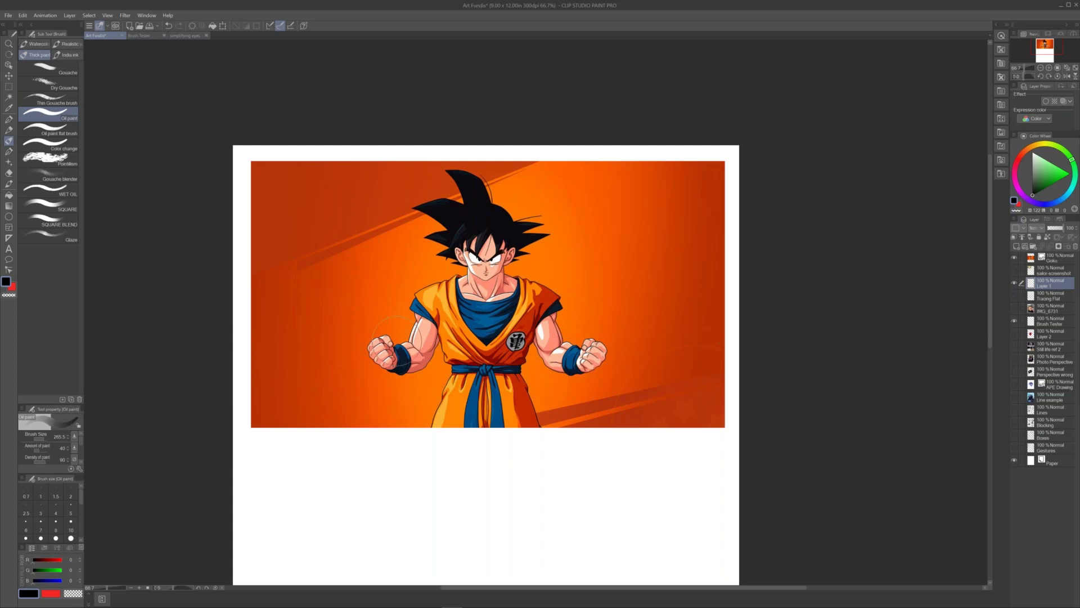
{"action": "key", "text": "p"}
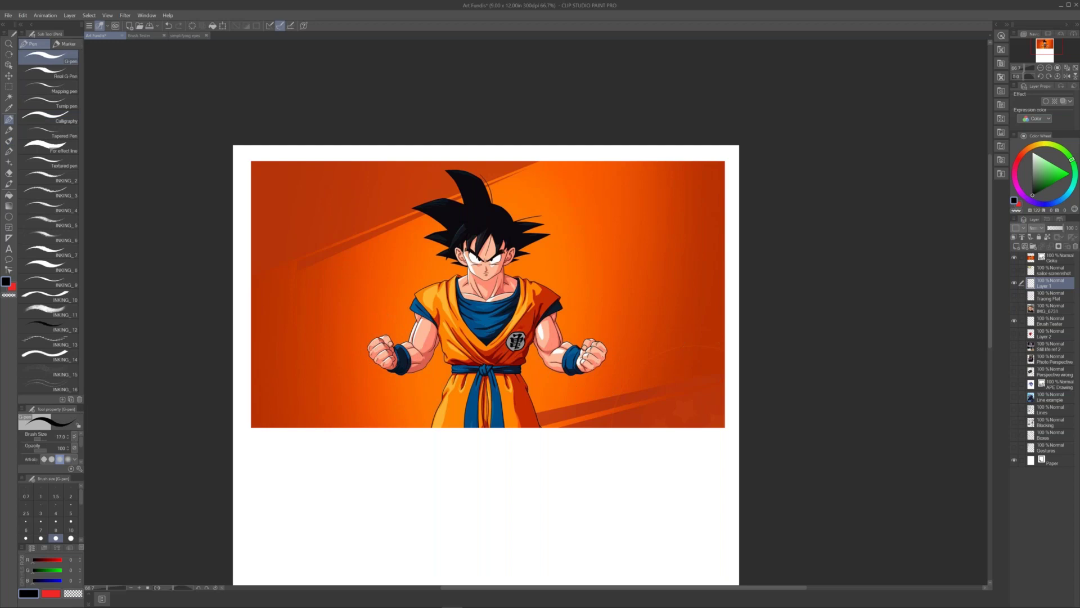
{"action": "left_click_drag", "start_coordinate": [1051, 285], "coordinate": [1049, 256]}
Sketch a black box around Goku's fist and draw fold lines on the shoulder and chest of his outfit
{"action": "mouse_move", "coordinate": [392, 361]}
{"action": "left_mouse_down"}
{"action": "mouse_move", "coordinate": [378, 337]}
{"action": "mouse_move", "coordinate": [366, 348]}
{"action": "left_mouse_up"}
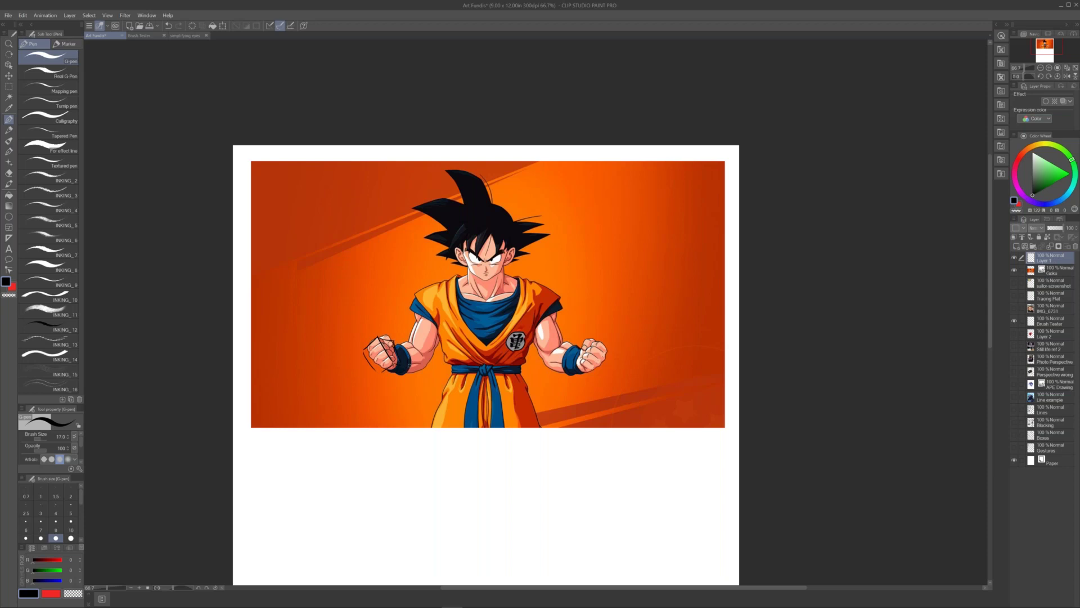
{"action": "left_click_drag", "start_coordinate": [541, 271], "coordinate": [537, 285]}
{"action": "left_click_drag", "start_coordinate": [453, 332], "coordinate": [491, 368]}
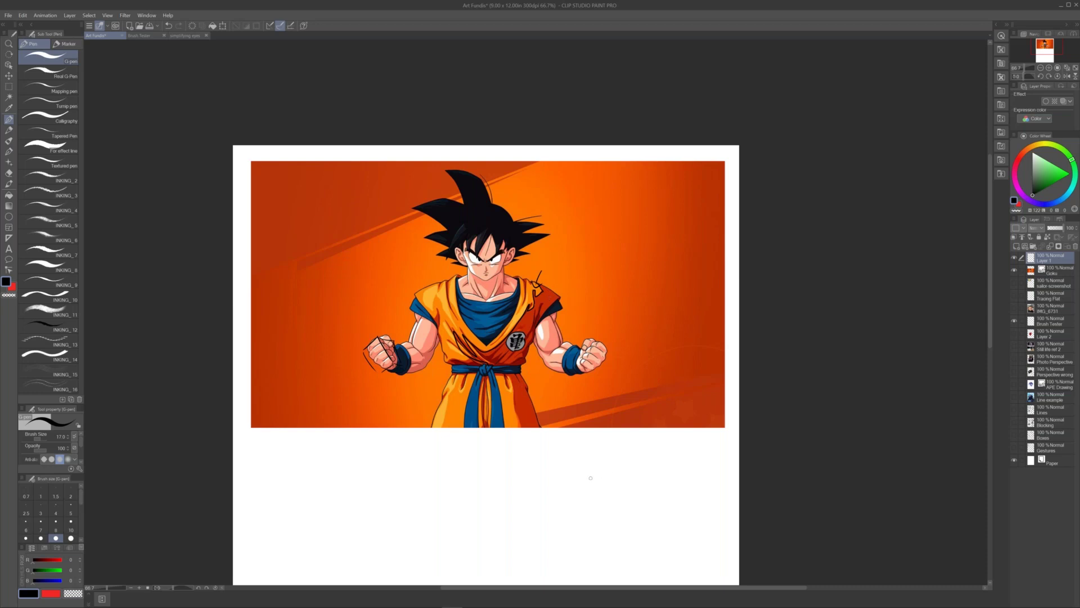
{"action": "scroll", "coordinate": [586, 460], "scroll_direction": "down", "scroll_amount": 2}
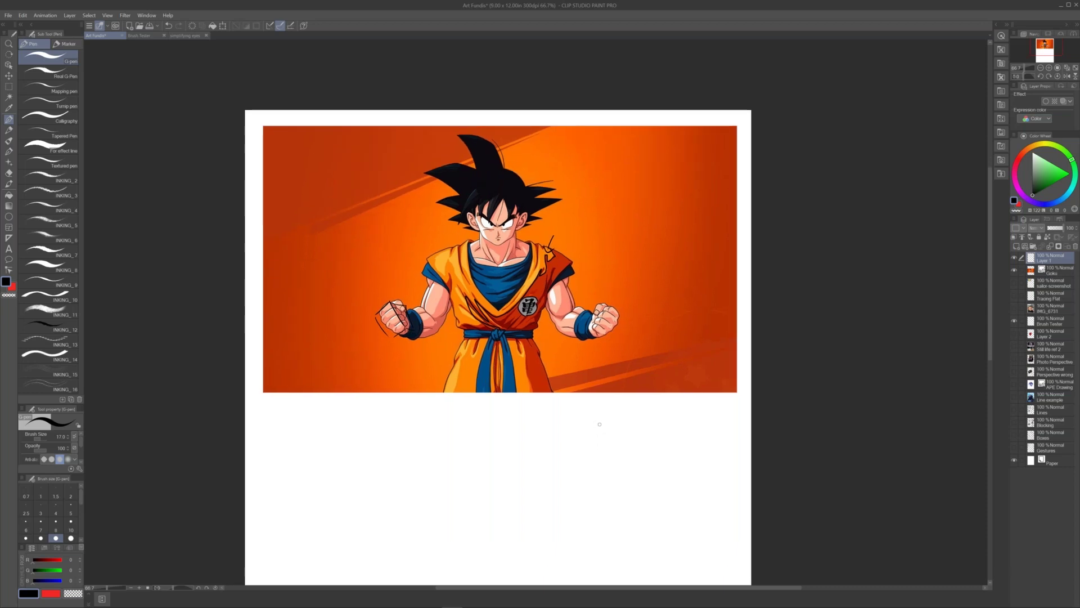
Switch to the simplifying eyes document, choose the Paint and apply watercolor brush and sample a brown skin tone from the painted face
{"action": "left_click", "coordinate": [184, 36]}
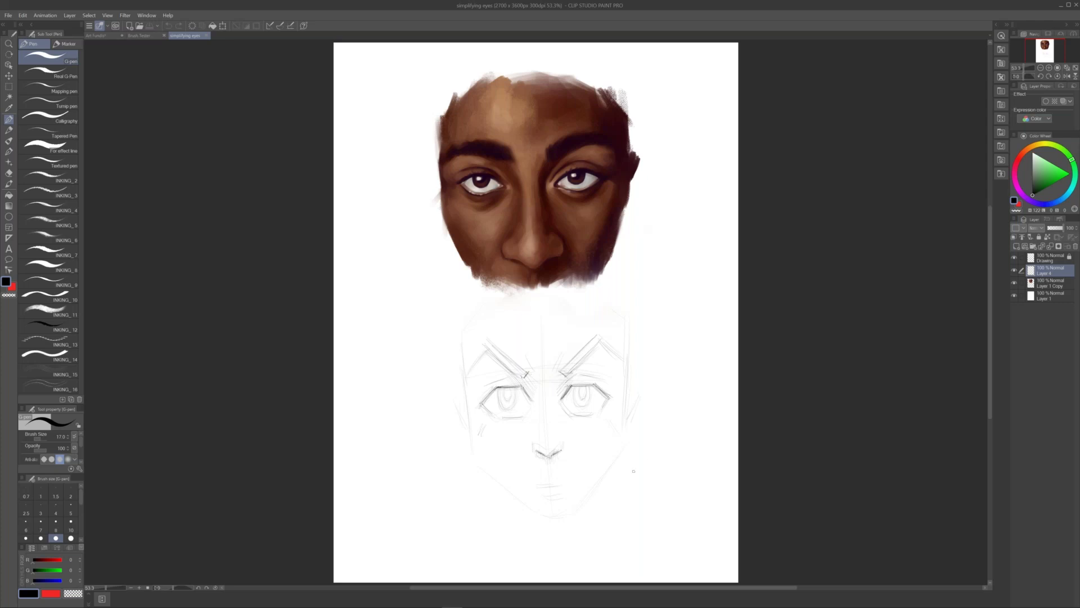
{"action": "key", "text": "b"}
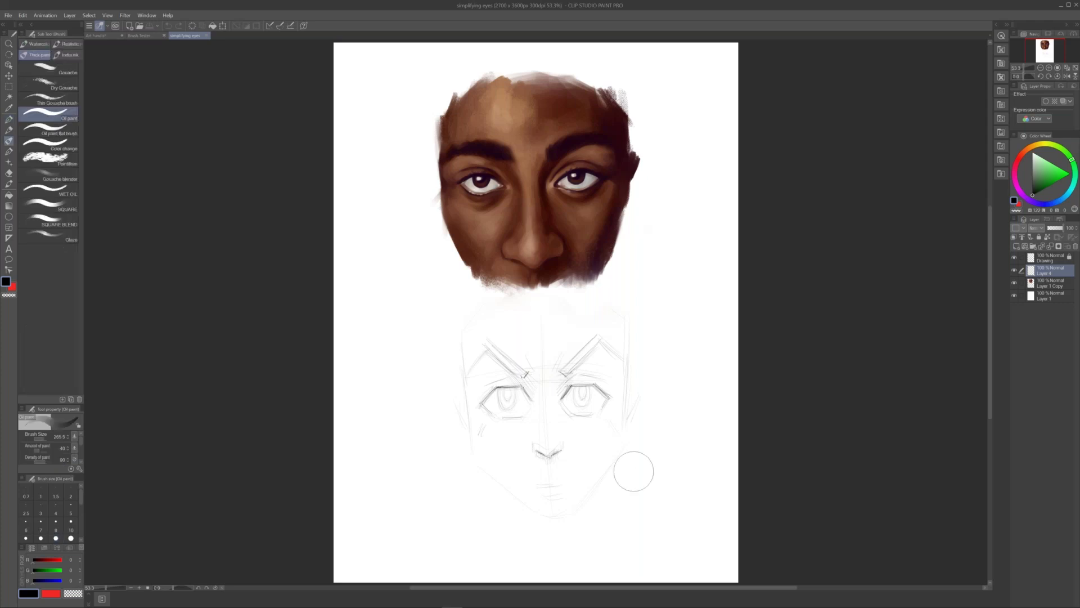
{"action": "left_click", "coordinate": [37, 43]}
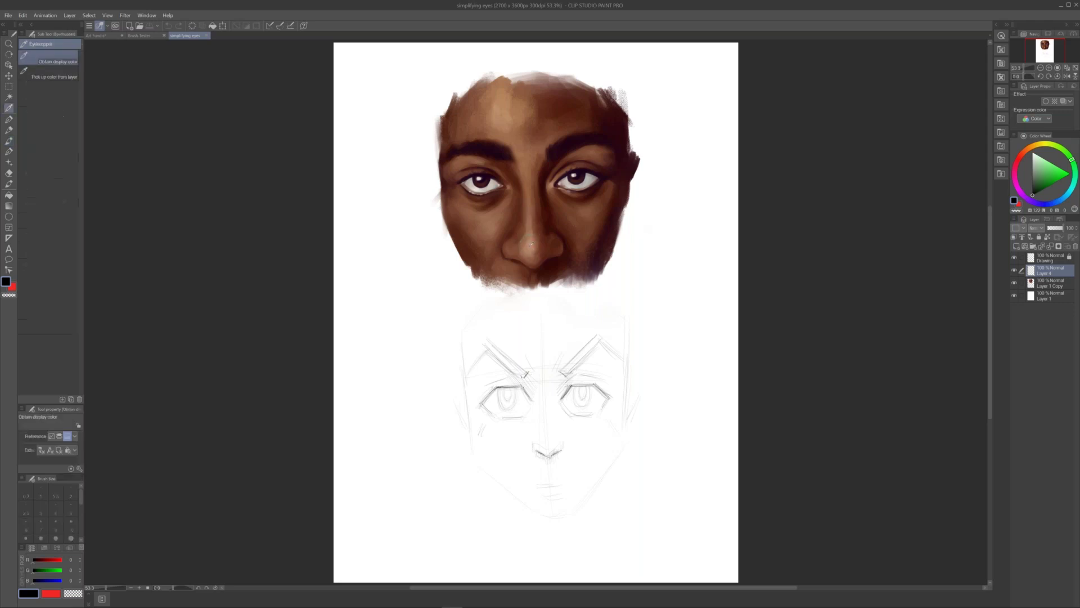
{"action": "left_click", "coordinate": [543, 258], "text": "alt"}
{"action": "left_click", "coordinate": [487, 243]}
{"action": "key", "text": "b"}
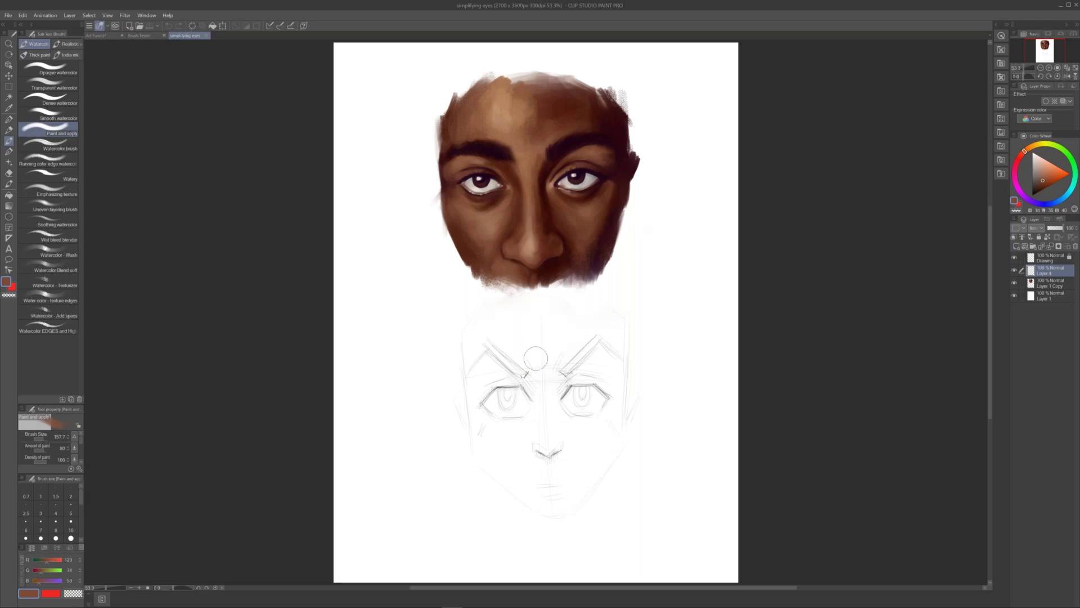
Paint a soft brown base over the sketched face, leaving the eyes white and building up the forehead, nose and chin
{"action": "left_click", "coordinate": [534, 378]}
{"action": "mouse_move", "coordinate": [535, 377]}
{"action": "left_mouse_down"}
{"action": "mouse_move", "coordinate": [558, 400]}
{"action": "mouse_move", "coordinate": [550, 373]}
{"action": "mouse_move", "coordinate": [545, 403]}
{"action": "mouse_move", "coordinate": [548, 385]}
{"action": "mouse_move", "coordinate": [514, 332]}
{"action": "mouse_move", "coordinate": [495, 349]}
{"action": "mouse_move", "coordinate": [478, 328]}
{"action": "mouse_move", "coordinate": [478, 365]}
{"action": "mouse_move", "coordinate": [501, 370]}
{"action": "mouse_move", "coordinate": [475, 398]}
{"action": "mouse_move", "coordinate": [472, 367]}
{"action": "mouse_move", "coordinate": [475, 391]}
{"action": "mouse_move", "coordinate": [522, 372]}
{"action": "mouse_move", "coordinate": [501, 335]}
{"action": "mouse_move", "coordinate": [544, 305]}
{"action": "mouse_move", "coordinate": [498, 322]}
{"action": "mouse_move", "coordinate": [542, 320]}
{"action": "mouse_move", "coordinate": [535, 363]}
{"action": "mouse_move", "coordinate": [554, 339]}
{"action": "mouse_move", "coordinate": [555, 386]}
{"action": "mouse_move", "coordinate": [541, 400]}
{"action": "mouse_move", "coordinate": [513, 349]}
{"action": "mouse_move", "coordinate": [571, 366]}
{"action": "mouse_move", "coordinate": [554, 392]}
{"action": "mouse_move", "coordinate": [588, 369]}
{"action": "mouse_move", "coordinate": [573, 345]}
{"action": "mouse_move", "coordinate": [540, 329]}
{"action": "mouse_move", "coordinate": [579, 357]}
{"action": "mouse_move", "coordinate": [604, 346]}
{"action": "mouse_move", "coordinate": [587, 318]}
{"action": "mouse_move", "coordinate": [598, 319]}
{"action": "mouse_move", "coordinate": [612, 359]}
{"action": "mouse_move", "coordinate": [605, 377]}
{"action": "mouse_move", "coordinate": [608, 353]}
{"action": "mouse_move", "coordinate": [572, 364]}
{"action": "mouse_move", "coordinate": [569, 353]}
{"action": "mouse_move", "coordinate": [553, 371]}
{"action": "mouse_move", "coordinate": [496, 371]}
{"action": "mouse_move", "coordinate": [512, 376]}
{"action": "mouse_move", "coordinate": [475, 397]}
{"action": "mouse_move", "coordinate": [479, 389]}
{"action": "mouse_move", "coordinate": [495, 429]}
{"action": "mouse_move", "coordinate": [476, 410]}
{"action": "mouse_move", "coordinate": [478, 423]}
{"action": "mouse_move", "coordinate": [495, 432]}
{"action": "mouse_move", "coordinate": [550, 412]}
{"action": "mouse_move", "coordinate": [543, 453]}
{"action": "mouse_move", "coordinate": [523, 441]}
{"action": "mouse_move", "coordinate": [520, 462]}
{"action": "mouse_move", "coordinate": [479, 433]}
{"action": "mouse_move", "coordinate": [539, 473]}
{"action": "mouse_move", "coordinate": [503, 444]}
{"action": "mouse_move", "coordinate": [534, 475]}
{"action": "mouse_move", "coordinate": [520, 495]}
{"action": "mouse_move", "coordinate": [536, 460]}
{"action": "mouse_move", "coordinate": [554, 484]}
{"action": "mouse_move", "coordinate": [556, 421]}
{"action": "mouse_move", "coordinate": [602, 419]}
{"action": "mouse_move", "coordinate": [616, 388]}
{"action": "mouse_move", "coordinate": [571, 495]}
{"action": "mouse_move", "coordinate": [526, 492]}
{"action": "mouse_move", "coordinate": [486, 455]}
{"action": "mouse_move", "coordinate": [501, 485]}
{"action": "left_mouse_up"}
{"action": "mouse_move", "coordinate": [526, 355]}
{"action": "left_mouse_down"}
{"action": "mouse_move", "coordinate": [545, 379]}
{"action": "mouse_move", "coordinate": [542, 421]}
{"action": "mouse_move", "coordinate": [546, 355]}
{"action": "mouse_move", "coordinate": [558, 338]}
{"action": "mouse_move", "coordinate": [507, 313]}
{"action": "mouse_move", "coordinate": [476, 336]}
{"action": "mouse_move", "coordinate": [482, 361]}
{"action": "mouse_move", "coordinate": [472, 362]}
{"action": "mouse_move", "coordinate": [504, 356]}
{"action": "mouse_move", "coordinate": [489, 372]}
{"action": "mouse_move", "coordinate": [513, 371]}
{"action": "left_mouse_up"}
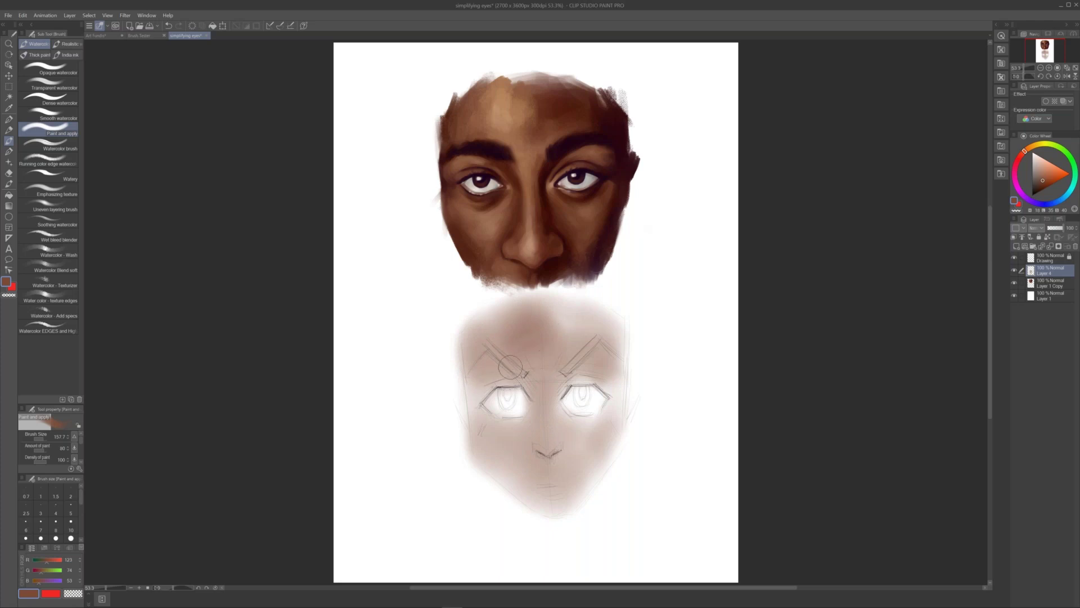
{"action": "mouse_move", "coordinate": [534, 375]}
{"action": "left_mouse_down"}
{"action": "mouse_move", "coordinate": [546, 397]}
{"action": "mouse_move", "coordinate": [554, 355]}
{"action": "mouse_move", "coordinate": [495, 323]}
{"action": "mouse_move", "coordinate": [491, 342]}
{"action": "mouse_move", "coordinate": [545, 371]}
{"action": "mouse_move", "coordinate": [574, 342]}
{"action": "mouse_move", "coordinate": [550, 377]}
{"action": "mouse_move", "coordinate": [543, 421]}
{"action": "mouse_move", "coordinate": [543, 389]}
{"action": "mouse_move", "coordinate": [548, 457]}
{"action": "mouse_move", "coordinate": [532, 457]}
{"action": "mouse_move", "coordinate": [535, 421]}
{"action": "mouse_move", "coordinate": [526, 430]}
{"action": "mouse_move", "coordinate": [592, 435]}
{"action": "mouse_move", "coordinate": [567, 422]}
{"action": "mouse_move", "coordinate": [584, 435]}
{"action": "mouse_move", "coordinate": [495, 454]}
{"action": "mouse_move", "coordinate": [500, 444]}
{"action": "mouse_move", "coordinate": [518, 473]}
{"action": "mouse_move", "coordinate": [509, 447]}
{"action": "mouse_move", "coordinate": [561, 477]}
{"action": "mouse_move", "coordinate": [573, 457]}
{"action": "mouse_move", "coordinate": [561, 431]}
{"action": "mouse_move", "coordinate": [590, 445]}
{"action": "mouse_move", "coordinate": [551, 418]}
{"action": "mouse_move", "coordinate": [578, 440]}
{"action": "mouse_move", "coordinate": [574, 468]}
{"action": "mouse_move", "coordinate": [589, 448]}
{"action": "mouse_move", "coordinate": [554, 501]}
{"action": "mouse_move", "coordinate": [607, 468]}
{"action": "mouse_move", "coordinate": [597, 463]}
{"action": "mouse_move", "coordinate": [630, 469]}
{"action": "mouse_move", "coordinate": [599, 456]}
{"action": "mouse_move", "coordinate": [602, 442]}
{"action": "mouse_move", "coordinate": [569, 485]}
{"action": "mouse_move", "coordinate": [541, 452]}
{"action": "mouse_move", "coordinate": [534, 467]}
{"action": "mouse_move", "coordinate": [483, 457]}
{"action": "mouse_move", "coordinate": [547, 503]}
{"action": "mouse_move", "coordinate": [536, 479]}
{"action": "mouse_move", "coordinate": [554, 508]}
{"action": "mouse_move", "coordinate": [557, 485]}
{"action": "left_mouse_up"}
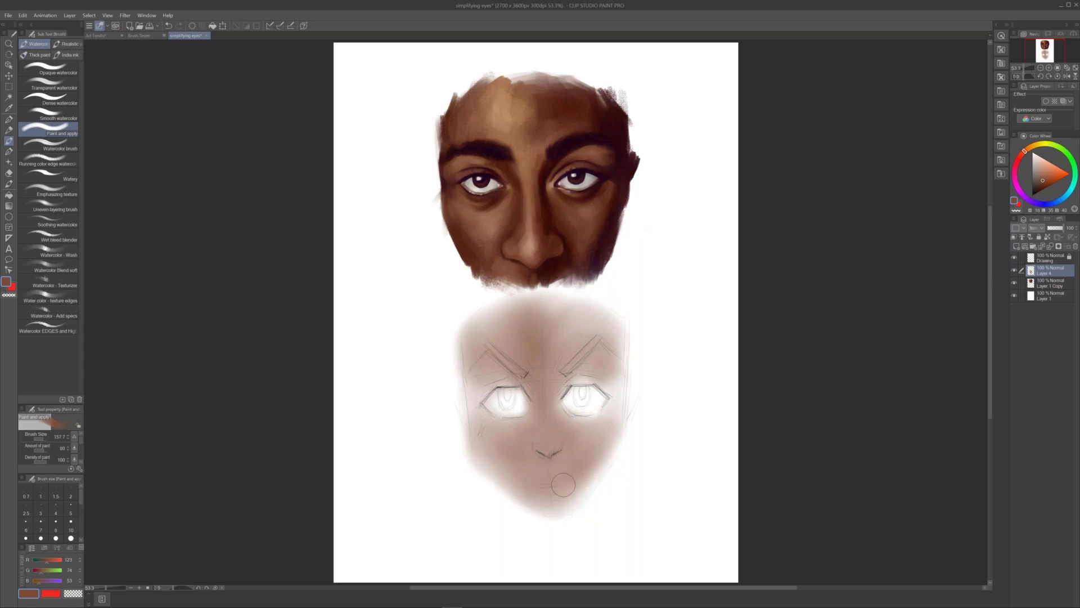
{"action": "mouse_move", "coordinate": [515, 334]}
{"action": "left_mouse_down"}
{"action": "mouse_move", "coordinate": [475, 398]}
{"action": "mouse_move", "coordinate": [479, 419]}
{"action": "mouse_move", "coordinate": [522, 446]}
{"action": "mouse_move", "coordinate": [534, 427]}
{"action": "mouse_move", "coordinate": [621, 394]}
{"action": "mouse_move", "coordinate": [579, 373]}
{"action": "mouse_move", "coordinate": [541, 410]}
{"action": "mouse_move", "coordinate": [524, 457]}
{"action": "mouse_move", "coordinate": [549, 470]}
{"action": "mouse_move", "coordinate": [533, 486]}
{"action": "mouse_move", "coordinate": [509, 481]}
{"action": "mouse_move", "coordinate": [568, 487]}
{"action": "mouse_move", "coordinate": [615, 448]}
{"action": "mouse_move", "coordinate": [556, 498]}
{"action": "mouse_move", "coordinate": [583, 471]}
{"action": "mouse_move", "coordinate": [544, 437]}
{"action": "mouse_move", "coordinate": [551, 478]}
{"action": "mouse_move", "coordinate": [569, 485]}
{"action": "left_mouse_up"}
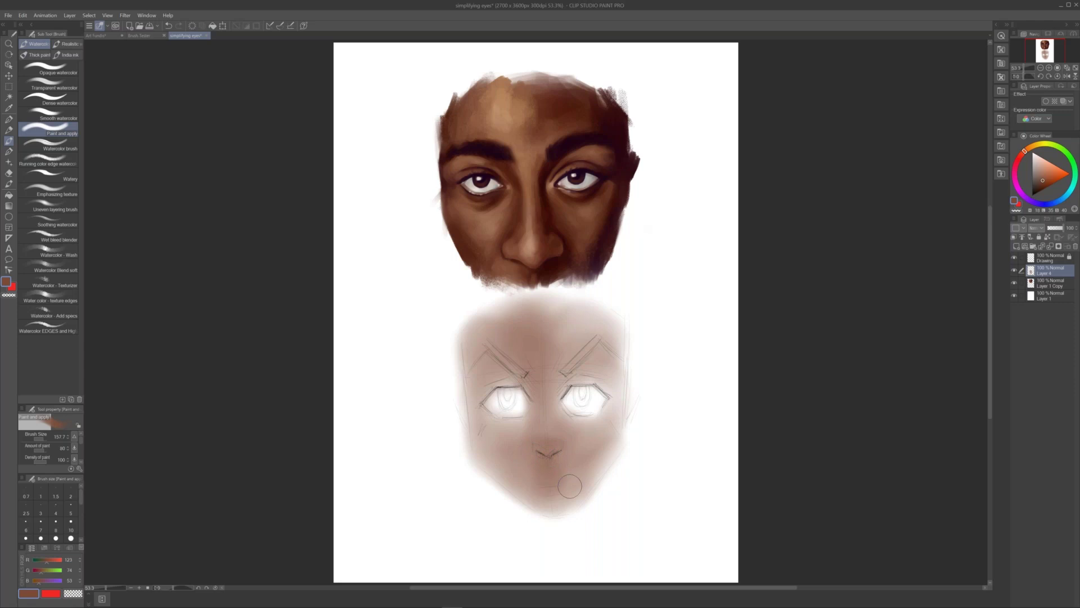
Sample a skin tone from the painted nose, shade the sketched nose bridge at brush size 70, and paint the side of the face beside the eye
{"action": "left_click", "coordinate": [532, 243], "text": "alt"}
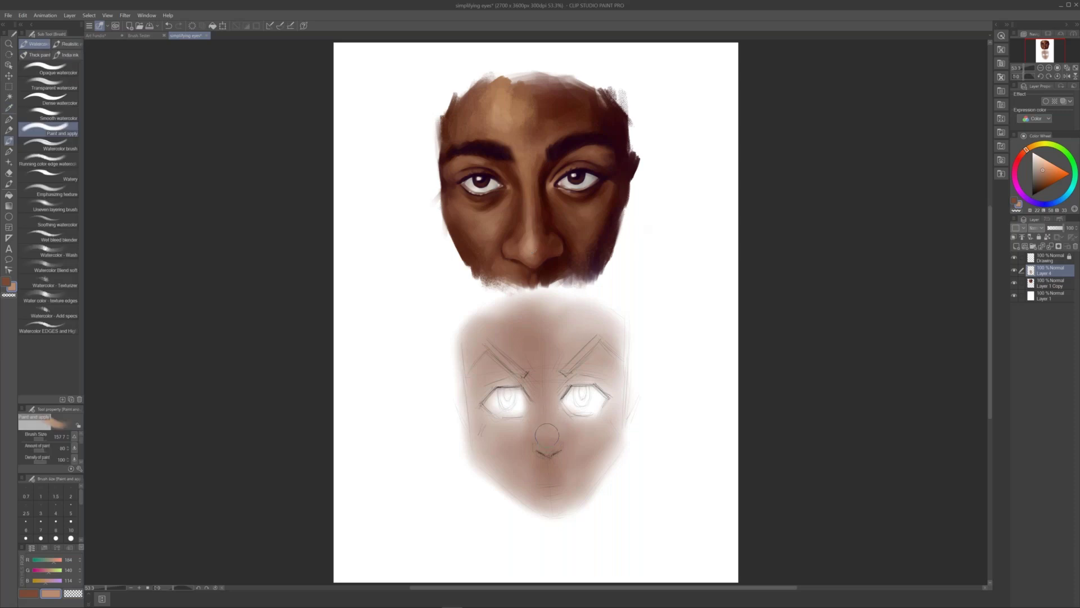
{"action": "key", "text": "bracketleft"}
{"action": "key", "text": "bracketleft"}
{"action": "key", "text": "bracketleft"}
{"action": "key", "text": "bracketleft"}
{"action": "key", "text": "bracketleft"}
{"action": "mouse_move", "coordinate": [546, 419]}
{"action": "left_mouse_down"}
{"action": "mouse_move", "coordinate": [545, 439]}
{"action": "mouse_move", "coordinate": [545, 428]}
{"action": "left_mouse_up"}
{"action": "left_click_drag", "start_coordinate": [545, 426], "coordinate": [544, 409]}
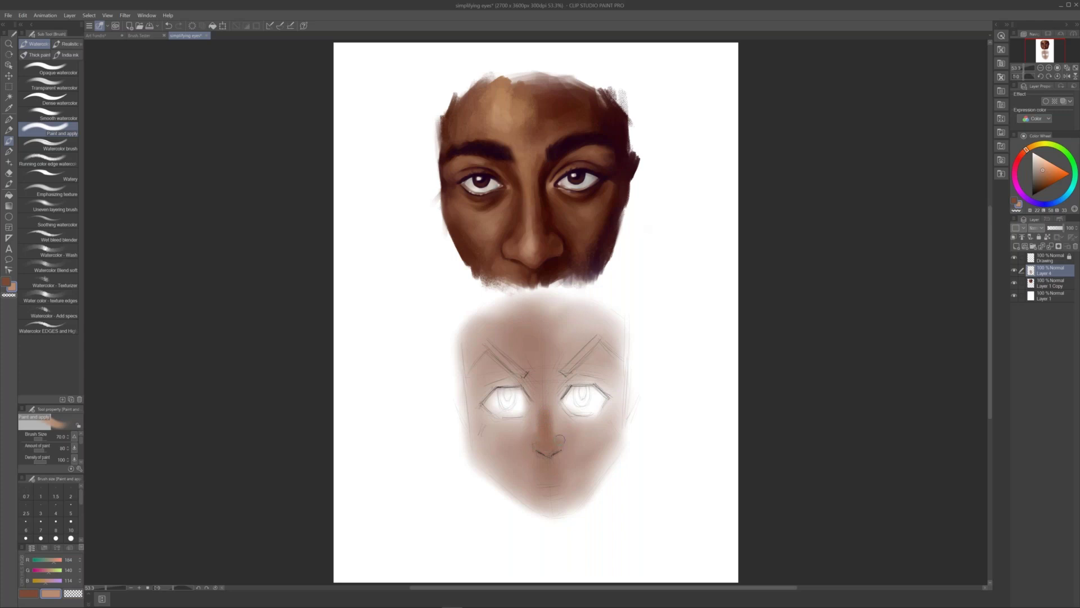
{"action": "left_click_drag", "start_coordinate": [544, 388], "coordinate": [545, 408]}
{"action": "mouse_move", "coordinate": [471, 388]}
{"action": "left_mouse_down"}
{"action": "mouse_move", "coordinate": [462, 371]}
{"action": "mouse_move", "coordinate": [467, 416]}
{"action": "left_mouse_up"}
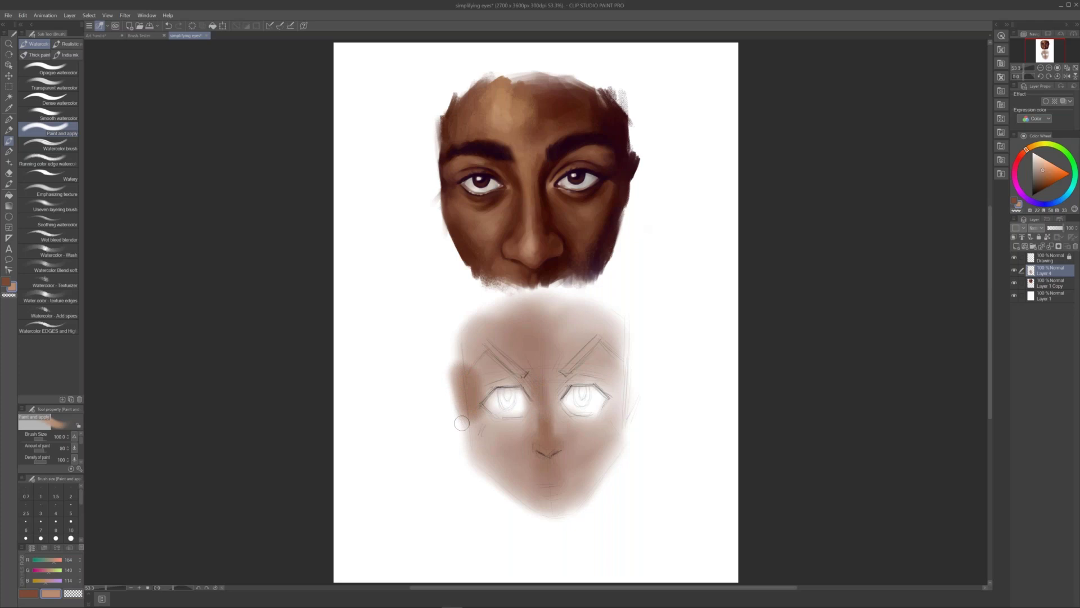
Choose the SQUARE thick paint brush and a dark brown, and paint a vertical block along the side of the sketched face
{"action": "left_click", "coordinate": [37, 55]}
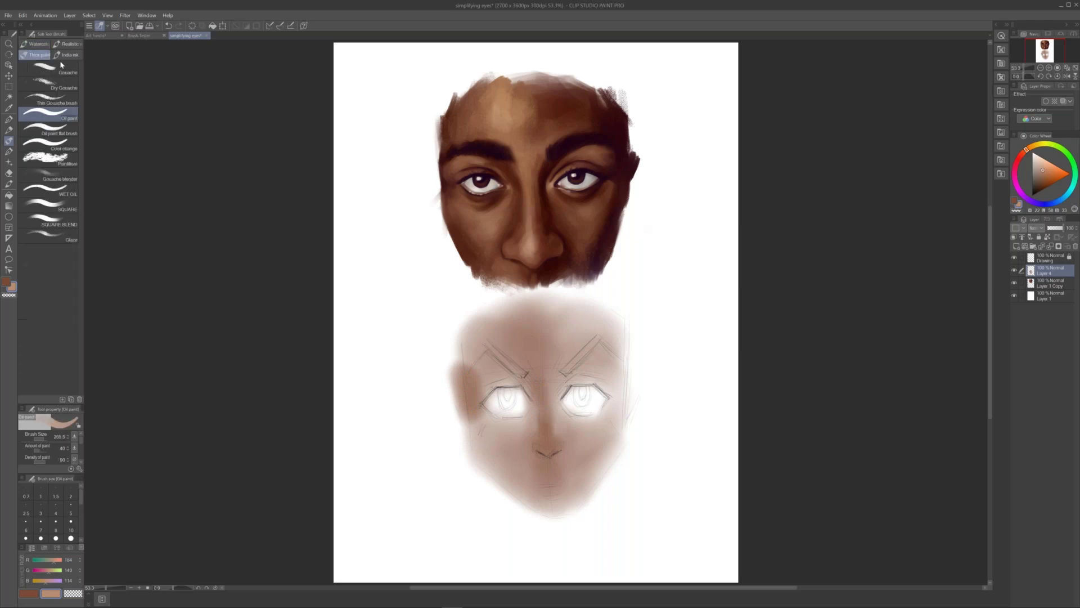
{"action": "left_click", "coordinate": [77, 207]}
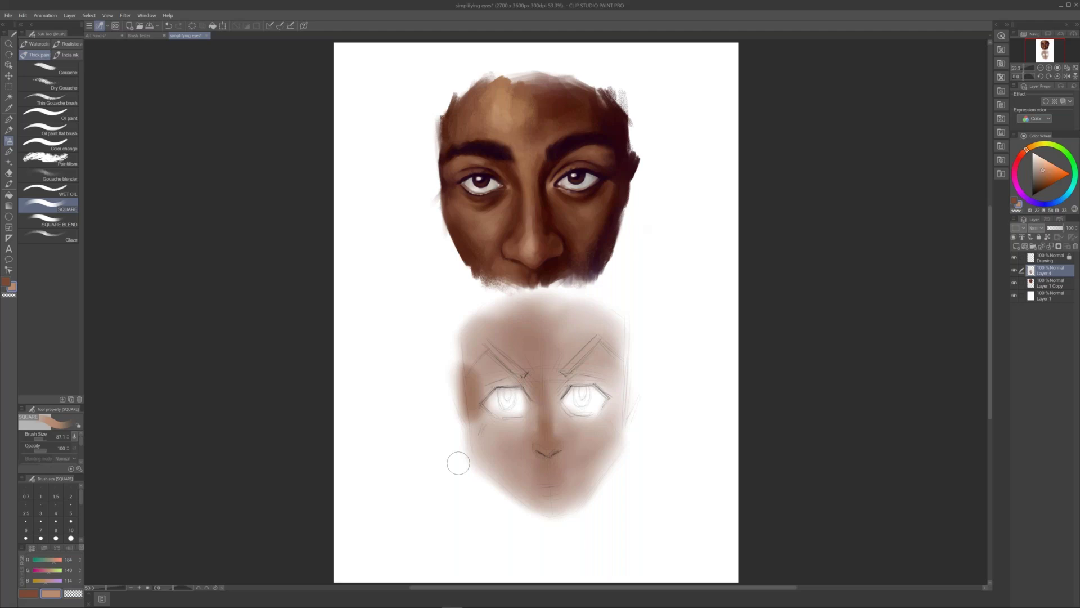
{"action": "left_click", "coordinate": [1044, 188]}
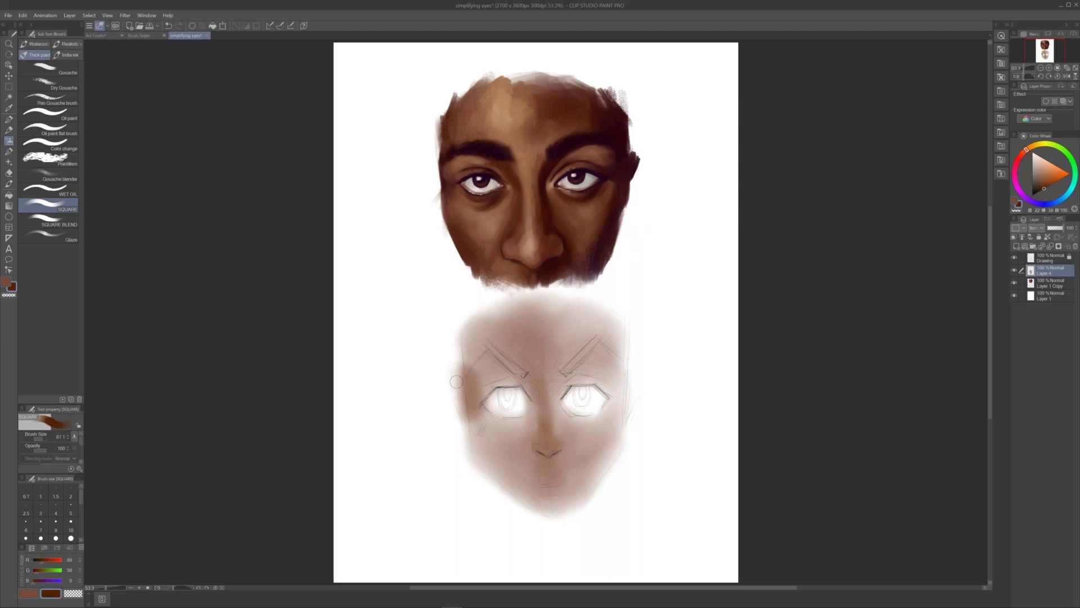
{"action": "mouse_move", "coordinate": [454, 355]}
{"action": "left_mouse_down"}
{"action": "mouse_move", "coordinate": [462, 422]}
{"action": "mouse_move", "coordinate": [454, 338]}
{"action": "mouse_move", "coordinate": [465, 308]}
{"action": "mouse_move", "coordinate": [442, 366]}
{"action": "mouse_move", "coordinate": [444, 397]}
{"action": "mouse_move", "coordinate": [448, 338]}
{"action": "mouse_move", "coordinate": [464, 411]}
{"action": "mouse_move", "coordinate": [456, 363]}
{"action": "mouse_move", "coordinate": [457, 456]}
{"action": "left_mouse_up"}
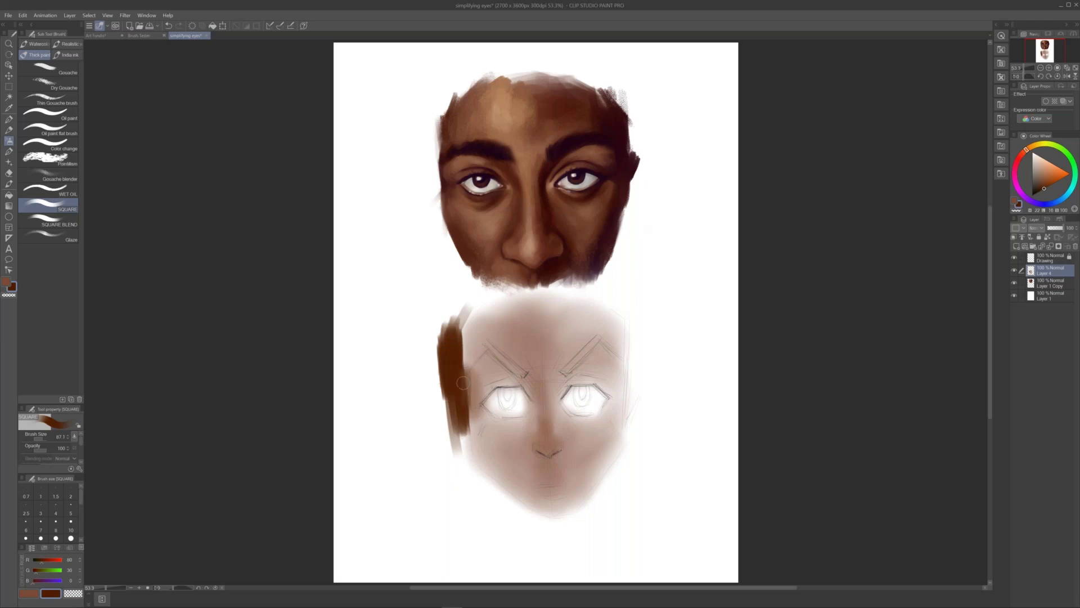
Shade the inner eye corners and under the nose in dark brown, and fill both eyebrows at brush size 80
{"action": "mouse_move", "coordinate": [522, 376]}
{"action": "left_mouse_down"}
{"action": "mouse_move", "coordinate": [532, 397]}
{"action": "mouse_move", "coordinate": [576, 369]}
{"action": "mouse_move", "coordinate": [556, 394]}
{"action": "mouse_move", "coordinate": [580, 369]}
{"action": "mouse_move", "coordinate": [556, 396]}
{"action": "left_mouse_up"}
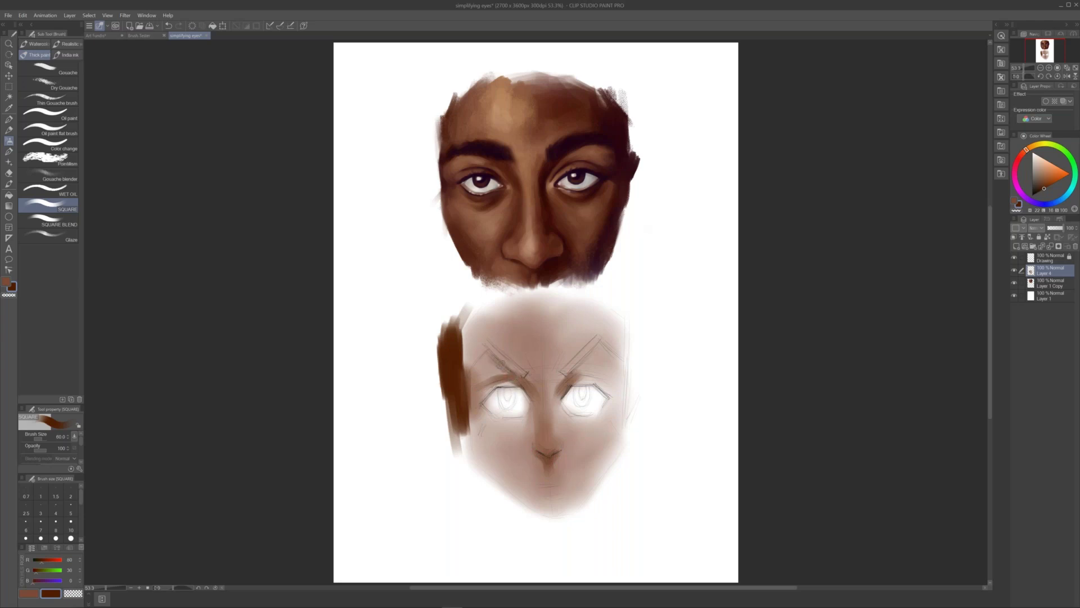
{"action": "key", "text": "bracketleft"}
{"action": "left_click_drag", "start_coordinate": [488, 352], "coordinate": [525, 376]}
{"action": "left_click_drag", "start_coordinate": [588, 356], "coordinate": [560, 380]}
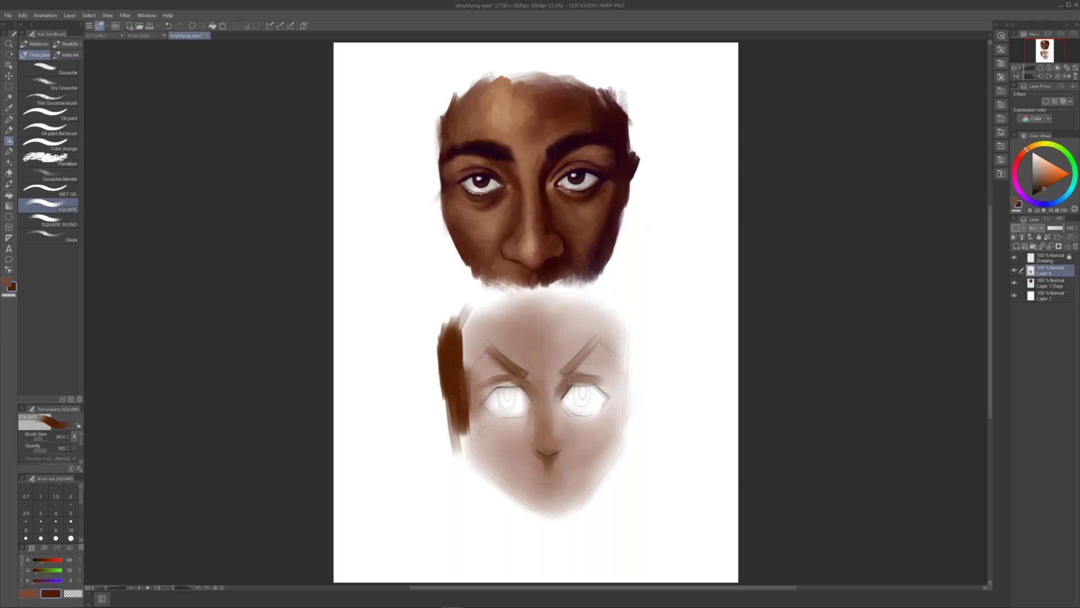
Shade the upper eyelids and under both eyes, and darken the area from the brow to the temple at brush size 120
{"action": "left_click_drag", "start_coordinate": [606, 389], "coordinate": [560, 380]}
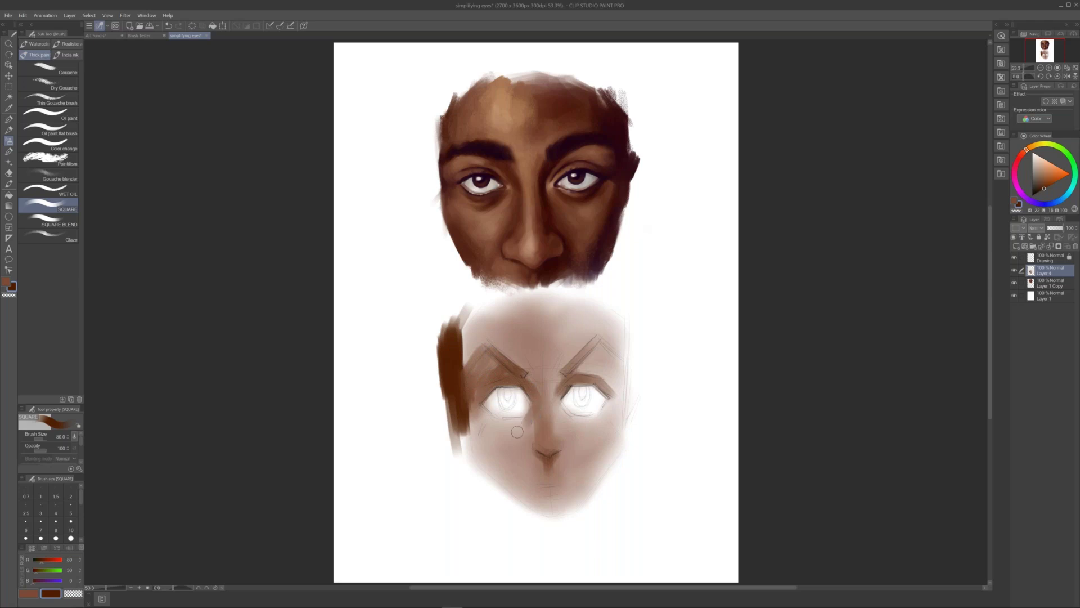
{"action": "mouse_move", "coordinate": [513, 426]}
{"action": "left_mouse_down"}
{"action": "mouse_move", "coordinate": [529, 422]}
{"action": "mouse_move", "coordinate": [504, 439]}
{"action": "mouse_move", "coordinate": [526, 417]}
{"action": "mouse_move", "coordinate": [567, 416]}
{"action": "mouse_move", "coordinate": [558, 406]}
{"action": "mouse_move", "coordinate": [568, 422]}
{"action": "mouse_move", "coordinate": [617, 428]}
{"action": "mouse_move", "coordinate": [563, 402]}
{"action": "mouse_move", "coordinate": [571, 447]}
{"action": "left_mouse_up"}
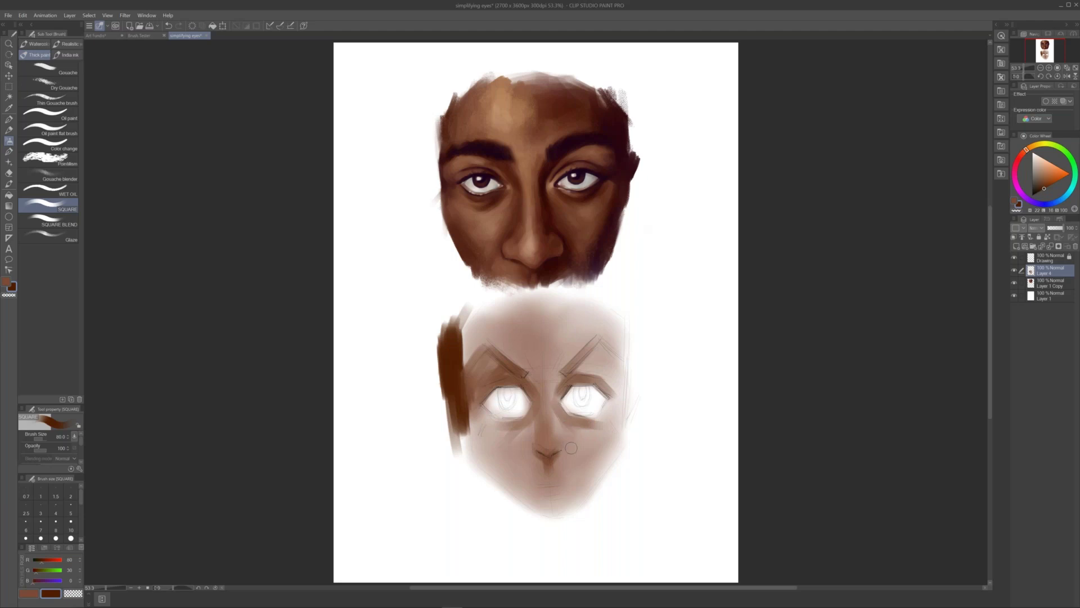
{"action": "key", "text": "bracketright"}
{"action": "key", "text": "bracketright"}
{"action": "mouse_move", "coordinate": [617, 390]}
{"action": "left_mouse_down"}
{"action": "mouse_move", "coordinate": [624, 371]}
{"action": "mouse_move", "coordinate": [619, 385]}
{"action": "mouse_move", "coordinate": [609, 361]}
{"action": "mouse_move", "coordinate": [583, 366]}
{"action": "mouse_move", "coordinate": [594, 372]}
{"action": "mouse_move", "coordinate": [596, 348]}
{"action": "mouse_move", "coordinate": [574, 360]}
{"action": "mouse_move", "coordinate": [607, 351]}
{"action": "mouse_move", "coordinate": [638, 391]}
{"action": "left_mouse_up"}
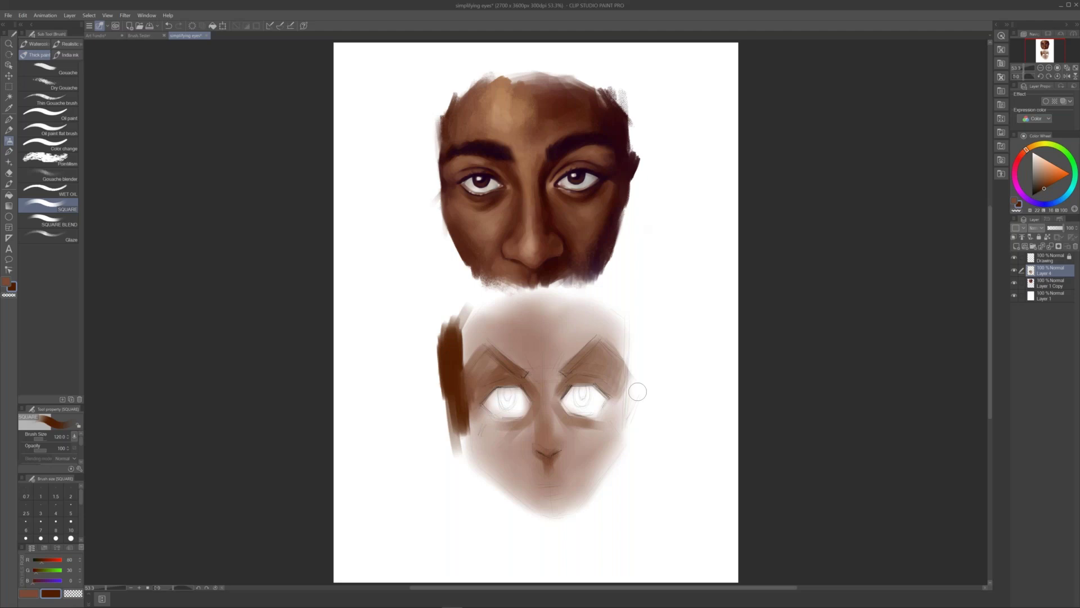
Darken the left forehead and temple, the areas beside the nose, and the mouth area with brown, enlarging the brush to about 190
{"action": "mouse_move", "coordinate": [483, 318]}
{"action": "left_mouse_down"}
{"action": "mouse_move", "coordinate": [482, 342]}
{"action": "mouse_move", "coordinate": [471, 321]}
{"action": "mouse_move", "coordinate": [522, 333]}
{"action": "mouse_move", "coordinate": [497, 317]}
{"action": "mouse_move", "coordinate": [503, 358]}
{"action": "mouse_move", "coordinate": [554, 393]}
{"action": "mouse_move", "coordinate": [539, 391]}
{"action": "mouse_move", "coordinate": [531, 378]}
{"action": "mouse_move", "coordinate": [557, 376]}
{"action": "mouse_move", "coordinate": [547, 414]}
{"action": "mouse_move", "coordinate": [541, 382]}
{"action": "mouse_move", "coordinate": [555, 453]}
{"action": "mouse_move", "coordinate": [554, 426]}
{"action": "mouse_move", "coordinate": [554, 456]}
{"action": "mouse_move", "coordinate": [536, 455]}
{"action": "mouse_move", "coordinate": [557, 496]}
{"action": "left_mouse_up"}
{"action": "mouse_move", "coordinate": [528, 445]}
{"action": "left_mouse_down"}
{"action": "mouse_move", "coordinate": [535, 411]}
{"action": "mouse_move", "coordinate": [515, 442]}
{"action": "mouse_move", "coordinate": [505, 434]}
{"action": "mouse_move", "coordinate": [566, 420]}
{"action": "mouse_move", "coordinate": [575, 436]}
{"action": "mouse_move", "coordinate": [619, 415]}
{"action": "left_mouse_up"}
{"action": "key", "text": "bracketright"}
{"action": "key", "text": "bracketright"}
{"action": "mouse_move", "coordinate": [534, 346]}
{"action": "left_mouse_down"}
{"action": "mouse_move", "coordinate": [494, 316]}
{"action": "mouse_move", "coordinate": [498, 323]}
{"action": "mouse_move", "coordinate": [480, 323]}
{"action": "mouse_move", "coordinate": [473, 337]}
{"action": "mouse_move", "coordinate": [465, 322]}
{"action": "mouse_move", "coordinate": [470, 356]}
{"action": "mouse_move", "coordinate": [483, 345]}
{"action": "mouse_move", "coordinate": [477, 323]}
{"action": "mouse_move", "coordinate": [488, 349]}
{"action": "mouse_move", "coordinate": [505, 342]}
{"action": "mouse_move", "coordinate": [526, 358]}
{"action": "mouse_move", "coordinate": [494, 325]}
{"action": "mouse_move", "coordinate": [526, 373]}
{"action": "mouse_move", "coordinate": [486, 358]}
{"action": "mouse_move", "coordinate": [474, 385]}
{"action": "mouse_move", "coordinate": [500, 363]}
{"action": "mouse_move", "coordinate": [472, 366]}
{"action": "mouse_move", "coordinate": [472, 416]}
{"action": "left_mouse_up"}
{"action": "mouse_move", "coordinate": [534, 371]}
{"action": "left_mouse_down"}
{"action": "mouse_move", "coordinate": [558, 356]}
{"action": "mouse_move", "coordinate": [536, 383]}
{"action": "mouse_move", "coordinate": [558, 358]}
{"action": "mouse_move", "coordinate": [545, 394]}
{"action": "mouse_move", "coordinate": [537, 363]}
{"action": "mouse_move", "coordinate": [558, 372]}
{"action": "mouse_move", "coordinate": [536, 400]}
{"action": "left_mouse_up"}
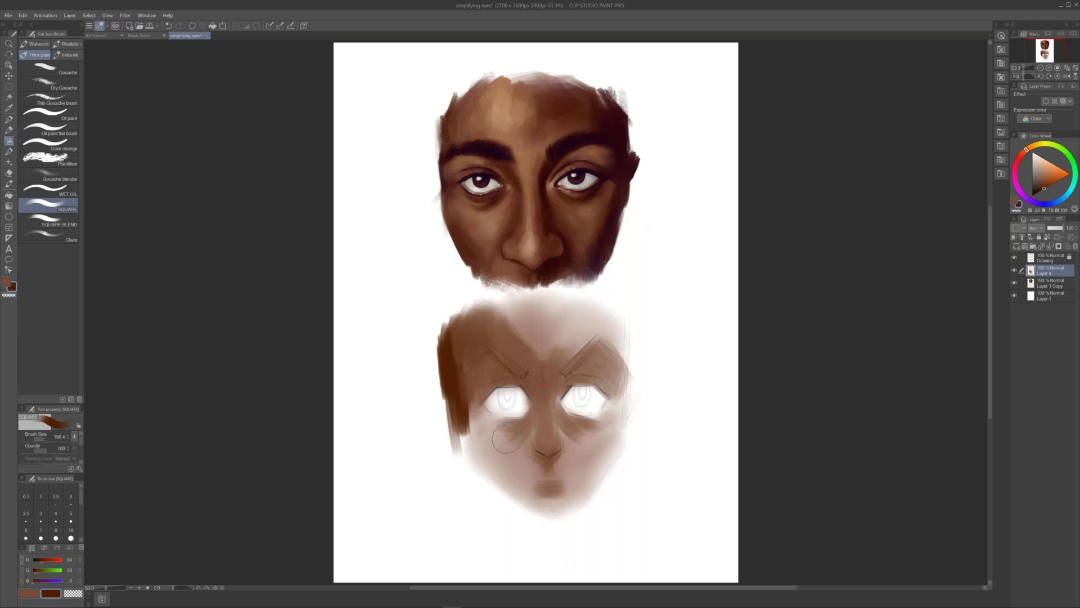
Shade both sides of the mouth, the chin and both jawlines of the sketched face in brown
{"action": "mouse_move", "coordinate": [518, 444]}
{"action": "left_mouse_down"}
{"action": "mouse_move", "coordinate": [553, 472]}
{"action": "mouse_move", "coordinate": [563, 463]}
{"action": "mouse_move", "coordinate": [555, 475]}
{"action": "mouse_move", "coordinate": [569, 446]}
{"action": "left_mouse_up"}
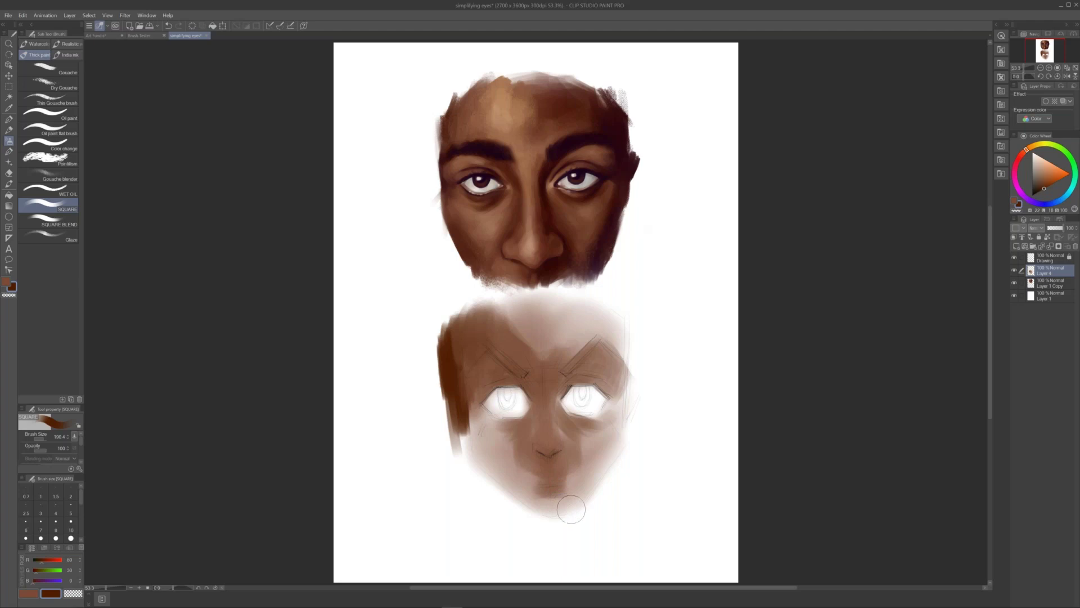
{"action": "mouse_move", "coordinate": [567, 463]}
{"action": "left_mouse_down"}
{"action": "mouse_move", "coordinate": [569, 480]}
{"action": "mouse_move", "coordinate": [554, 470]}
{"action": "mouse_move", "coordinate": [557, 495]}
{"action": "left_mouse_up"}
{"action": "mouse_move", "coordinate": [596, 453]}
{"action": "left_mouse_down"}
{"action": "mouse_move", "coordinate": [569, 494]}
{"action": "mouse_move", "coordinate": [588, 473]}
{"action": "mouse_move", "coordinate": [578, 485]}
{"action": "mouse_move", "coordinate": [574, 465]}
{"action": "mouse_move", "coordinate": [582, 483]}
{"action": "mouse_move", "coordinate": [569, 490]}
{"action": "mouse_move", "coordinate": [592, 468]}
{"action": "mouse_move", "coordinate": [553, 488]}
{"action": "left_mouse_up"}
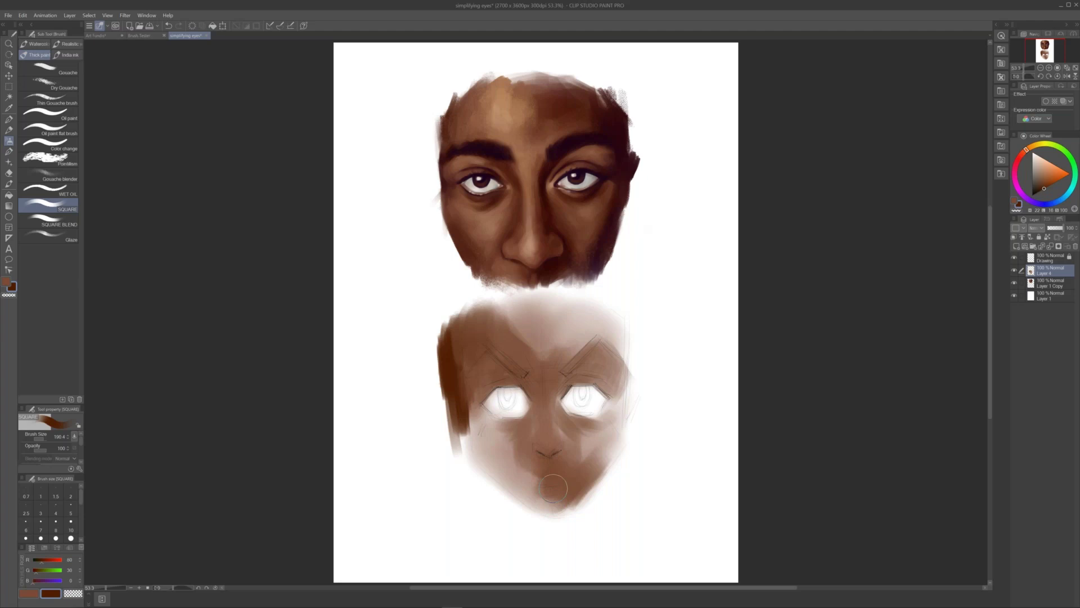
{"action": "mouse_move", "coordinate": [553, 488]}
{"action": "left_mouse_down"}
{"action": "mouse_move", "coordinate": [473, 442]}
{"action": "mouse_move", "coordinate": [475, 427]}
{"action": "mouse_move", "coordinate": [478, 450]}
{"action": "mouse_move", "coordinate": [500, 467]}
{"action": "left_mouse_up"}
{"action": "key", "text": "bracketleft"}
{"action": "key", "text": "bracketleft"}
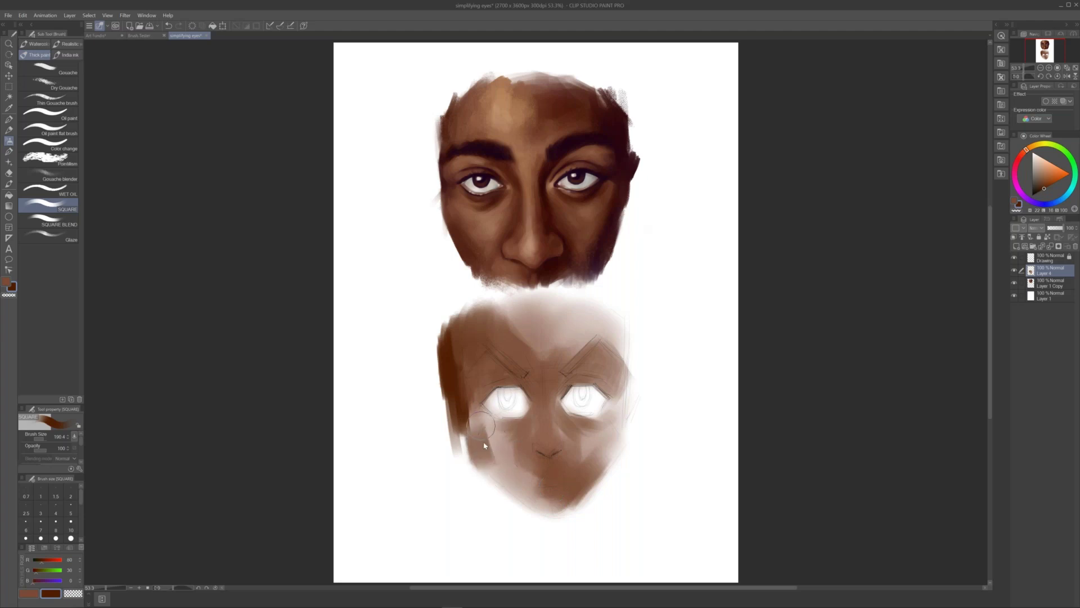
{"action": "mouse_move", "coordinate": [482, 437]}
{"action": "left_mouse_down"}
{"action": "mouse_move", "coordinate": [473, 433]}
{"action": "mouse_move", "coordinate": [470, 446]}
{"action": "mouse_move", "coordinate": [500, 478]}
{"action": "left_mouse_up"}
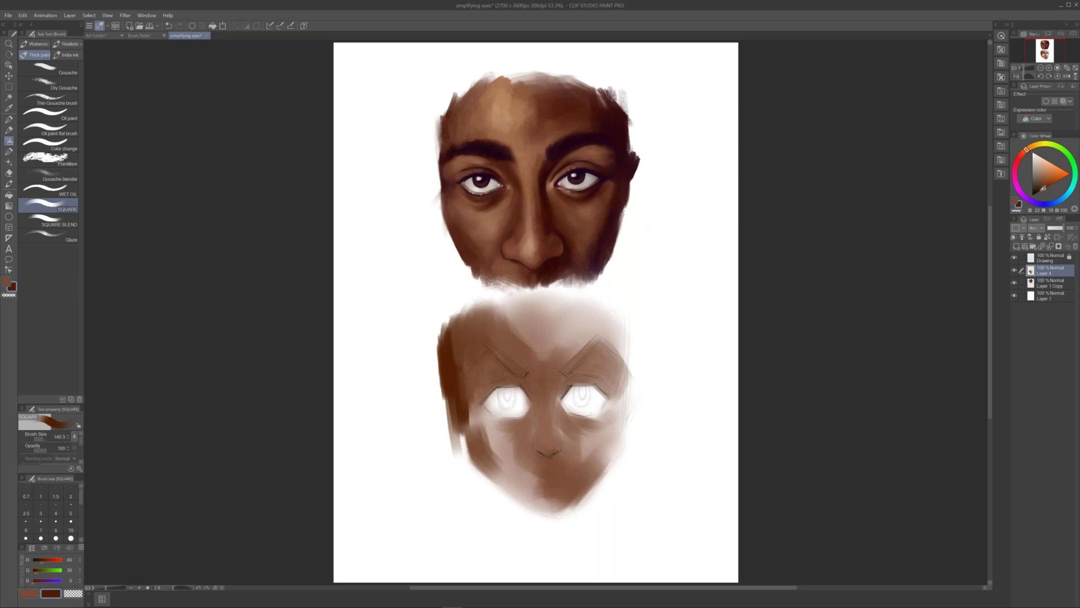
Choose a very dark brown, reduce the brush to size 20, and paint the pupils and upper eyelid lines of both eyes
{"action": "left_click", "coordinate": [1037, 193]}
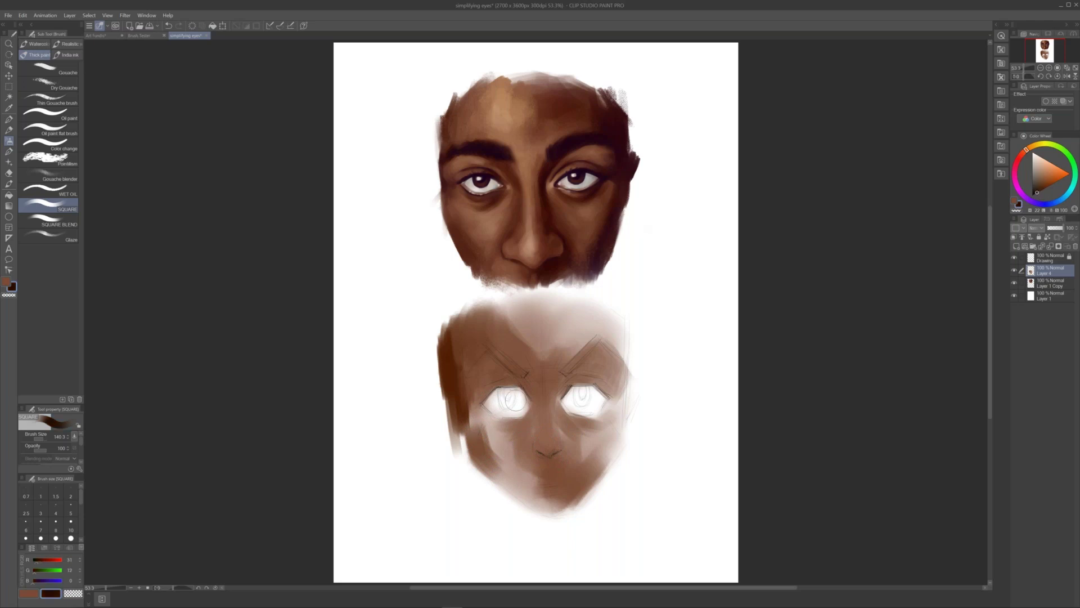
{"action": "key", "text": "bracketleft"}
{"action": "key", "text": "bracketleft"}
{"action": "key", "text": "bracketleft"}
{"action": "key", "text": "bracketleft"}
{"action": "key", "text": "bracketleft"}
{"action": "key", "text": "bracketleft"}
{"action": "key", "text": "bracketleft"}
{"action": "left_click_drag", "start_coordinate": [506, 392], "coordinate": [508, 396]}
{"action": "left_click_drag", "start_coordinate": [506, 390], "coordinate": [507, 395]}
{"action": "key", "text": "bracketright"}
{"action": "left_click_drag", "start_coordinate": [489, 392], "coordinate": [504, 384]}
{"action": "left_click_drag", "start_coordinate": [499, 387], "coordinate": [515, 386]}
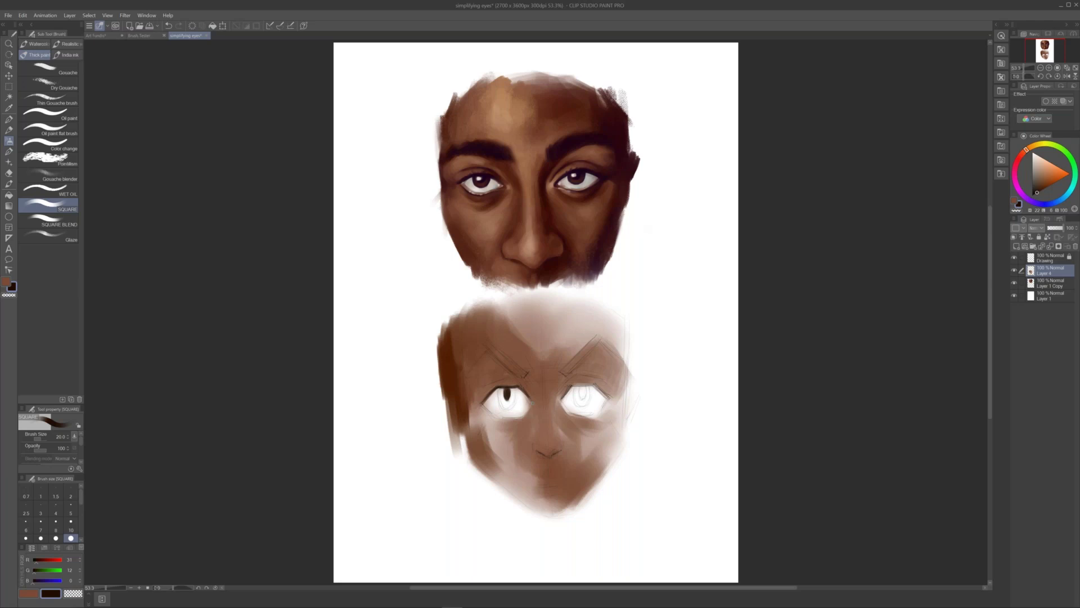
{"action": "mouse_move", "coordinate": [561, 397]}
{"action": "left_mouse_down"}
{"action": "mouse_move", "coordinate": [587, 384]}
{"action": "mouse_move", "coordinate": [605, 395]}
{"action": "left_mouse_up"}
{"action": "left_click_drag", "start_coordinate": [581, 386], "coordinate": [583, 398]}
Sample a dark reddish brown from the reference portrait's left eye and paint the irises of both stylized eyes around the pupils
{"action": "left_click", "coordinate": [489, 180], "text": "alt"}
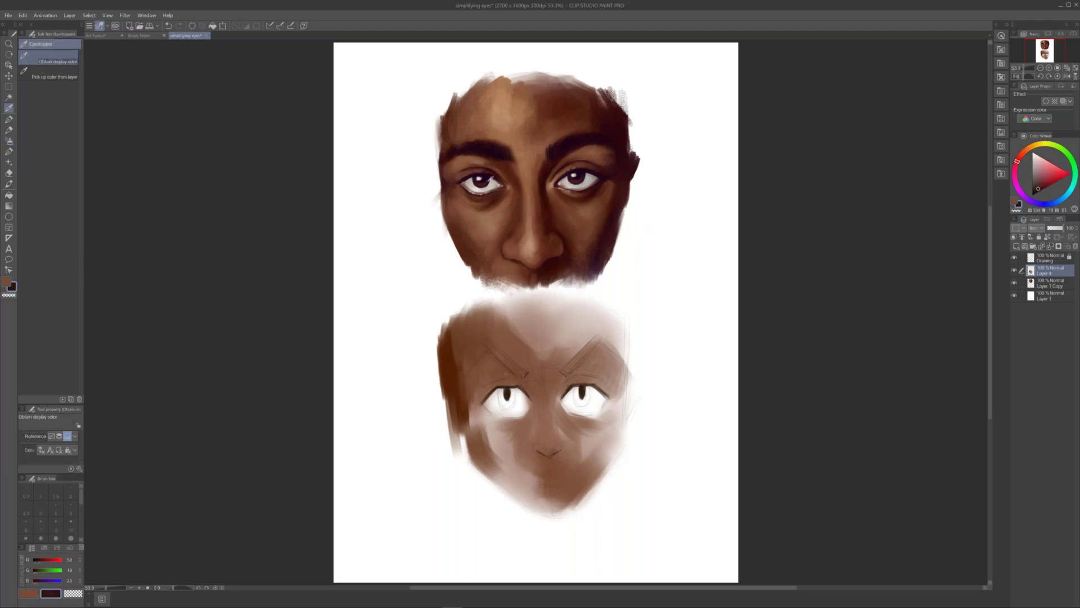
{"action": "left_click_drag", "start_coordinate": [500, 395], "coordinate": [500, 398]}
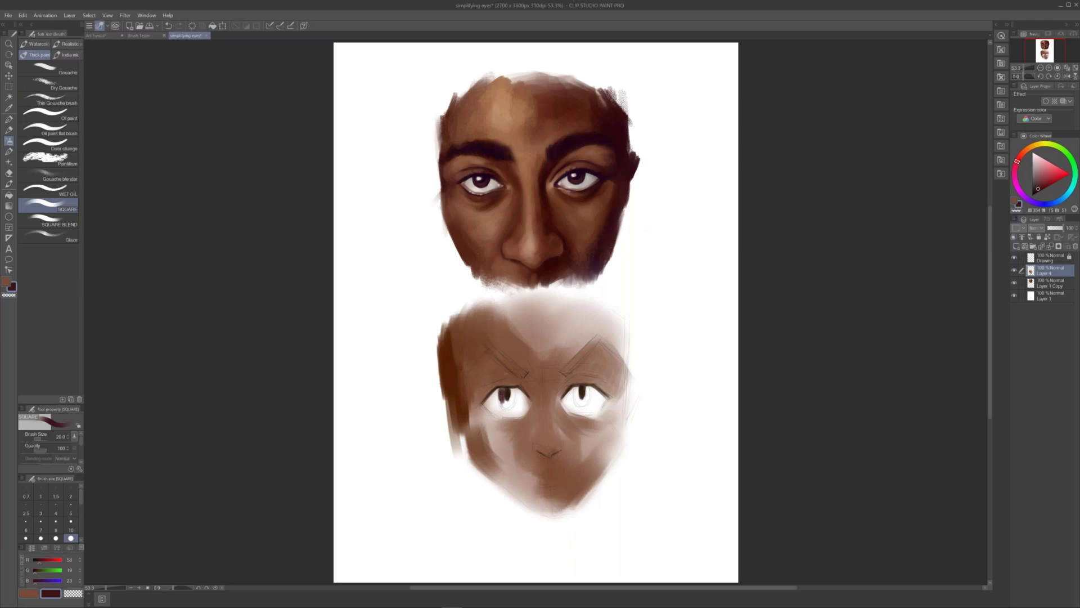
{"action": "left_click_drag", "start_coordinate": [508, 403], "coordinate": [504, 404]}
{"action": "left_click_drag", "start_coordinate": [514, 391], "coordinate": [515, 404]}
{"action": "left_click_drag", "start_coordinate": [503, 406], "coordinate": [512, 410]}
{"action": "left_click", "coordinate": [509, 406]}
{"action": "left_click", "coordinate": [504, 398]}
{"action": "left_click_drag", "start_coordinate": [583, 394], "coordinate": [578, 400]}
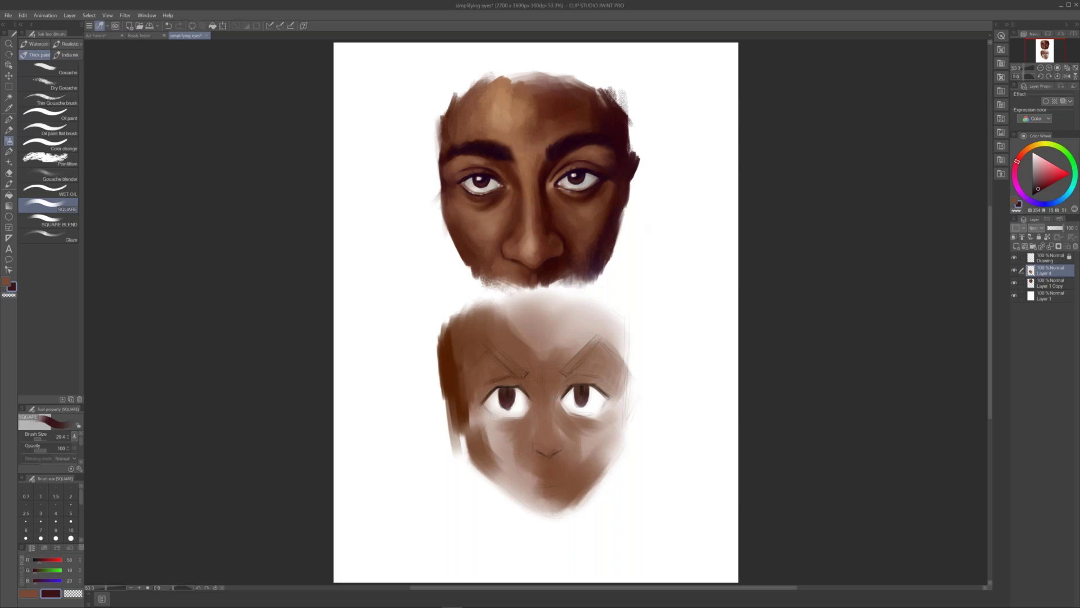
Sample the dark color of the reference portrait's left eyebrow and paint the stylized face's right eyebrow
{"action": "key", "text": "i"}
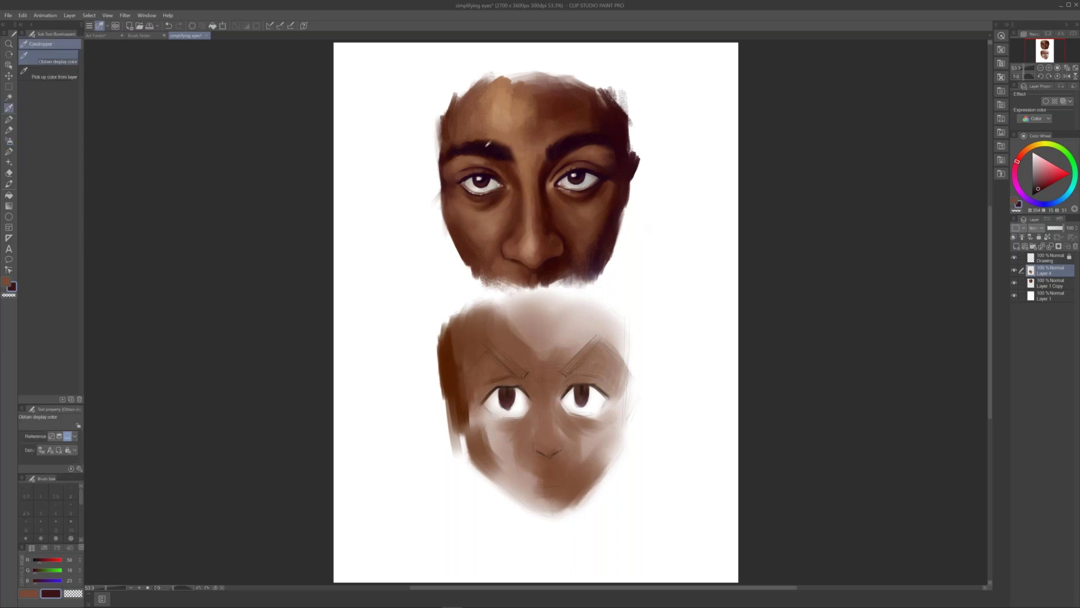
{"action": "left_click", "coordinate": [491, 148]}
{"action": "key", "text": "b"}
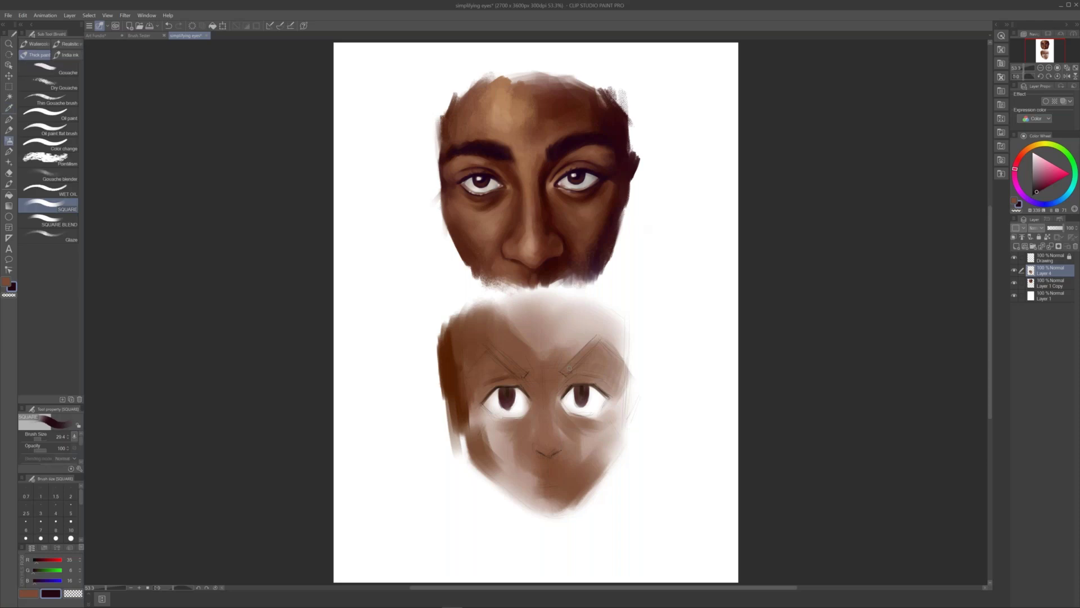
{"action": "left_click_drag", "start_coordinate": [561, 373], "coordinate": [569, 370]}
{"action": "mouse_move", "coordinate": [562, 373]}
{"action": "left_mouse_down"}
{"action": "mouse_move", "coordinate": [598, 339]}
{"action": "mouse_move", "coordinate": [617, 353]}
{"action": "left_mouse_up"}
Paint the stylized face's left eyebrow at brush size 40, and add the angled outer tails to both eyebrows
{"action": "key", "text": "bracketright"}
{"action": "key", "text": "bracketleft"}
{"action": "key", "text": "bracketleft"}
{"action": "key", "text": "bracketleft"}
{"action": "key", "text": "bracketright"}
{"action": "mouse_move", "coordinate": [491, 349]}
{"action": "left_mouse_down"}
{"action": "mouse_move", "coordinate": [526, 375]}
{"action": "mouse_move", "coordinate": [506, 363]}
{"action": "mouse_move", "coordinate": [519, 369]}
{"action": "left_mouse_up"}
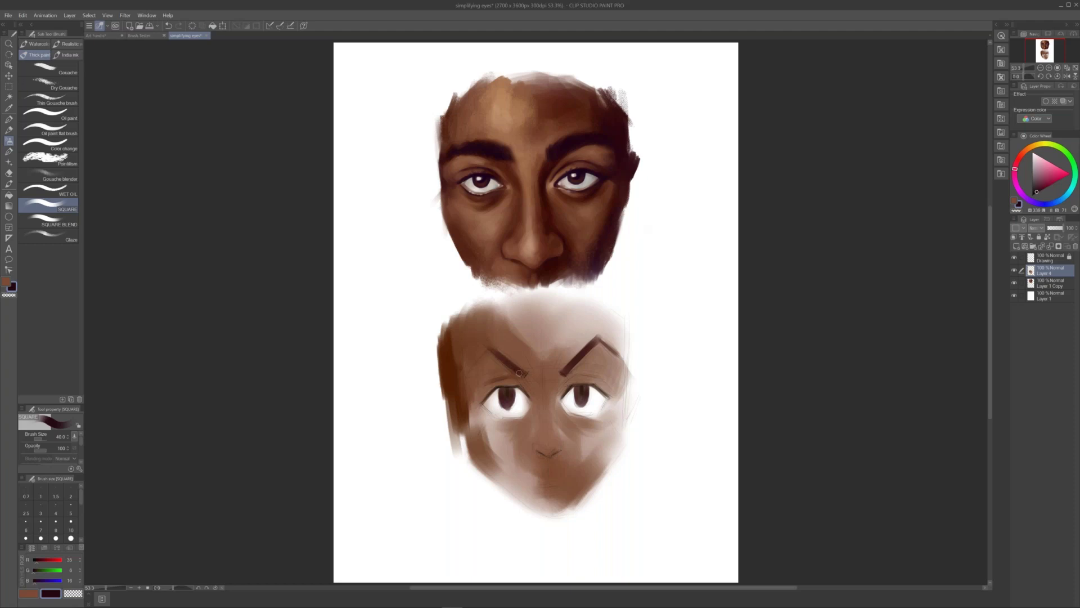
{"action": "left_click", "coordinate": [487, 346]}
{"action": "left_click_drag", "start_coordinate": [491, 346], "coordinate": [509, 365]}
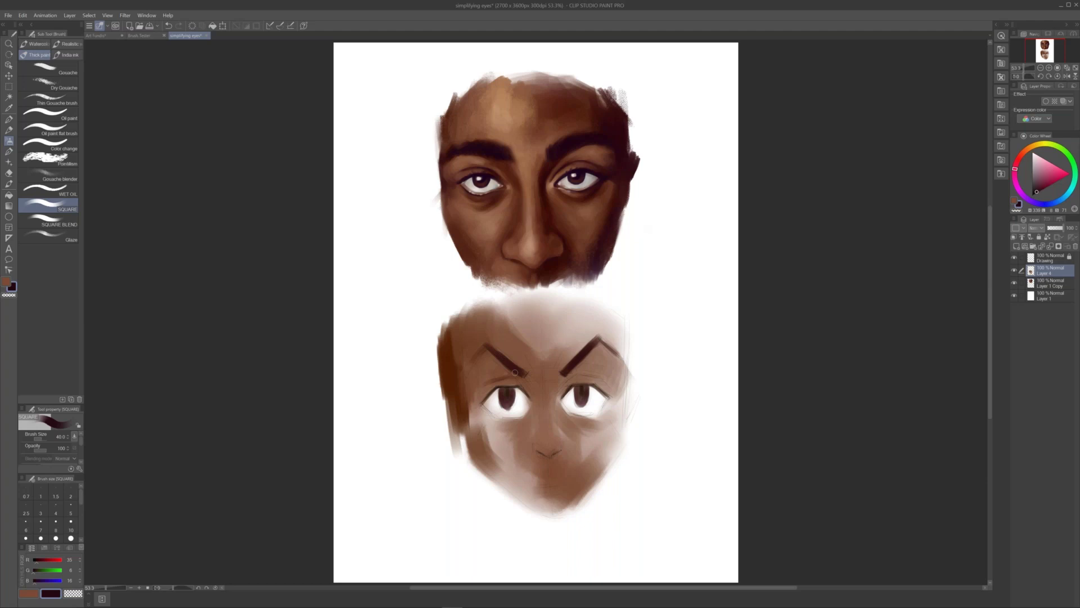
{"action": "left_click_drag", "start_coordinate": [485, 343], "coordinate": [494, 349]}
{"action": "left_click_drag", "start_coordinate": [603, 341], "coordinate": [620, 357]}
Reduce the brush and draw the upper lash lines toward the inner and outer corners of the eyes
{"action": "key", "text": "bracketleft"}
{"action": "key", "text": "bracketleft"}
{"action": "left_click_drag", "start_coordinate": [516, 385], "coordinate": [522, 396]}
{"action": "left_click_drag", "start_coordinate": [571, 385], "coordinate": [562, 399]}
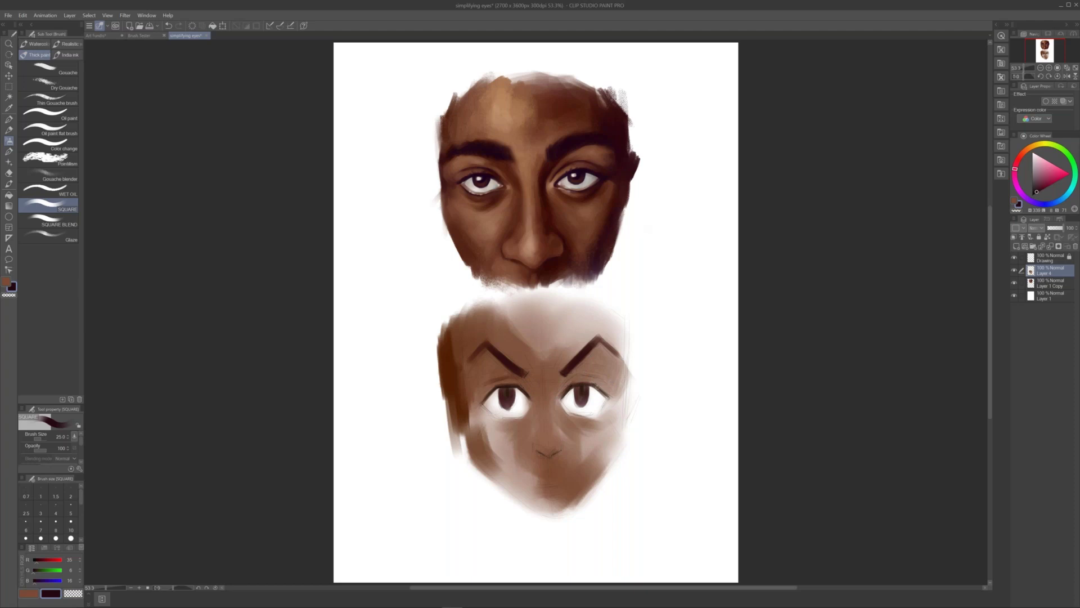
{"action": "left_click_drag", "start_coordinate": [594, 386], "coordinate": [606, 401]}
Shade the side and underside of the stylized nose at brush size 50
{"action": "key", "text": "bracketright"}
{"action": "key", "text": "bracketright"}
{"action": "left_click_drag", "start_coordinate": [606, 450], "coordinate": [594, 397]}
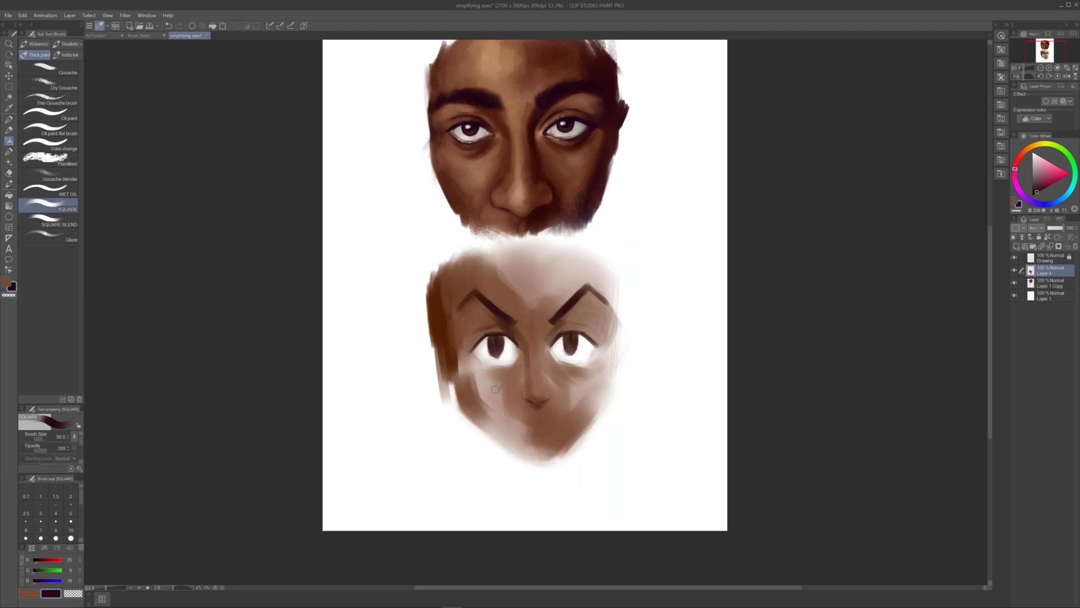
Line both lower eyelids at brush size 20, darken the left iris, and select a near-black shade
{"action": "key", "text": "bracketleft"}
{"action": "key", "text": "bracketleft"}
{"action": "key", "text": "bracketleft"}
{"action": "key", "text": "bracketleft"}
{"action": "left_click_drag", "start_coordinate": [479, 361], "coordinate": [487, 369]}
{"action": "left_click_drag", "start_coordinate": [493, 364], "coordinate": [509, 367]}
{"action": "left_click_drag", "start_coordinate": [551, 357], "coordinate": [588, 369]}
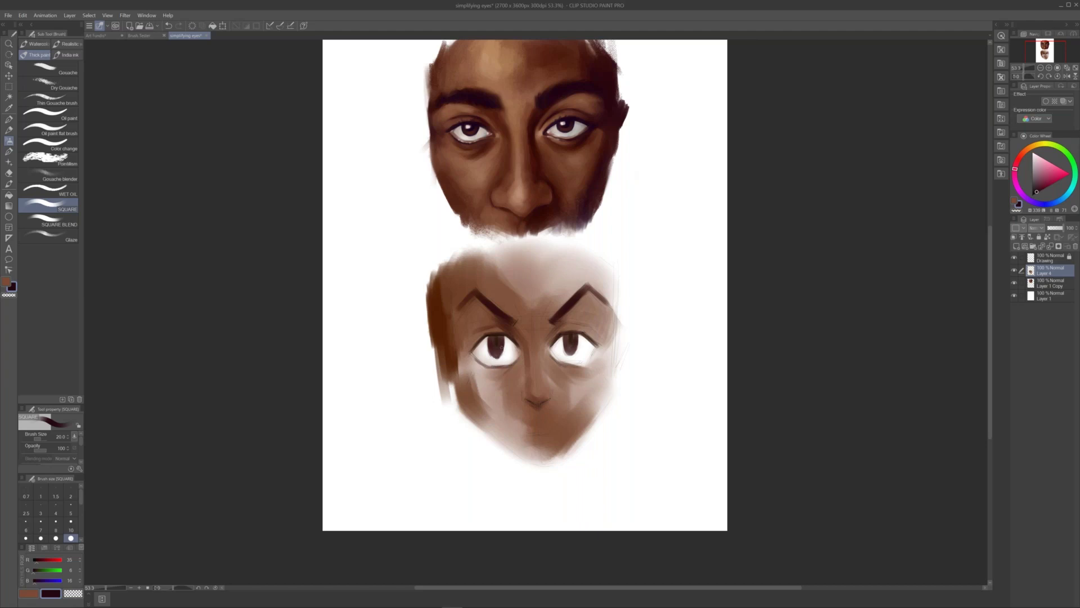
{"action": "left_click_drag", "start_coordinate": [488, 336], "coordinate": [490, 355]}
{"action": "left_click", "coordinate": [1037, 194]}
Sample a light skin tone from the reference portrait's nose and lighten the tip of the stylized nose
{"action": "key", "text": "x"}
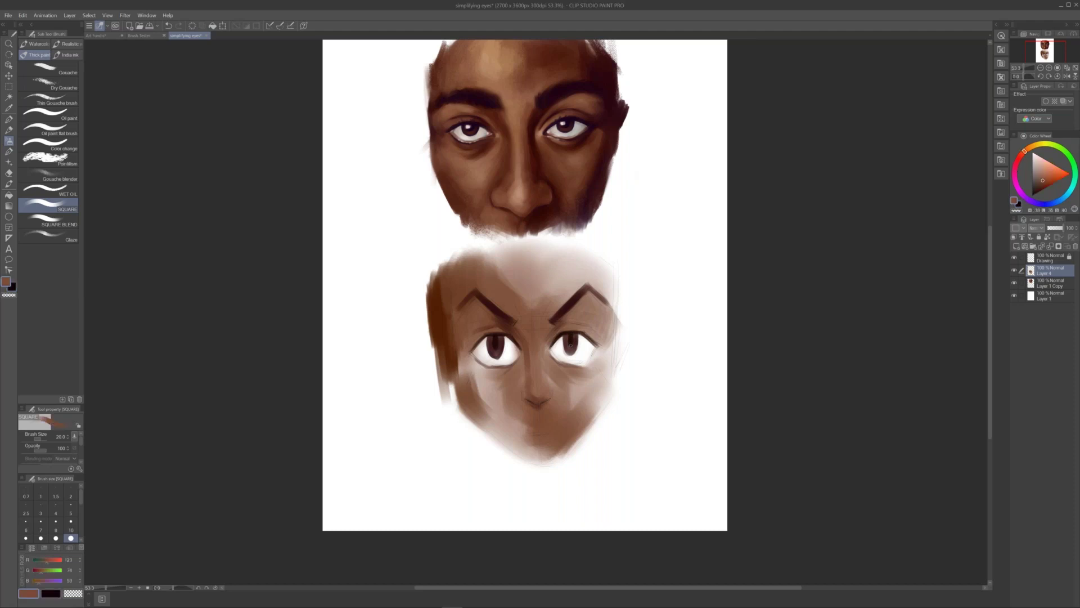
{"action": "key", "text": "i"}
{"action": "left_click", "coordinate": [522, 191]}
{"action": "key", "text": "b"}
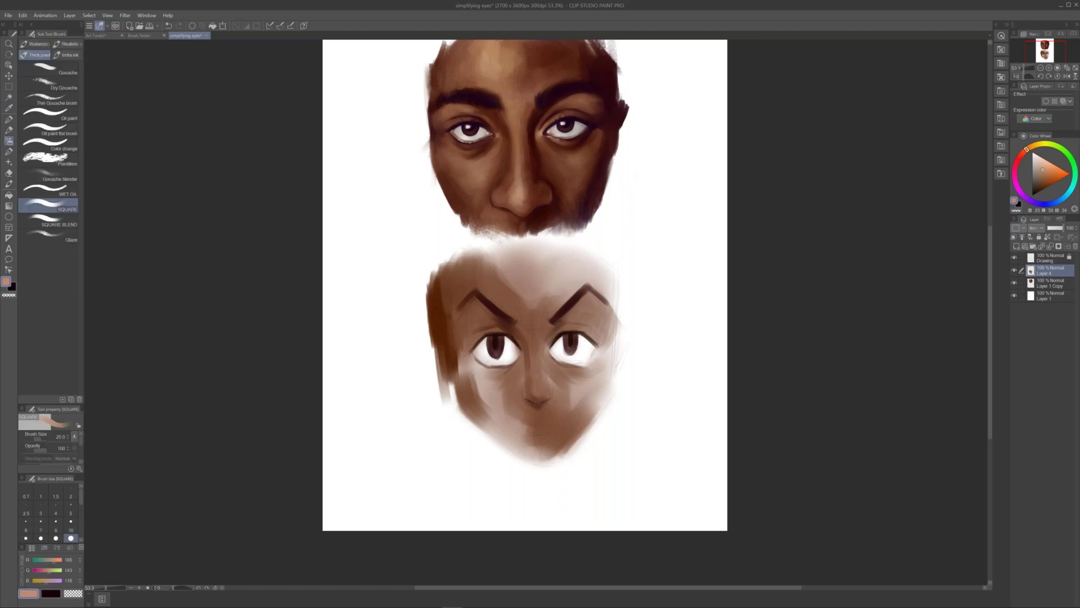
{"action": "key", "text": "bracketright"}
{"action": "key", "text": "bracketright"}
{"action": "left_click_drag", "start_coordinate": [535, 388], "coordinate": [535, 395]}
Apply the light skin tone under and beside the right eye, and over the left cheek at brush size 100
{"action": "key", "text": "bracketright"}
{"action": "key", "text": "bracketright"}
{"action": "left_click_drag", "start_coordinate": [576, 360], "coordinate": [560, 361]}
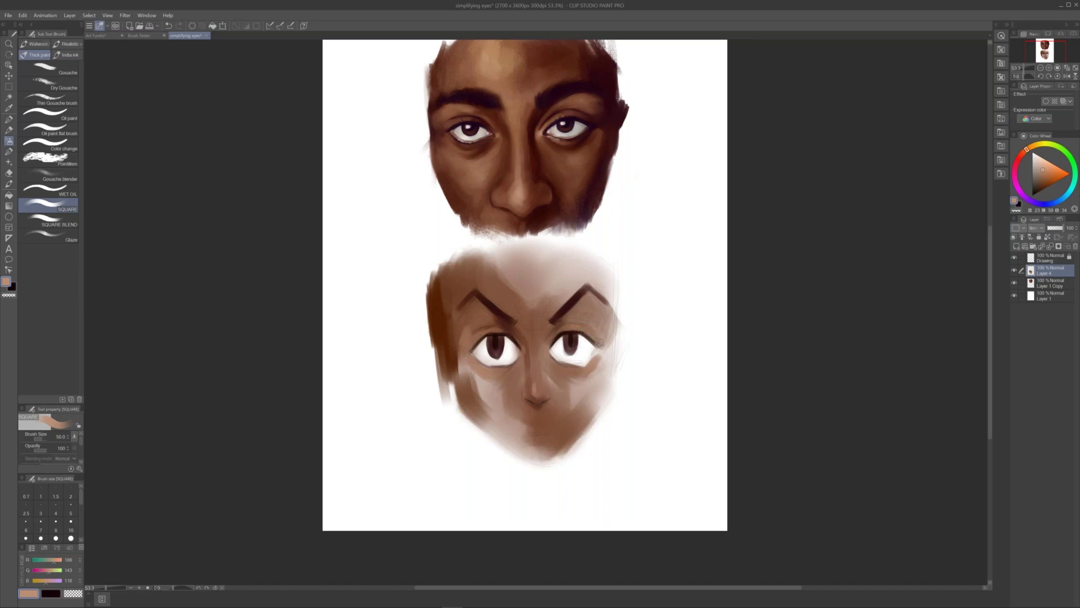
{"action": "key", "text": "bracketleft"}
{"action": "mouse_move", "coordinate": [602, 343]}
{"action": "left_mouse_down"}
{"action": "mouse_move", "coordinate": [608, 328]}
{"action": "mouse_move", "coordinate": [612, 339]}
{"action": "left_mouse_up"}
{"action": "key", "text": "bracketright"}
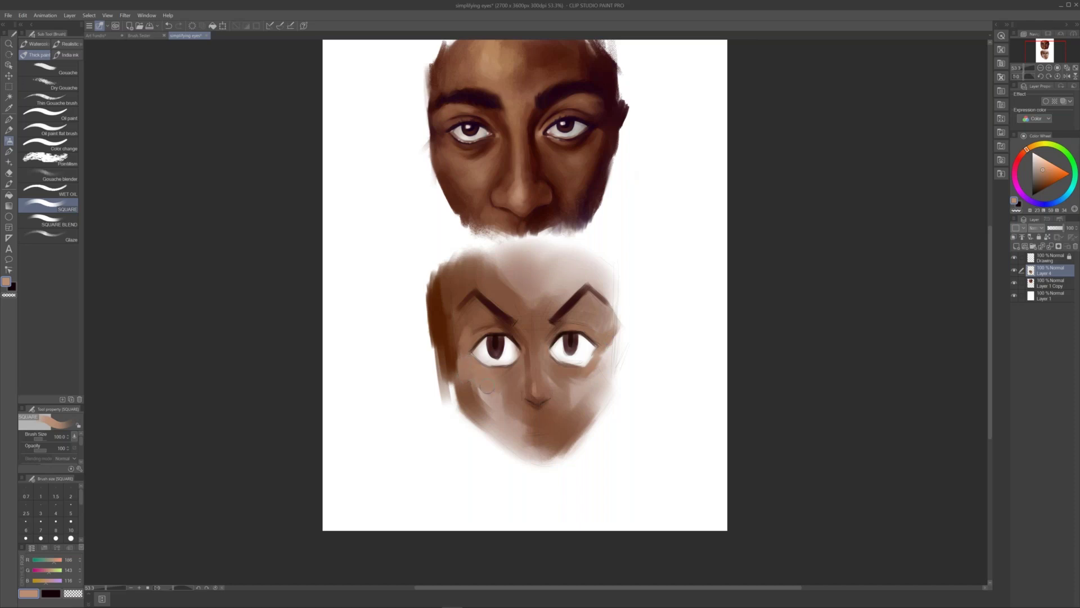
{"action": "mouse_move", "coordinate": [483, 395]}
{"action": "left_mouse_down"}
{"action": "mouse_move", "coordinate": [500, 414]}
{"action": "mouse_move", "coordinate": [503, 391]}
{"action": "mouse_move", "coordinate": [503, 412]}
{"action": "mouse_move", "coordinate": [473, 394]}
{"action": "mouse_move", "coordinate": [523, 432]}
{"action": "mouse_move", "coordinate": [474, 410]}
{"action": "mouse_move", "coordinate": [527, 442]}
{"action": "left_mouse_up"}
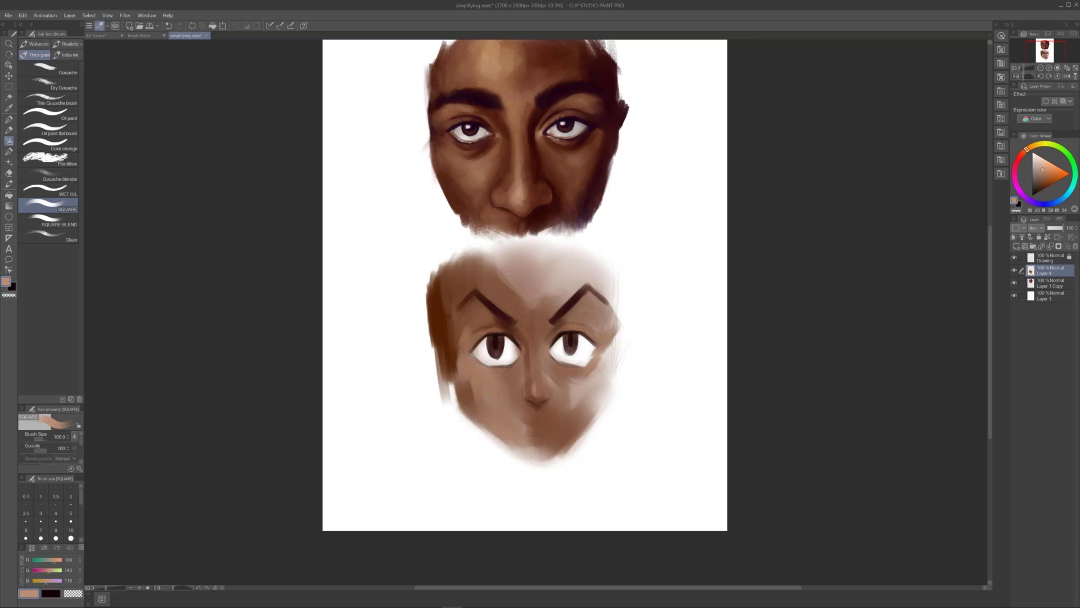
Cover the forehead, right cheek, mouth area and chin with the light skin tone at brush size 150
{"action": "key", "text": "bracketright"}
{"action": "key", "text": "bracketright"}
{"action": "key", "text": "bracketright"}
{"action": "key", "text": "bracketleft"}
{"action": "mouse_move", "coordinate": [476, 256]}
{"action": "left_mouse_down"}
{"action": "mouse_move", "coordinate": [495, 247]}
{"action": "mouse_move", "coordinate": [515, 265]}
{"action": "left_mouse_up"}
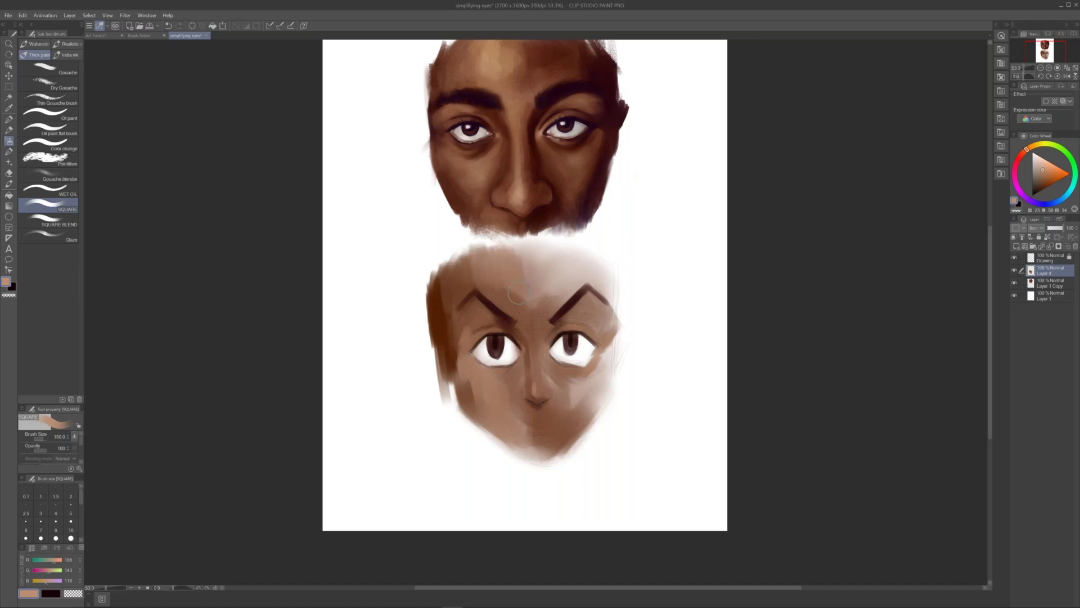
{"action": "mouse_move", "coordinate": [519, 303]}
{"action": "left_mouse_down"}
{"action": "mouse_move", "coordinate": [532, 262]}
{"action": "mouse_move", "coordinate": [539, 295]}
{"action": "mouse_move", "coordinate": [513, 252]}
{"action": "mouse_move", "coordinate": [537, 251]}
{"action": "mouse_move", "coordinate": [546, 279]}
{"action": "mouse_move", "coordinate": [546, 252]}
{"action": "mouse_move", "coordinate": [540, 273]}
{"action": "mouse_move", "coordinate": [548, 293]}
{"action": "mouse_move", "coordinate": [575, 284]}
{"action": "left_mouse_up"}
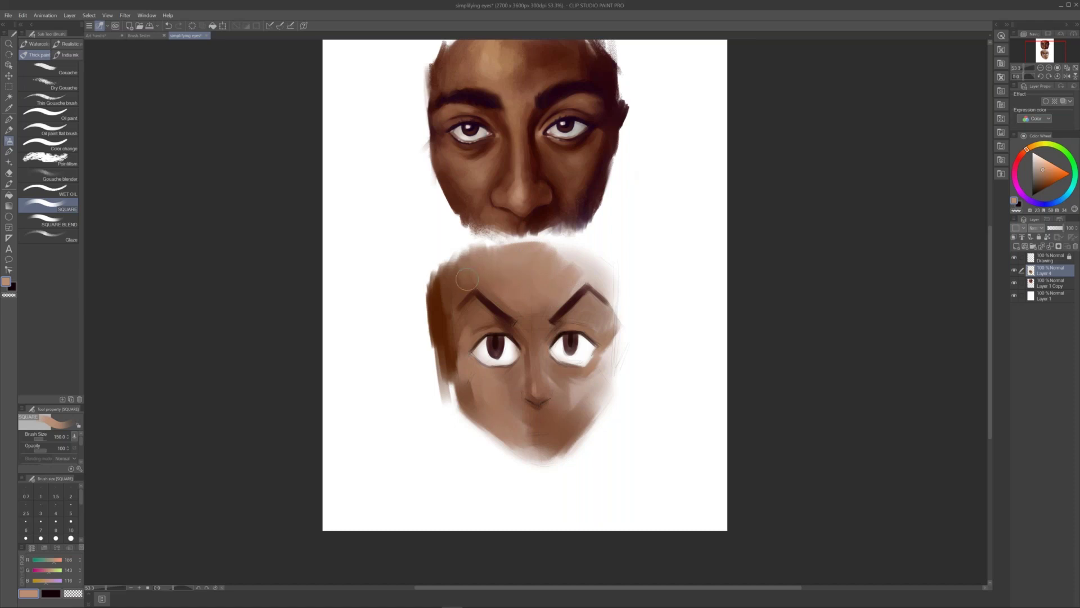
{"action": "mouse_move", "coordinate": [582, 283]}
{"action": "left_mouse_down"}
{"action": "mouse_move", "coordinate": [588, 268]}
{"action": "mouse_move", "coordinate": [567, 259]}
{"action": "mouse_move", "coordinate": [615, 288]}
{"action": "left_mouse_up"}
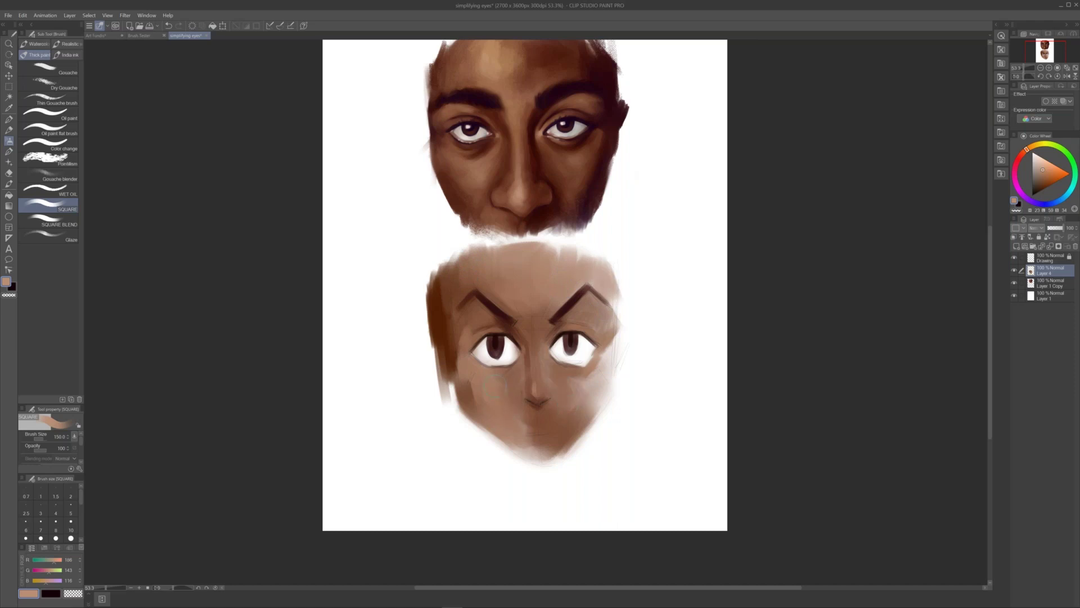
{"action": "mouse_move", "coordinate": [581, 394]}
{"action": "left_mouse_down"}
{"action": "mouse_move", "coordinate": [611, 355]}
{"action": "mouse_move", "coordinate": [599, 392]}
{"action": "mouse_move", "coordinate": [583, 388]}
{"action": "mouse_move", "coordinate": [558, 433]}
{"action": "mouse_move", "coordinate": [538, 450]}
{"action": "mouse_move", "coordinate": [544, 427]}
{"action": "mouse_move", "coordinate": [512, 445]}
{"action": "mouse_move", "coordinate": [554, 447]}
{"action": "mouse_move", "coordinate": [513, 428]}
{"action": "left_mouse_up"}
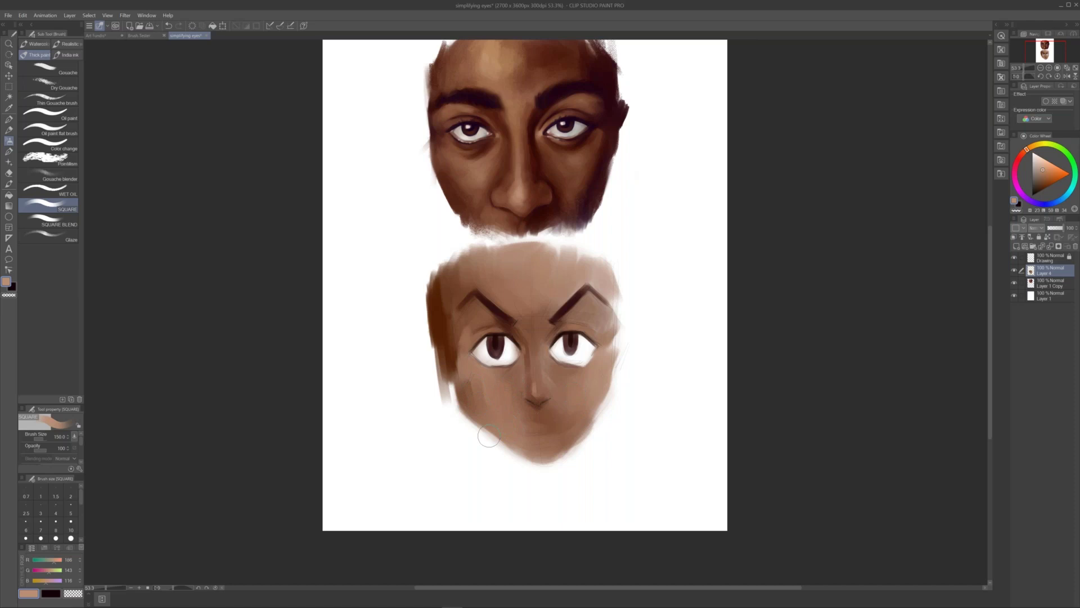
Sample a reddish brown from the reference portrait's left cheek, and shade the right jaw edge, mouth and chin with a smaller brush
{"action": "key", "text": "x"}
{"action": "key", "text": "bracketleft"}
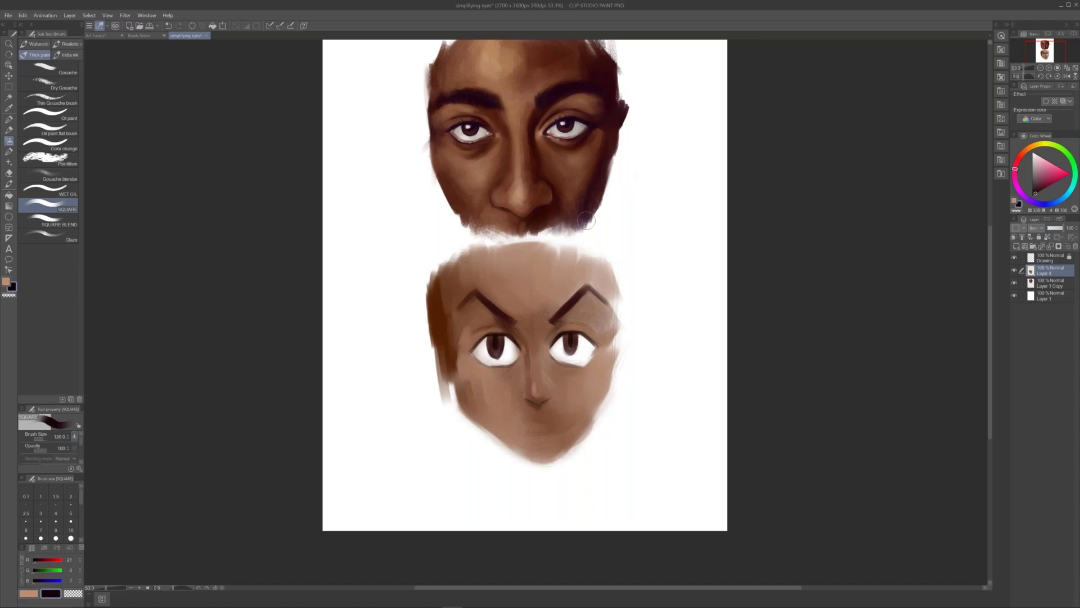
{"action": "key", "text": "i"}
{"action": "left_click", "coordinate": [453, 191]}
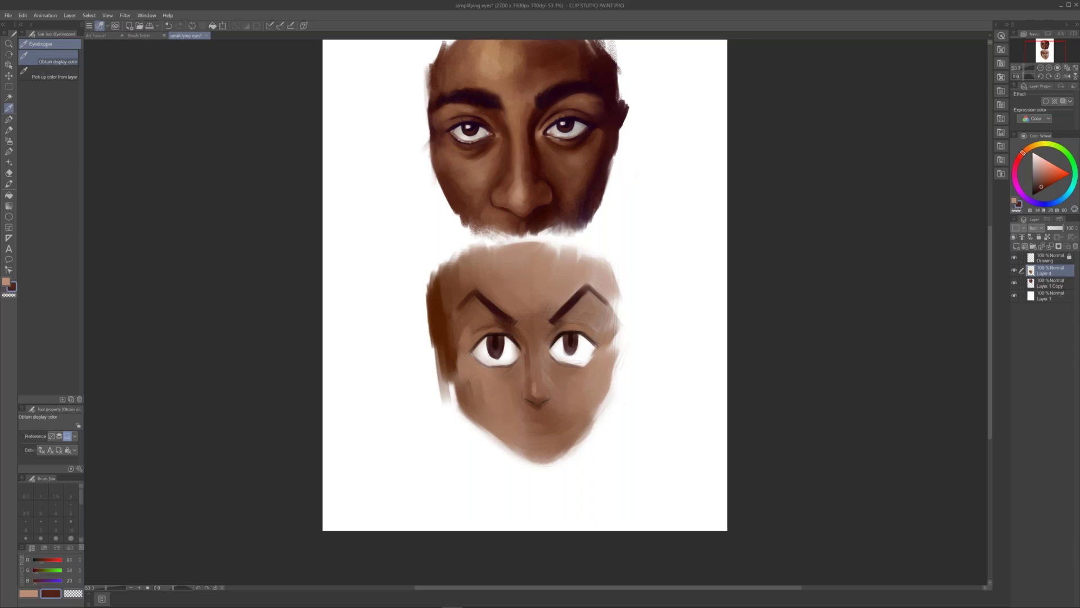
{"action": "key", "text": "b"}
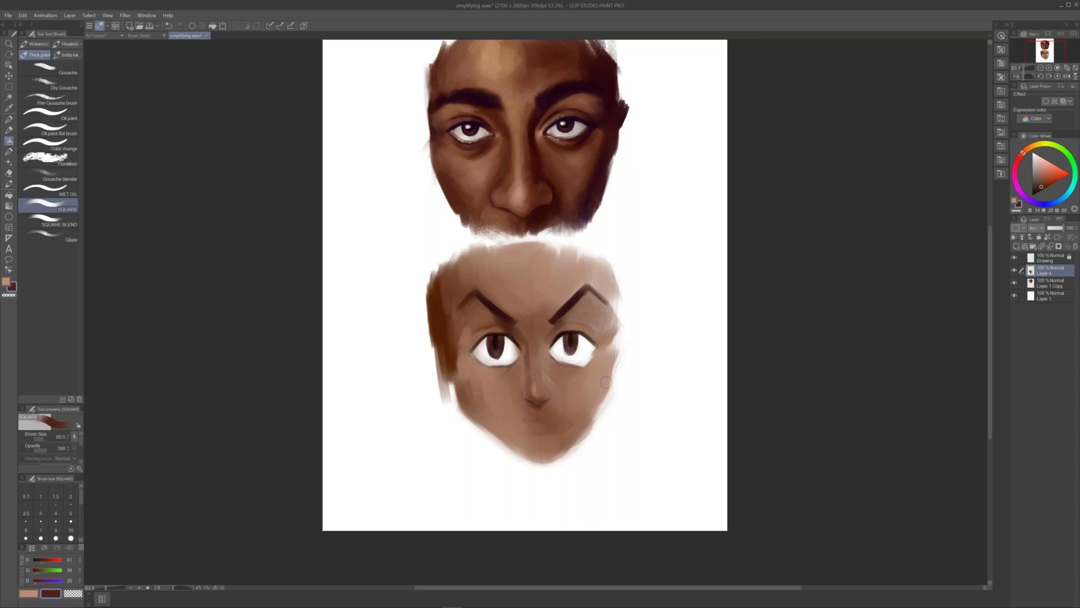
{"action": "key", "text": "bracketleft"}
{"action": "key", "text": "bracketleft"}
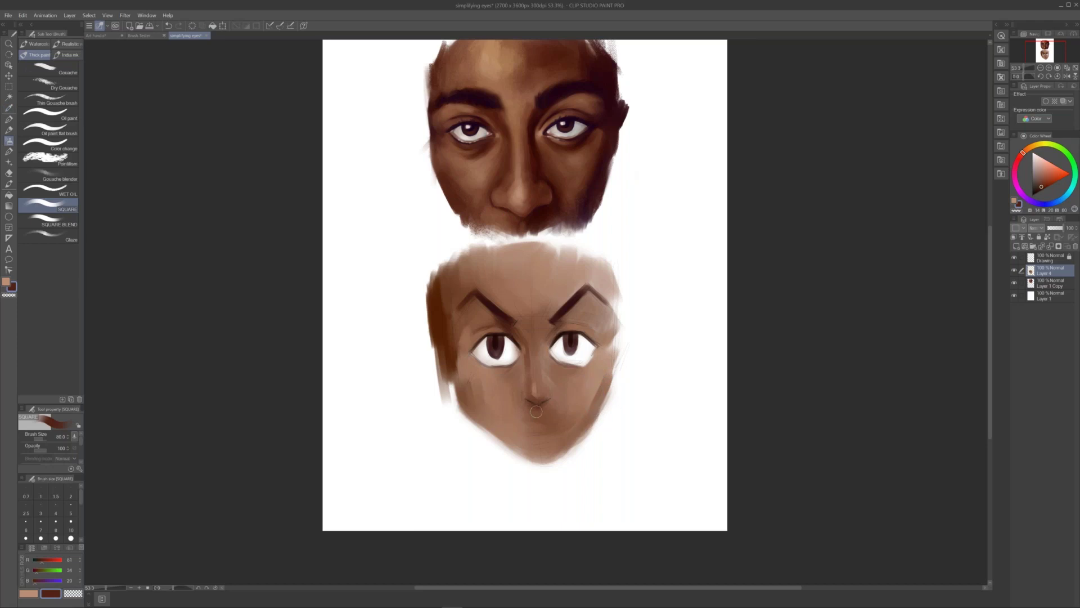
{"action": "mouse_move", "coordinate": [536, 421]}
{"action": "left_mouse_down"}
{"action": "mouse_move", "coordinate": [557, 431]}
{"action": "mouse_move", "coordinate": [531, 429]}
{"action": "mouse_move", "coordinate": [550, 431]}
{"action": "mouse_move", "coordinate": [545, 442]}
{"action": "left_mouse_up"}
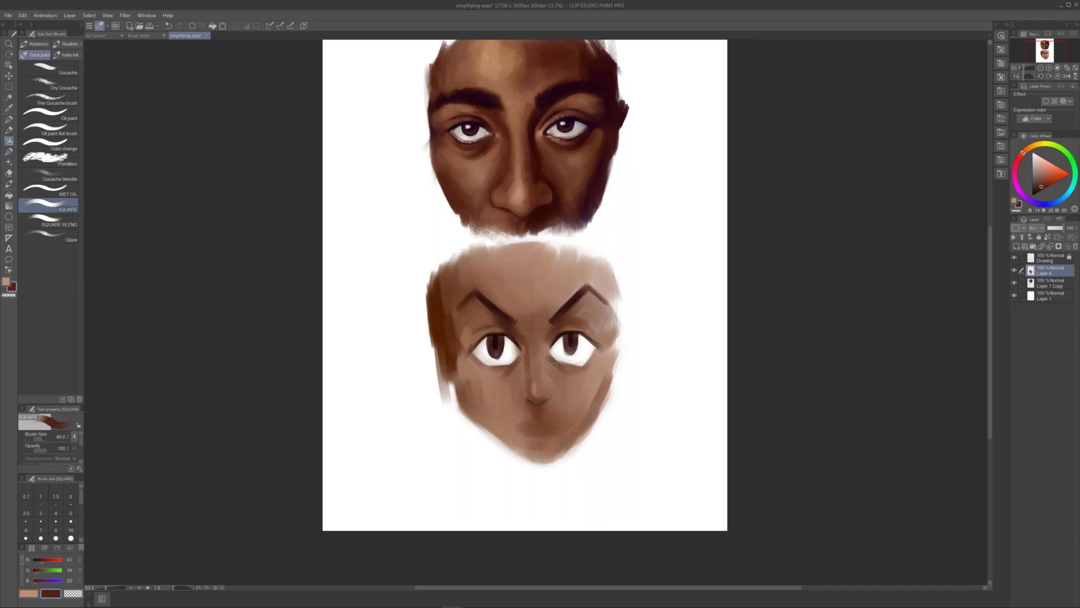
Shade the inner eye corner, the right cheek and both sides of the face in reddish brown at brush size 70
{"action": "left_click_drag", "start_coordinate": [545, 354], "coordinate": [545, 365]}
{"action": "mouse_move", "coordinate": [570, 377]}
{"action": "left_mouse_down"}
{"action": "mouse_move", "coordinate": [596, 355]}
{"action": "mouse_move", "coordinate": [596, 388]}
{"action": "mouse_move", "coordinate": [588, 371]}
{"action": "mouse_move", "coordinate": [576, 418]}
{"action": "left_mouse_up"}
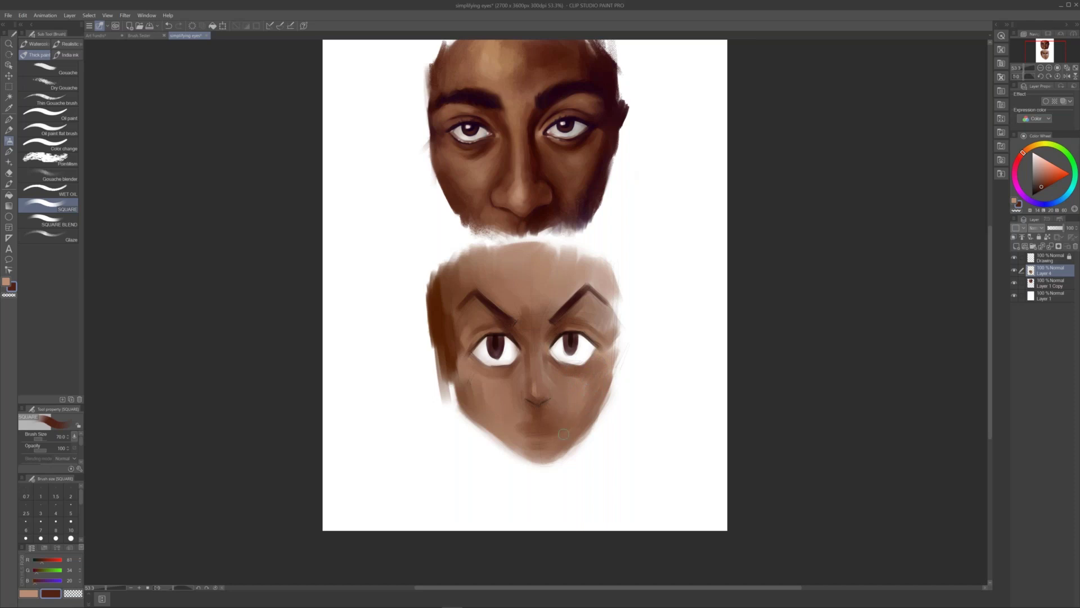
{"action": "mouse_move", "coordinate": [601, 385]}
{"action": "left_mouse_down"}
{"action": "mouse_move", "coordinate": [610, 366]}
{"action": "mouse_move", "coordinate": [601, 353]}
{"action": "left_mouse_up"}
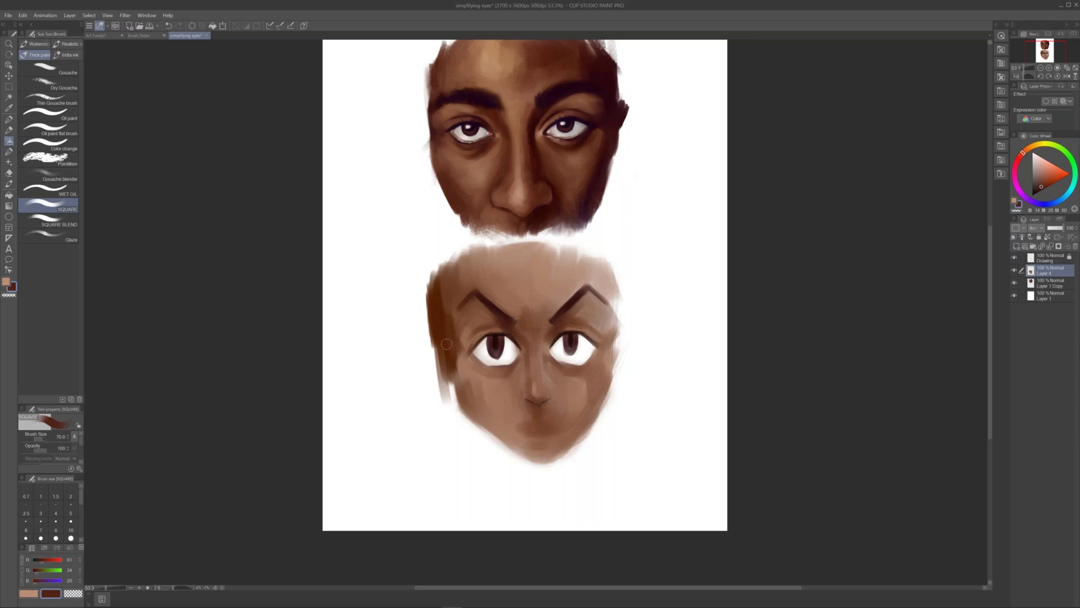
{"action": "left_click_drag", "start_coordinate": [452, 369], "coordinate": [459, 404]}
Deepen the shadow under the nose and define the left jawline and right face edge at brush size 30
{"action": "key", "text": "bracketleft"}
{"action": "key", "text": "bracketleft"}
{"action": "key", "text": "bracketleft"}
{"action": "mouse_move", "coordinate": [575, 339]}
{"action": "left_mouse_down"}
{"action": "mouse_move", "coordinate": [574, 352]}
{"action": "mouse_move", "coordinate": [575, 337]}
{"action": "left_mouse_up"}
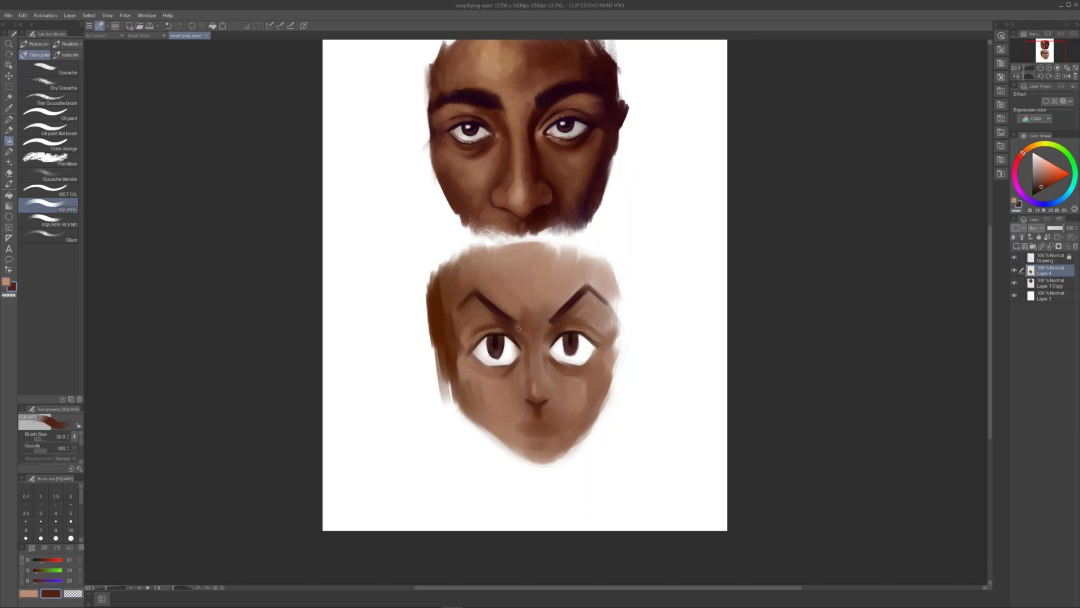
{"action": "left_click_drag", "start_coordinate": [458, 396], "coordinate": [505, 449]}
{"action": "left_click_drag", "start_coordinate": [617, 315], "coordinate": [611, 377]}
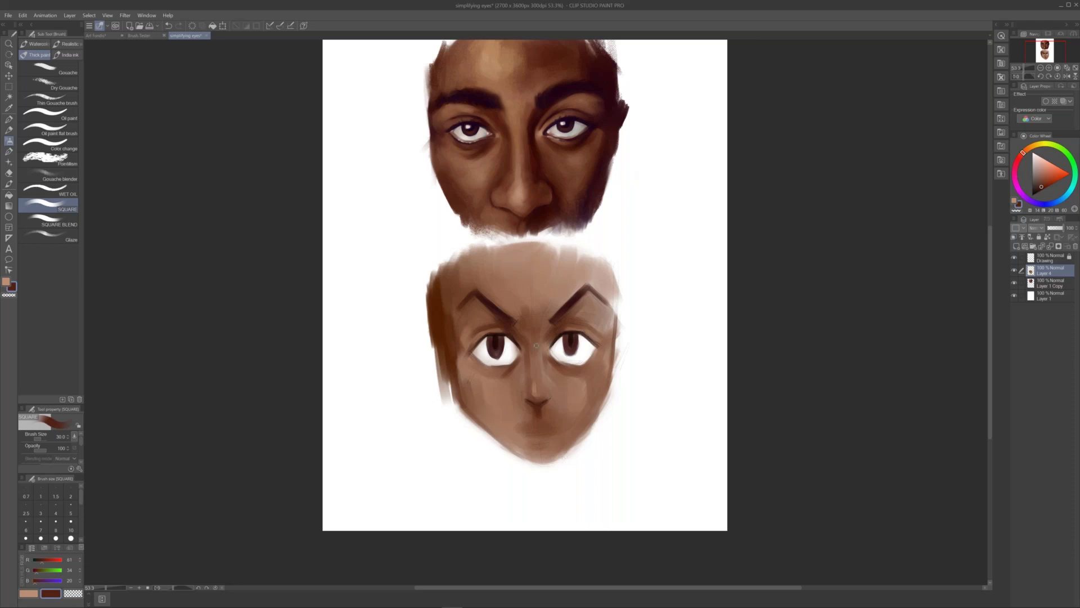
Shade the right edge of the forehead at brush size 80, and paint the mouth lines at brush size 30
{"action": "key", "text": "bracketright"}
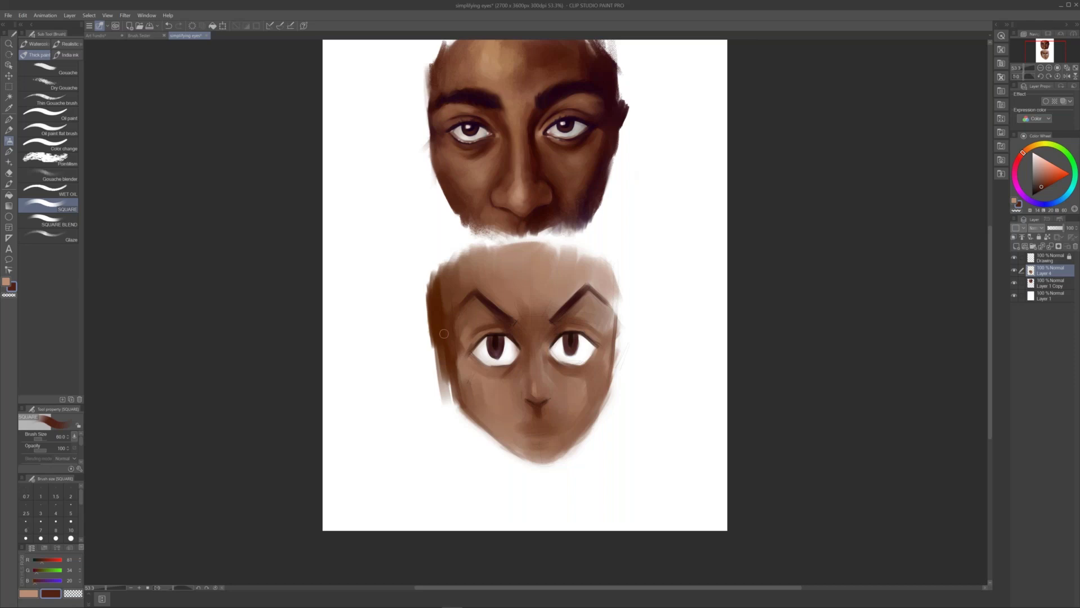
{"action": "left_click_drag", "start_coordinate": [606, 303], "coordinate": [616, 319]}
{"action": "key", "text": "bracketleft"}
{"action": "key", "text": "bracketleft"}
{"action": "key", "text": "bracketleft"}
Unlock the Drawing layer, and darken the eyebrows, upper lash lines and nostrils in very dark brown at brush sizes 30 and 15
{"action": "left_click", "coordinate": [1050, 255]}
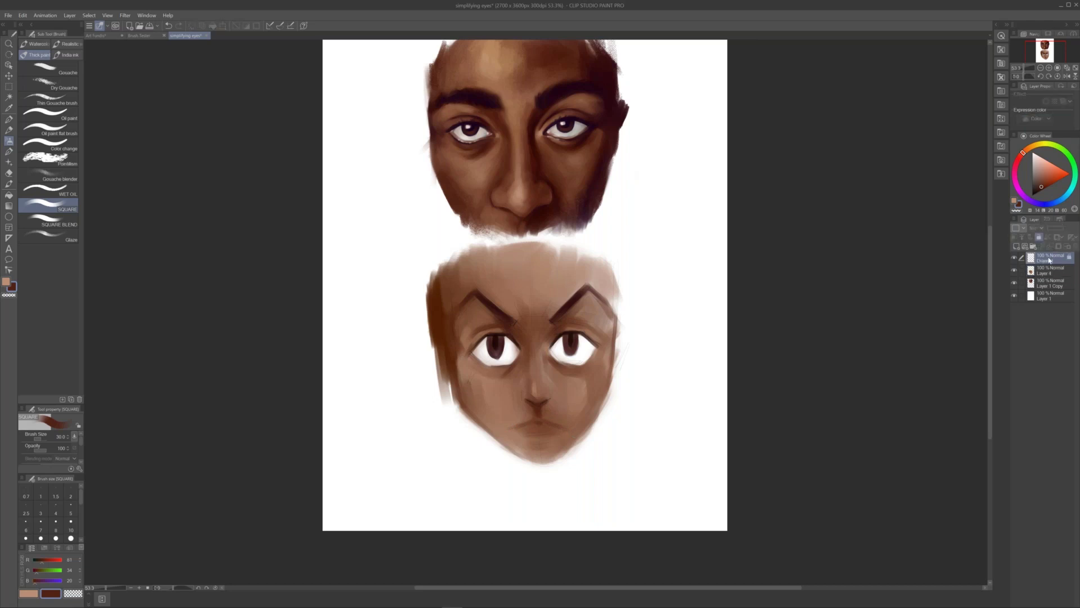
{"action": "left_click", "coordinate": [1038, 237]}
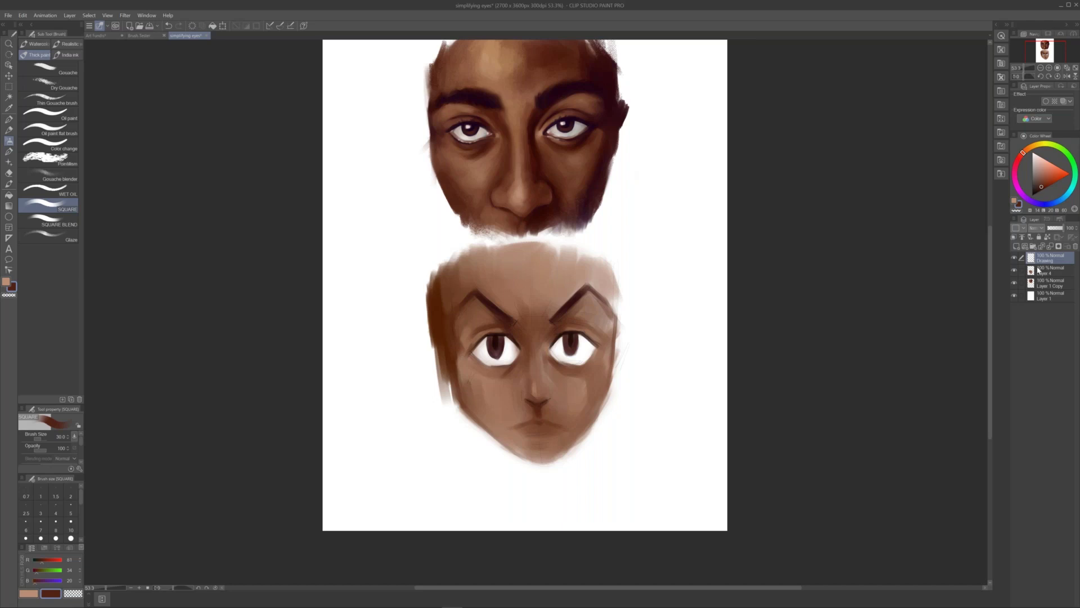
{"action": "left_click", "coordinate": [1038, 192]}
{"action": "left_click", "coordinate": [1039, 192]}
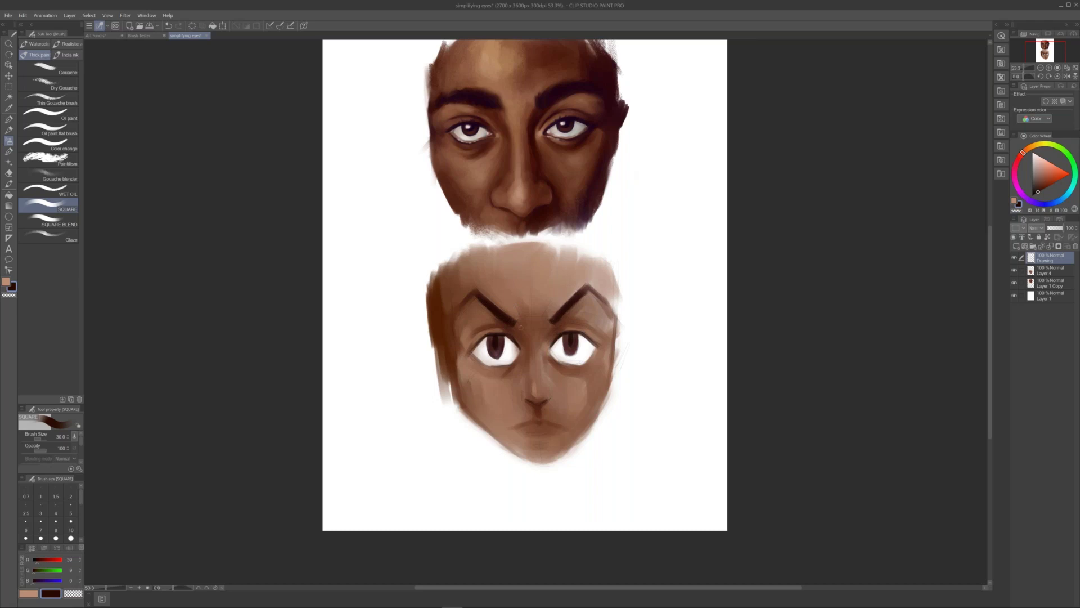
{"action": "left_click", "coordinate": [40, 538]}
{"action": "left_click_drag", "start_coordinate": [636, 357], "coordinate": [607, 364]}
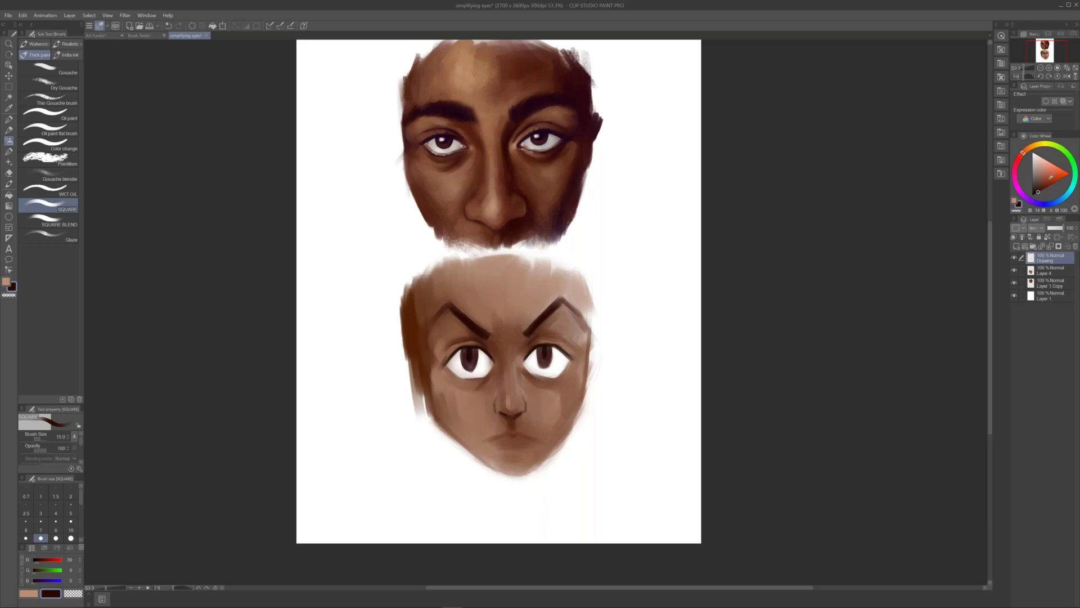
Tint the upper eyelid creases with a saturated reddish brown at brush sizes 30 and 50
{"action": "left_click_drag", "start_coordinate": [1050, 181], "coordinate": [1054, 189]}
{"action": "key", "text": "bracketright"}
{"action": "key", "text": "bracketright"}
{"action": "key", "text": "bracketright"}
{"action": "key", "text": "bracketright"}
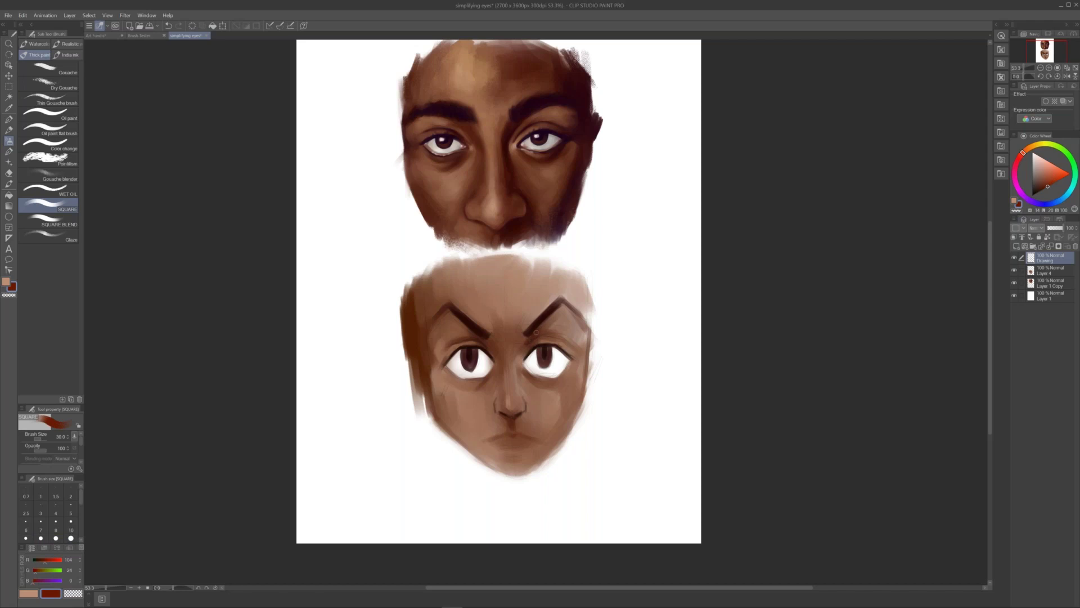
{"action": "key", "text": "bracketright"}
{"action": "key", "text": "bracketright"}
Define the irises of both stylized eyes in near-black brown at brush size 17
{"action": "left_click", "coordinate": [1037, 192]}
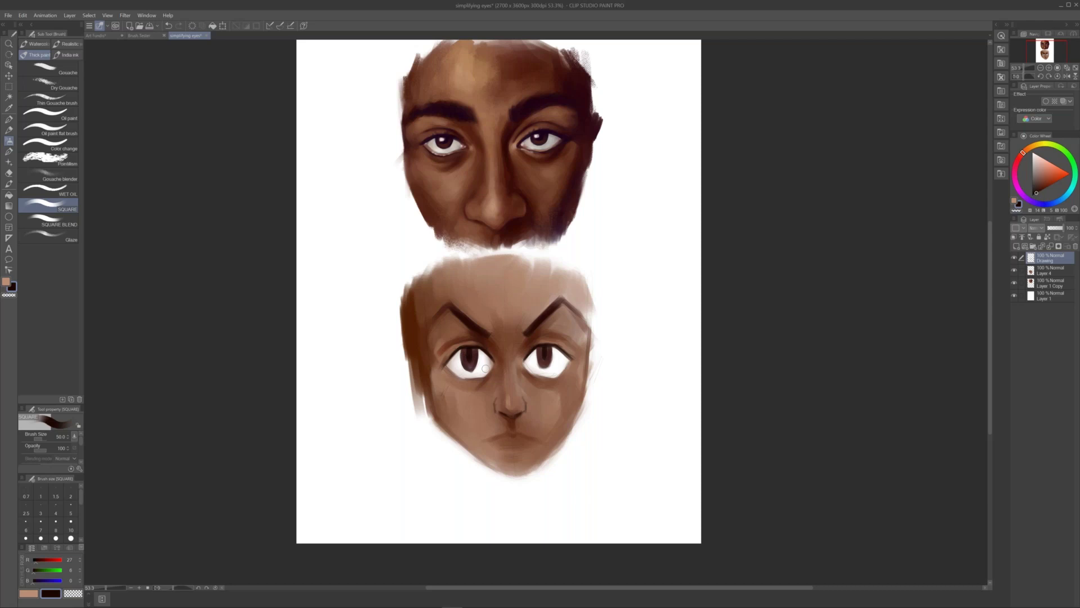
{"action": "key", "text": "bracketleft"}
{"action": "key", "text": "bracketleft"}
{"action": "mouse_move", "coordinate": [461, 349]}
{"action": "left_mouse_down"}
{"action": "mouse_move", "coordinate": [462, 365]}
{"action": "mouse_move", "coordinate": [477, 362]}
{"action": "left_mouse_up"}
{"action": "left_click_drag", "start_coordinate": [537, 345], "coordinate": [544, 369]}
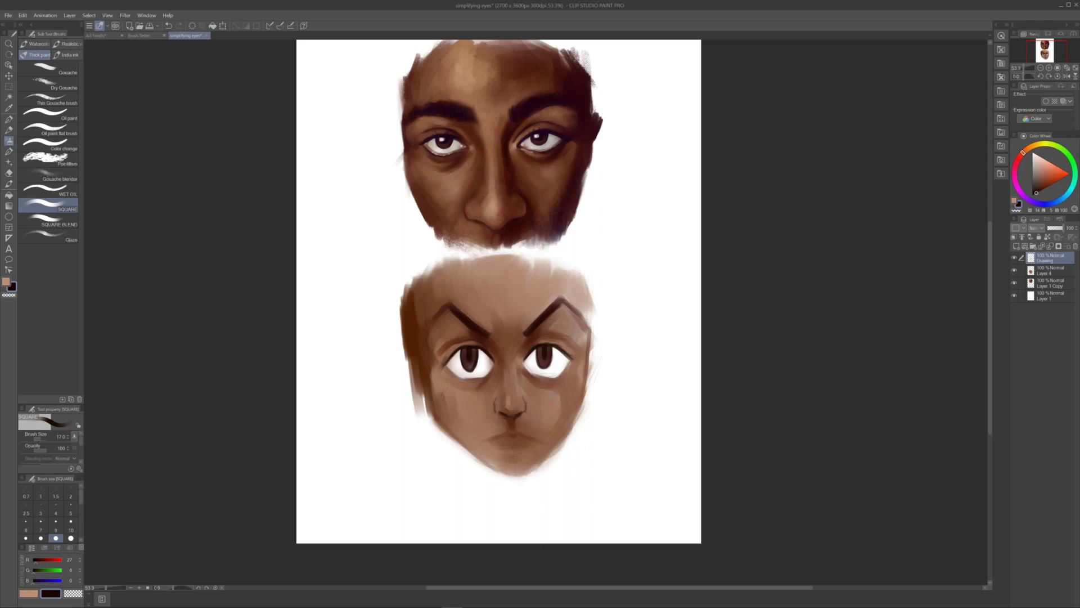
Strengthen the outer lash lines, the right eyebrow's tail and the right face edge at brush size 30
{"action": "key", "text": "bracketright"}
{"action": "key", "text": "bracketright"}
{"action": "key", "text": "bracketright"}
{"action": "left_click_drag", "start_coordinate": [442, 365], "coordinate": [449, 357]}
{"action": "mouse_move", "coordinate": [569, 358]}
{"action": "left_mouse_down"}
{"action": "mouse_move", "coordinate": [561, 350]}
{"action": "mouse_move", "coordinate": [577, 361]}
{"action": "left_mouse_up"}
{"action": "left_click_drag", "start_coordinate": [558, 301], "coordinate": [584, 319]}
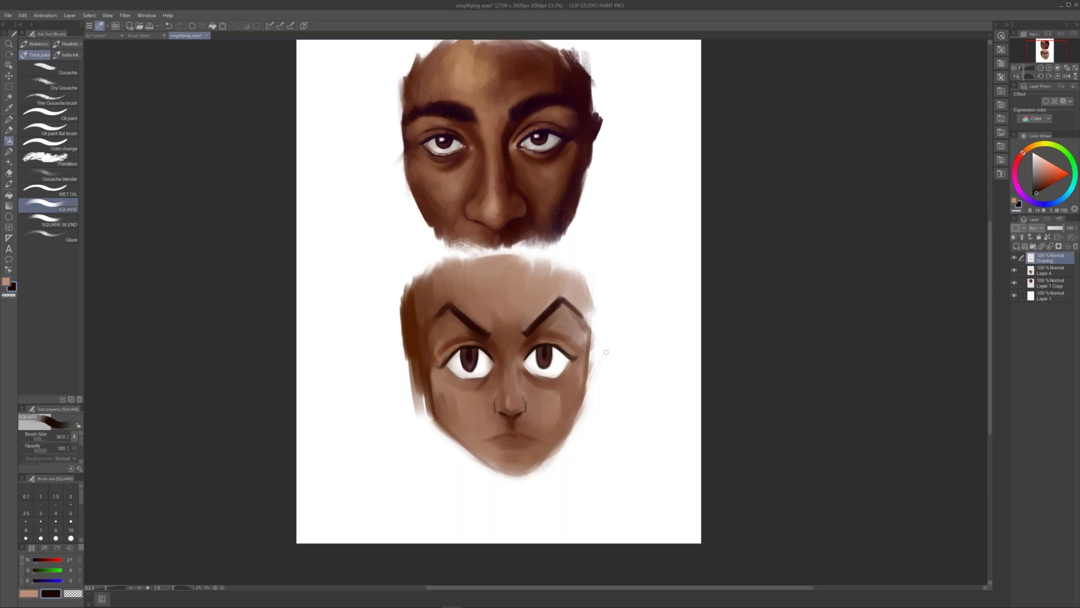
{"action": "left_click_drag", "start_coordinate": [589, 348], "coordinate": [584, 388]}
Sample a dark reddish brown from the reference portrait's left iris, and paint it into the stylized left iris at brush size 25
{"action": "left_click", "coordinate": [55, 538]}
{"action": "key", "text": "bracketright"}
{"action": "key", "text": "bracketright"}
{"action": "key", "text": "x"}
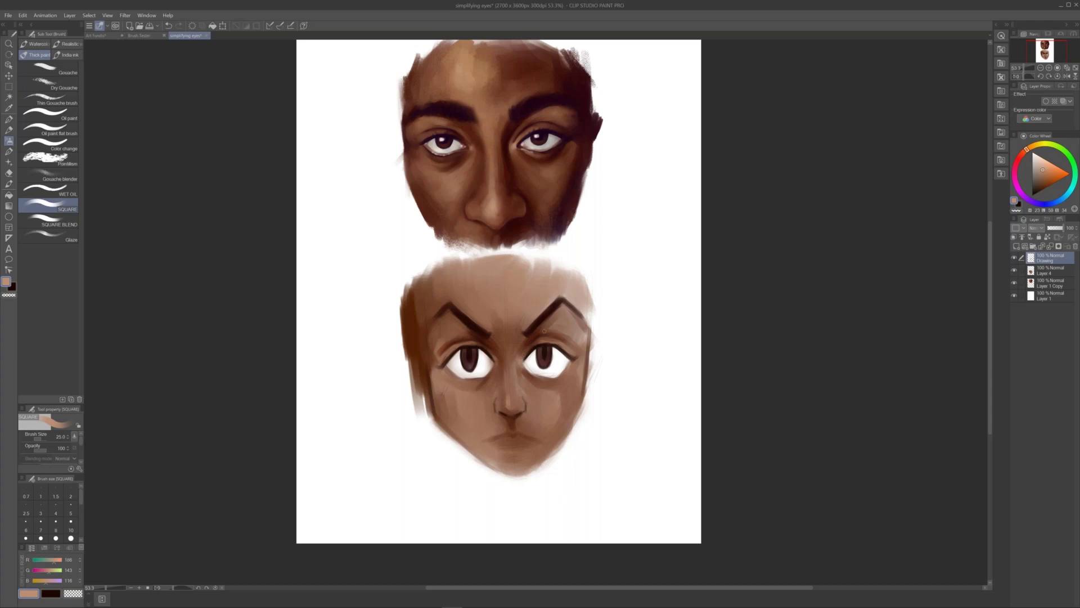
{"action": "key", "text": "i"}
{"action": "left_click", "coordinate": [449, 140]}
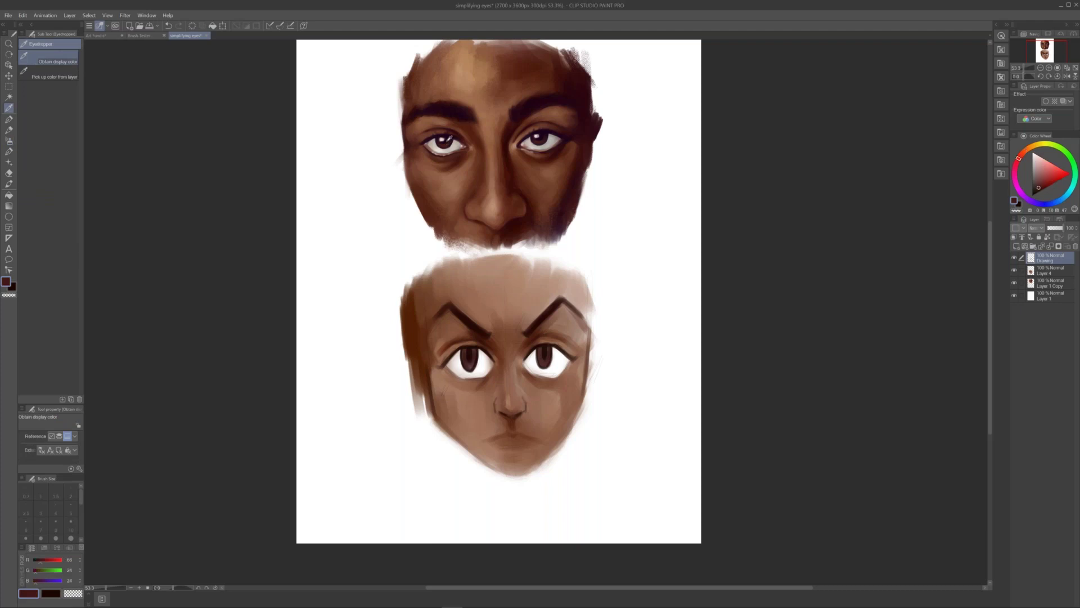
{"action": "key", "text": "b"}
{"action": "left_click_drag", "start_coordinate": [466, 356], "coordinate": [464, 364]}
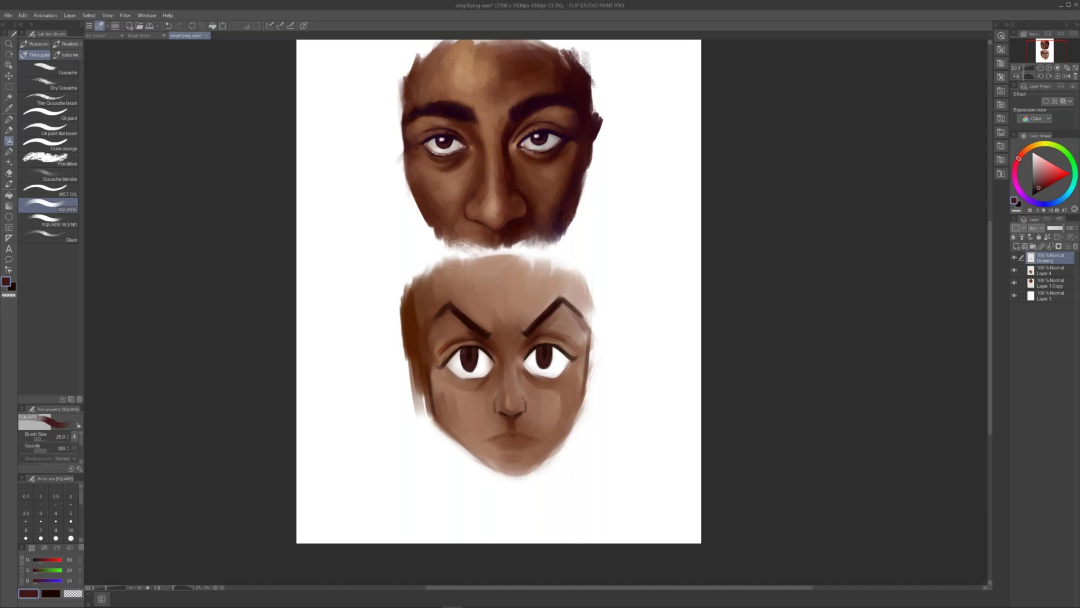
Sample the left iris's dark color, darken the right iris's edge at brush size 17, and choose a light pink as painting color
{"action": "left_click", "coordinate": [470, 359], "text": "alt"}
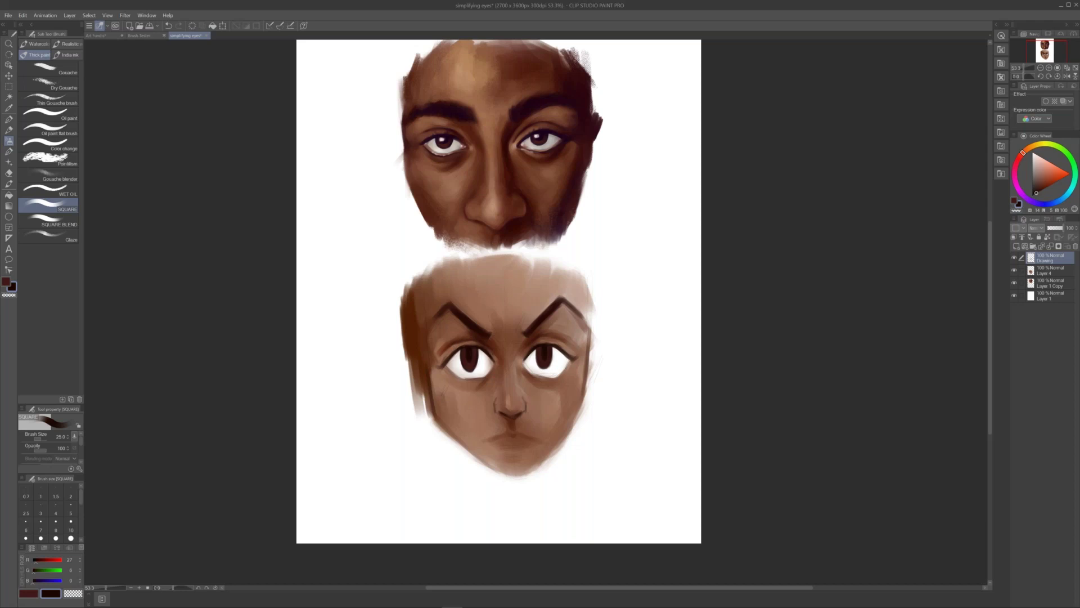
{"action": "key", "text": "bracketleft"}
{"action": "key", "text": "bracketleft"}
{"action": "left_click_drag", "start_coordinate": [535, 362], "coordinate": [536, 348]}
{"action": "left_click", "coordinate": [1043, 161]}
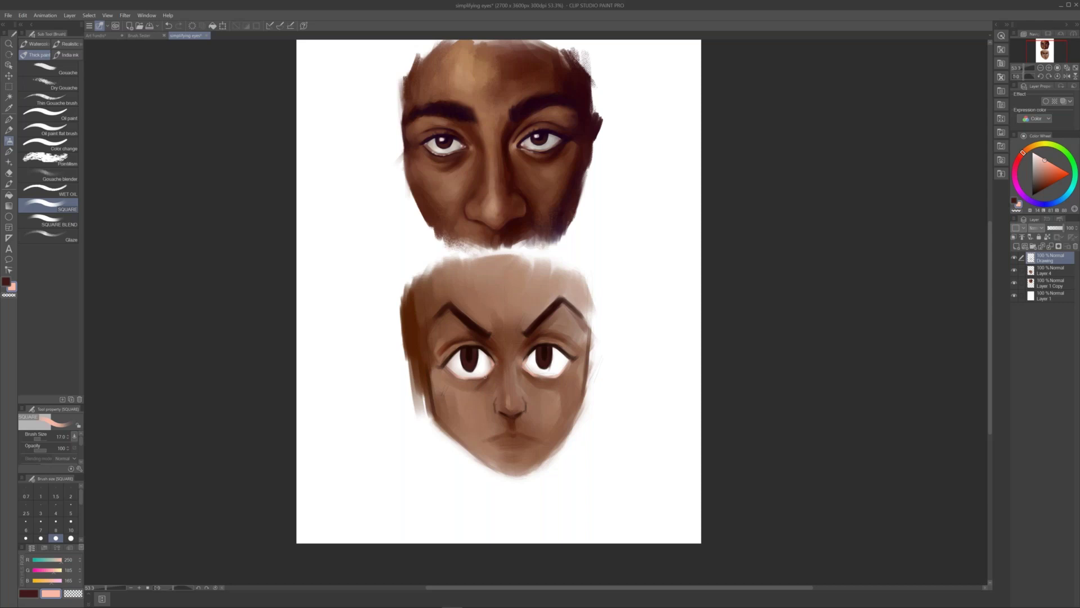
Sample the brown of the left upper eyelid, and shade the area between the left eyebrow and eye at brush size 80
{"action": "key", "text": "i"}
{"action": "left_click", "coordinate": [445, 345]}
{"action": "key", "text": "b"}
{"action": "key", "text": "bracketright"}
{"action": "key", "text": "bracketright"}
{"action": "key", "text": "bracketright"}
{"action": "key", "text": "bracketright"}
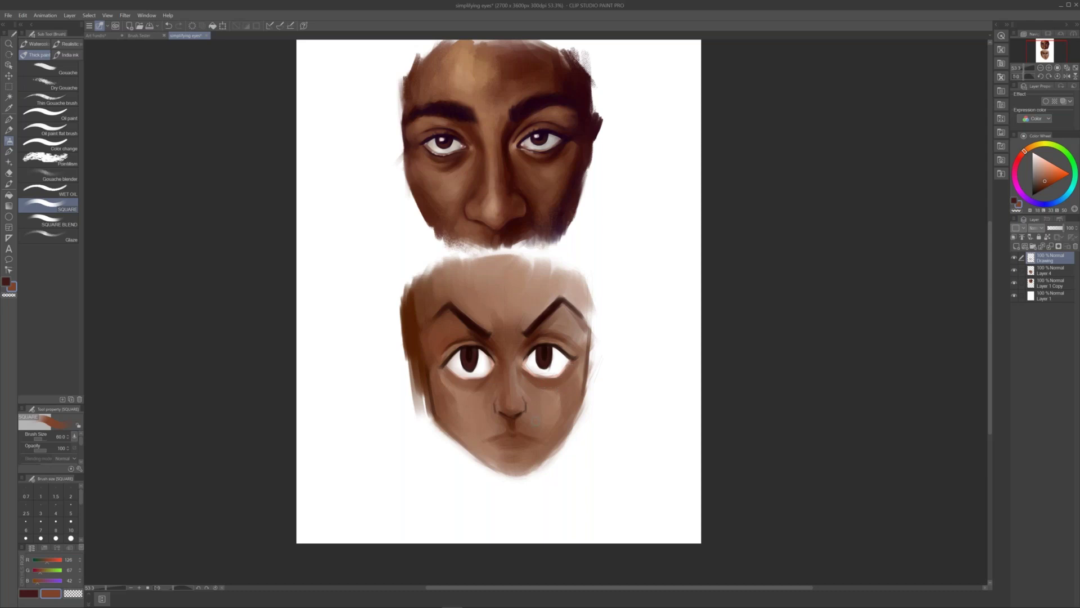
Refine the dark eye lines with a dark red sampled from the left eye and a near-black red at brush size 15
{"action": "key", "text": "bracketleft"}
{"action": "left_click", "coordinate": [487, 355], "text": "alt"}
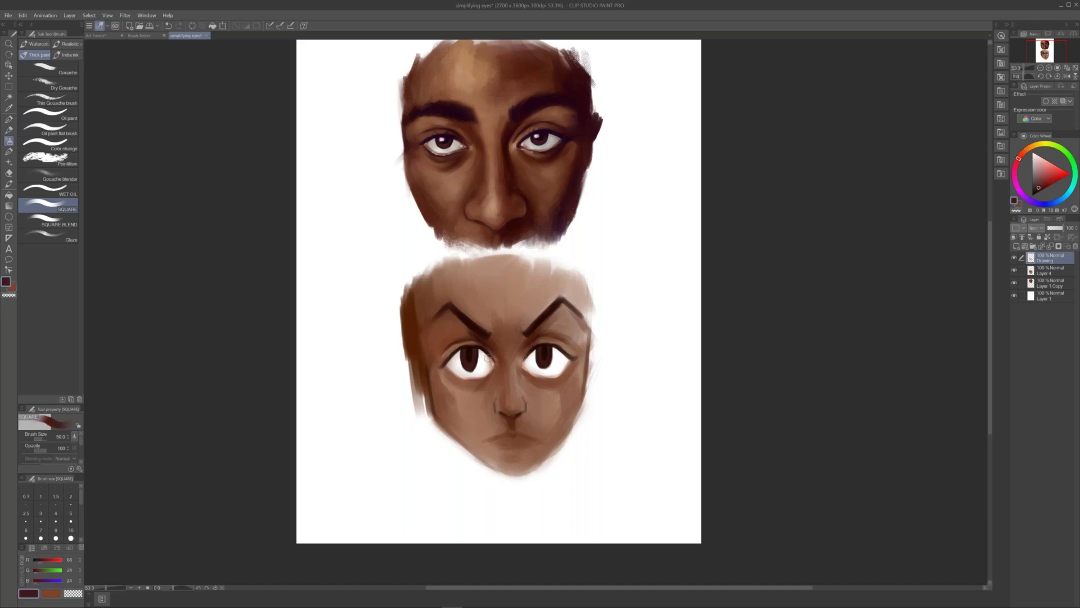
{"action": "left_click", "coordinate": [41, 538]}
{"action": "left_click", "coordinate": [1038, 191]}
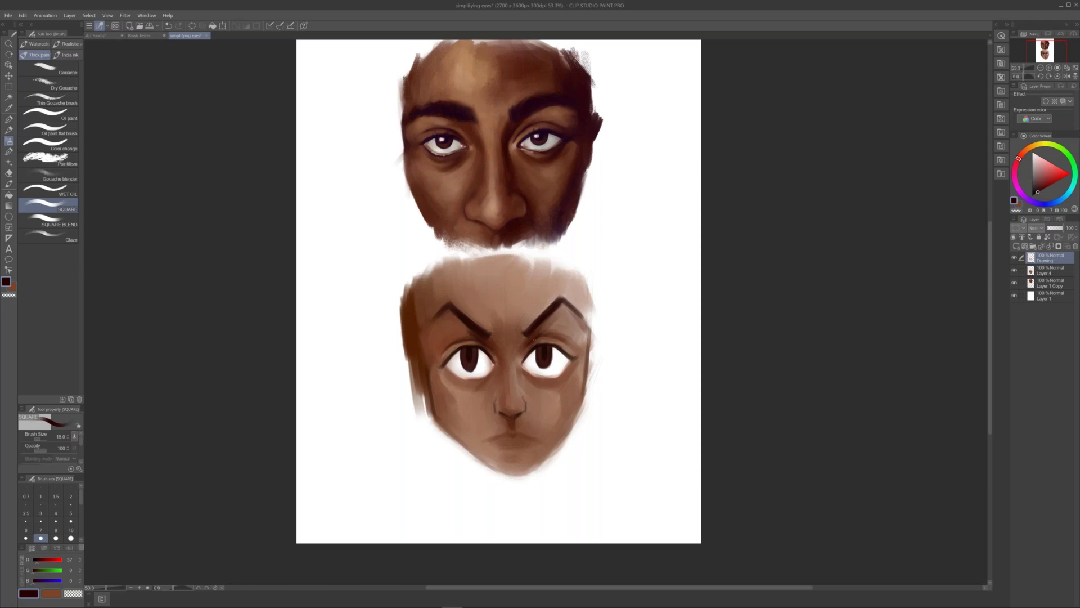
Sample the brown between the eyebrows, and shade the brow area and nose bridge at brush sizes 70 and 80
{"action": "key", "text": "i"}
{"action": "left_click", "coordinate": [504, 338]}
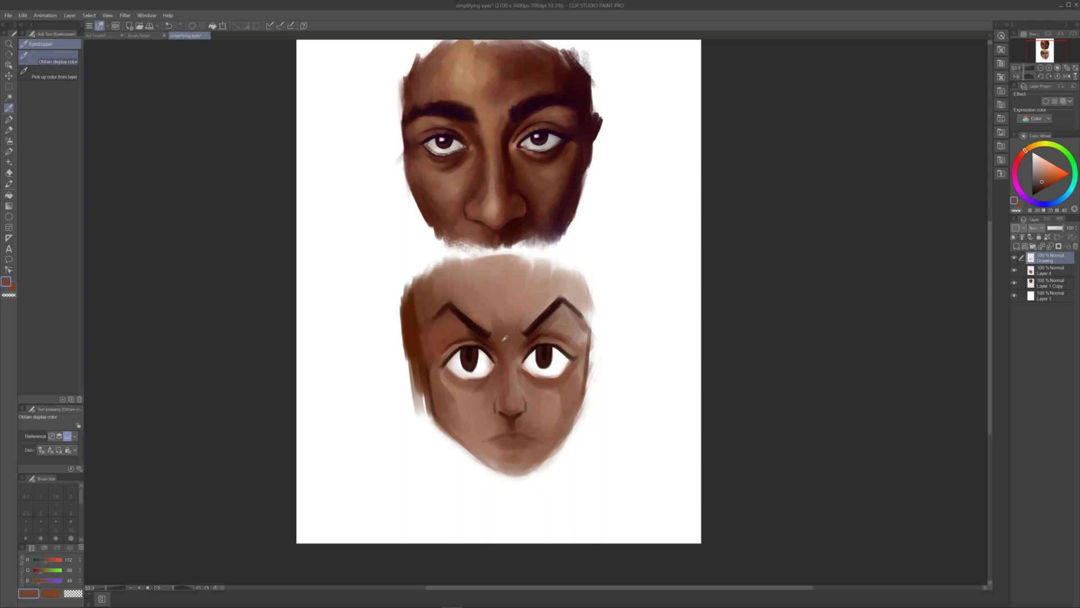
{"action": "key", "text": "b"}
{"action": "left_click_drag", "start_coordinate": [490, 321], "coordinate": [489, 314]}
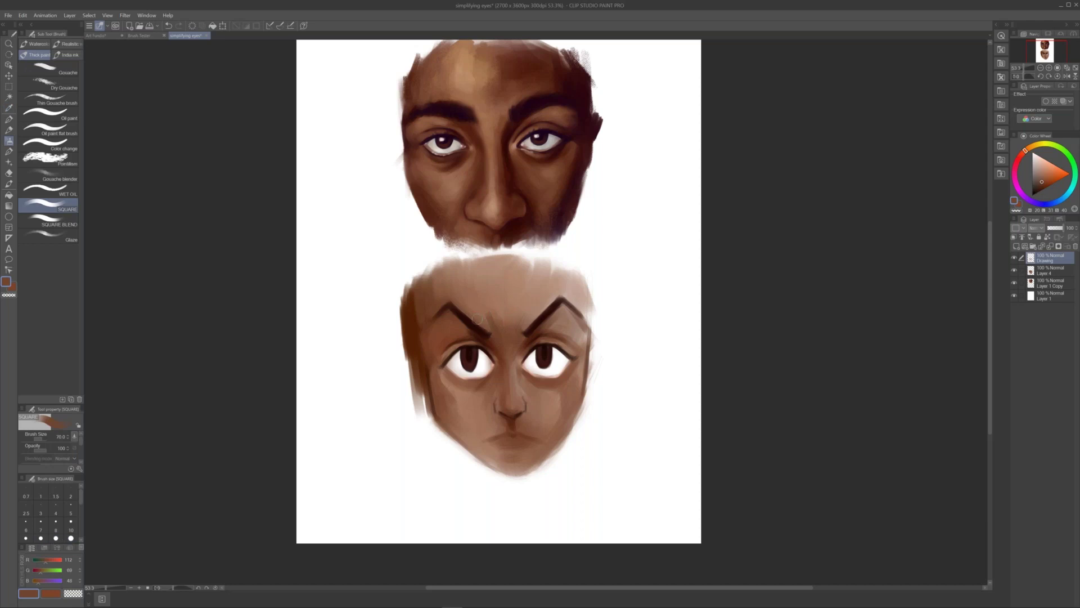
{"action": "mouse_move", "coordinate": [495, 323]}
{"action": "left_mouse_down"}
{"action": "mouse_move", "coordinate": [504, 308]}
{"action": "mouse_move", "coordinate": [524, 318]}
{"action": "mouse_move", "coordinate": [510, 365]}
{"action": "left_mouse_up"}
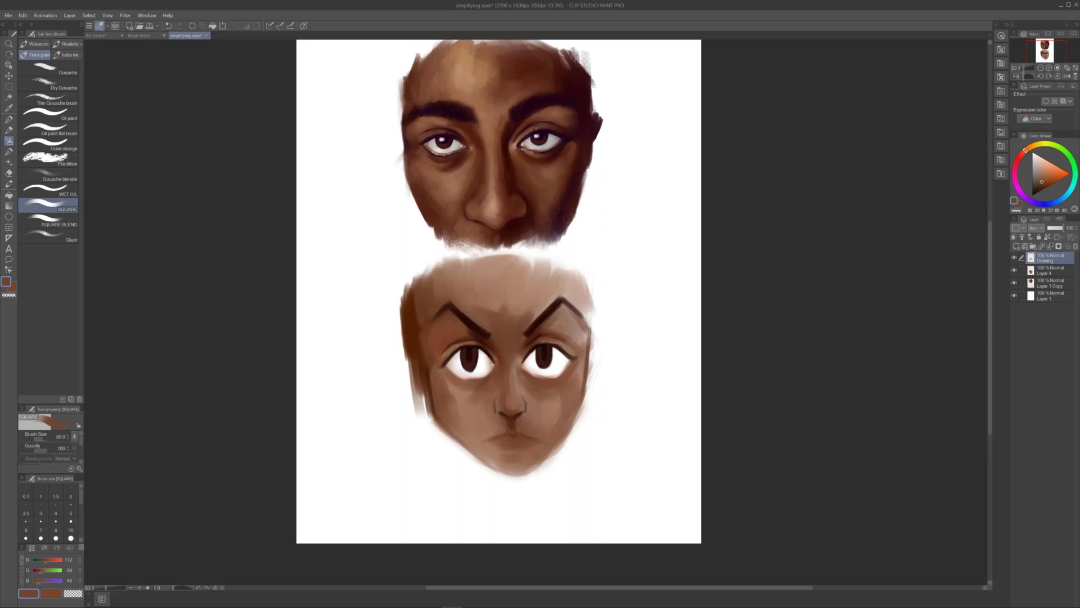
Sketch a tall box with a centre line, inner arch and rounded upper corners beside the stylized face using the G-pen
{"action": "key", "text": "p"}
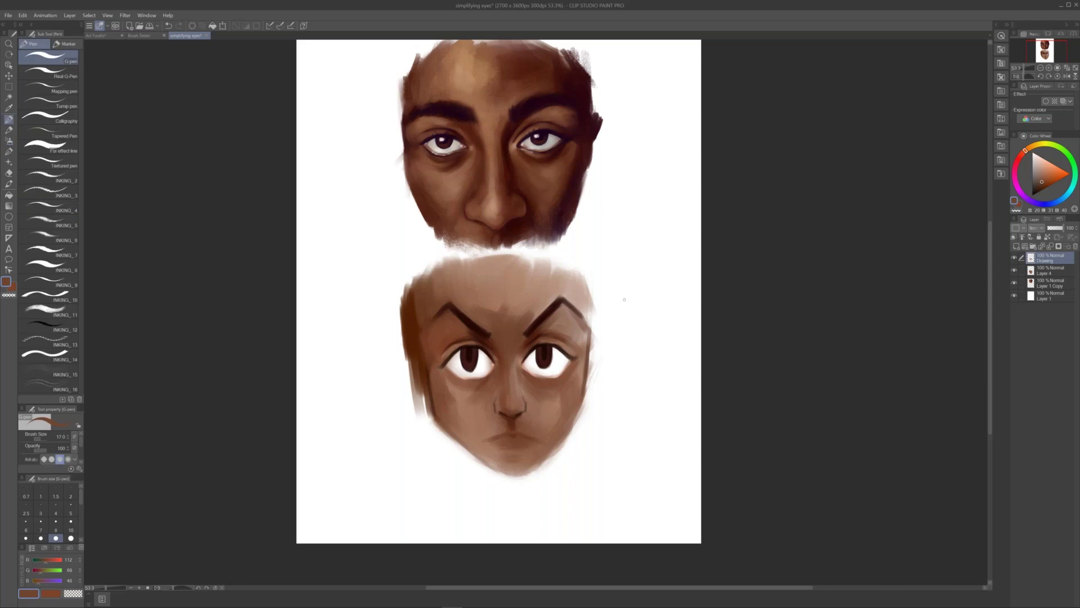
{"action": "mouse_move", "coordinate": [620, 289]}
{"action": "left_mouse_down"}
{"action": "mouse_move", "coordinate": [621, 348]}
{"action": "mouse_move", "coordinate": [659, 306]}
{"action": "mouse_move", "coordinate": [659, 336]}
{"action": "left_mouse_up"}
{"action": "mouse_move", "coordinate": [621, 343]}
{"action": "left_mouse_down"}
{"action": "mouse_move", "coordinate": [662, 335]}
{"action": "mouse_move", "coordinate": [660, 304]}
{"action": "left_mouse_up"}
{"action": "mouse_move", "coordinate": [624, 343]}
{"action": "left_mouse_down"}
{"action": "mouse_move", "coordinate": [652, 319]}
{"action": "mouse_move", "coordinate": [655, 332]}
{"action": "left_mouse_up"}
{"action": "left_click_drag", "start_coordinate": [634, 288], "coordinate": [638, 335]}
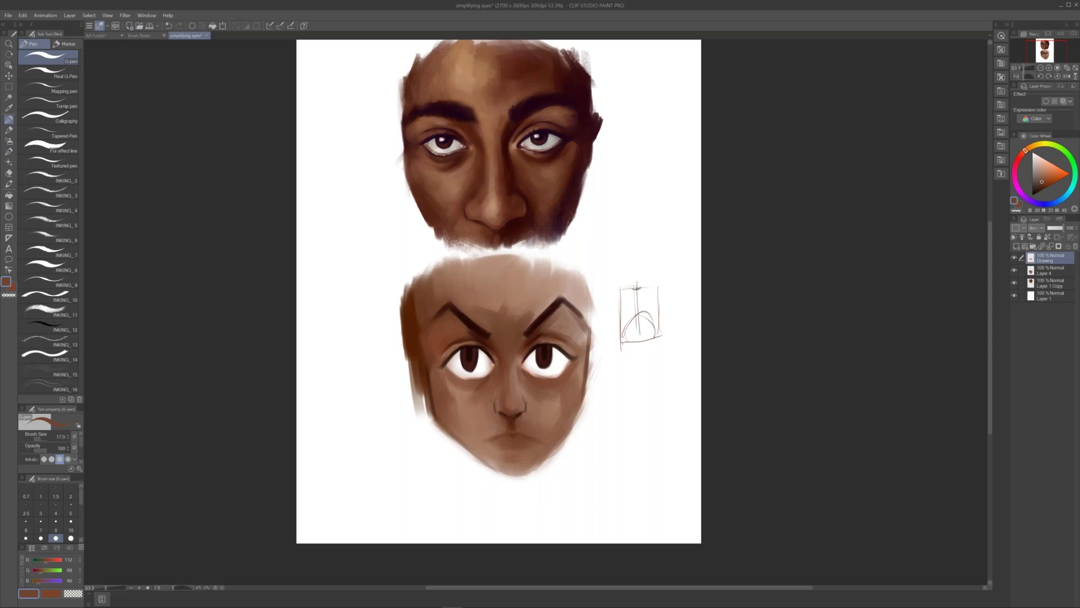
{"action": "left_click_drag", "start_coordinate": [621, 283], "coordinate": [653, 282]}
{"action": "mouse_move", "coordinate": [653, 327]}
{"action": "left_mouse_down"}
{"action": "mouse_move", "coordinate": [646, 284]}
{"action": "mouse_move", "coordinate": [657, 332]}
{"action": "mouse_move", "coordinate": [627, 335]}
{"action": "left_mouse_up"}
{"action": "mouse_move", "coordinate": [625, 288]}
{"action": "left_mouse_down"}
{"action": "mouse_move", "coordinate": [621, 330]}
{"action": "mouse_move", "coordinate": [617, 319]}
{"action": "left_mouse_up"}
{"action": "left_click_drag", "start_coordinate": [635, 324], "coordinate": [653, 315]}
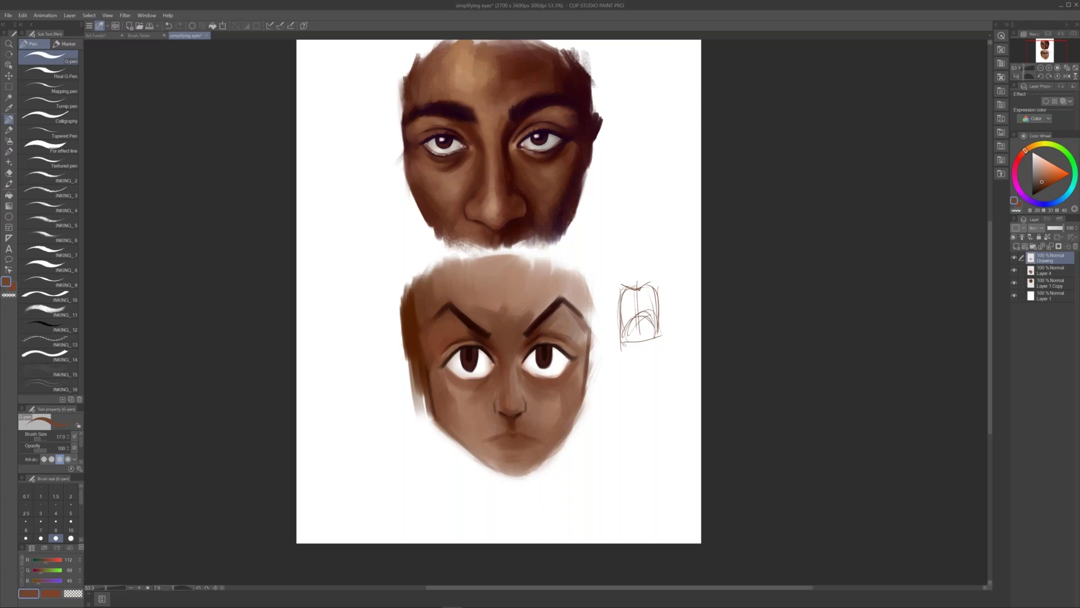
{"action": "mouse_move", "coordinate": [653, 336]}
{"action": "left_mouse_down"}
{"action": "mouse_move", "coordinate": [622, 342]}
{"action": "mouse_move", "coordinate": [655, 345]}
{"action": "left_mouse_up"}
Sketch a second, shorter box directly beneath the tall box beside the face
{"action": "scroll", "coordinate": [660, 355], "scroll_direction": "up", "scroll_amount": 3}
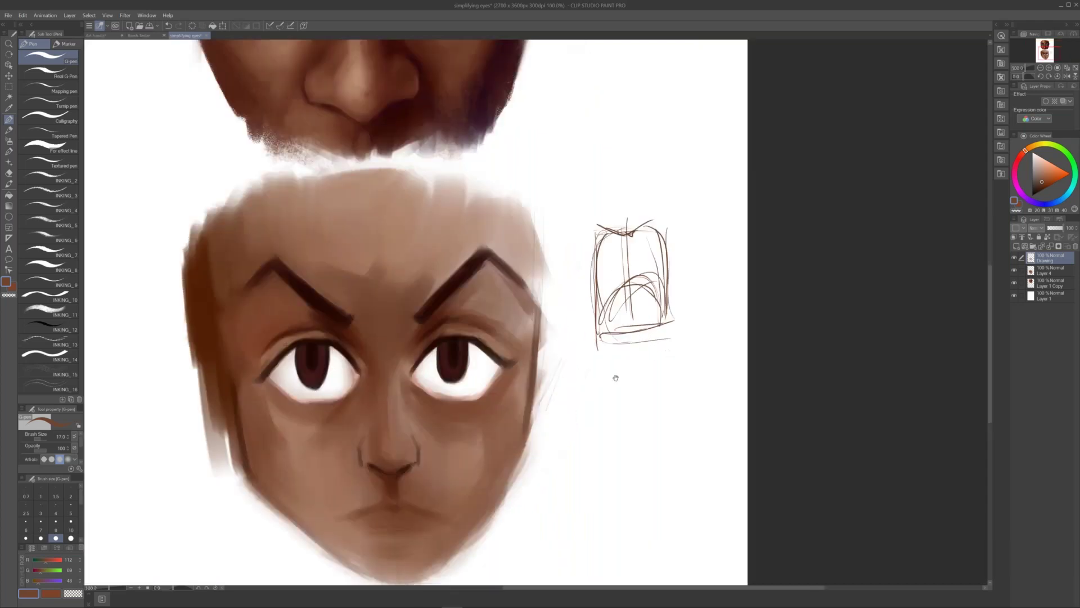
{"action": "scroll", "coordinate": [615, 374], "scroll_direction": "right", "scroll_amount": 2}
{"action": "mouse_move", "coordinate": [504, 374]}
{"action": "left_mouse_down"}
{"action": "mouse_move", "coordinate": [561, 354]}
{"action": "mouse_move", "coordinate": [574, 367]}
{"action": "mouse_move", "coordinate": [504, 365]}
{"action": "mouse_move", "coordinate": [507, 411]}
{"action": "mouse_move", "coordinate": [571, 400]}
{"action": "mouse_move", "coordinate": [505, 378]}
{"action": "mouse_move", "coordinate": [559, 355]}
{"action": "mouse_move", "coordinate": [570, 396]}
{"action": "mouse_move", "coordinate": [501, 383]}
{"action": "mouse_move", "coordinate": [573, 399]}
{"action": "left_mouse_up"}
{"action": "left_click_drag", "start_coordinate": [574, 358], "coordinate": [573, 396]}
{"action": "left_click_drag", "start_coordinate": [507, 363], "coordinate": [564, 359]}
{"action": "left_click_drag", "start_coordinate": [572, 359], "coordinate": [569, 399]}
Sketch a small upright box with a reinforced outline above the tall box
{"action": "left_click_drag", "start_coordinate": [500, 189], "coordinate": [507, 236]}
{"action": "mouse_move", "coordinate": [495, 184]}
{"action": "left_mouse_down"}
{"action": "mouse_move", "coordinate": [506, 225]}
{"action": "mouse_move", "coordinate": [539, 185]}
{"action": "left_mouse_up"}
{"action": "mouse_move", "coordinate": [541, 211]}
{"action": "left_mouse_down"}
{"action": "mouse_move", "coordinate": [514, 233]}
{"action": "mouse_move", "coordinate": [544, 231]}
{"action": "left_mouse_up"}
{"action": "left_click_drag", "start_coordinate": [541, 216], "coordinate": [530, 188]}
{"action": "mouse_move", "coordinate": [494, 187]}
{"action": "left_mouse_down"}
{"action": "mouse_move", "coordinate": [497, 243]}
{"action": "mouse_move", "coordinate": [538, 185]}
{"action": "left_mouse_up"}
{"action": "left_click_drag", "start_coordinate": [544, 202], "coordinate": [543, 233]}
{"action": "mouse_move", "coordinate": [505, 189]}
{"action": "left_mouse_down"}
{"action": "mouse_move", "coordinate": [508, 235]}
{"action": "mouse_move", "coordinate": [542, 232]}
{"action": "left_mouse_up"}
{"action": "left_click_drag", "start_coordinate": [540, 213], "coordinate": [543, 183]}
{"action": "mouse_move", "coordinate": [543, 188]}
{"action": "left_mouse_down"}
{"action": "mouse_move", "coordinate": [532, 236]}
{"action": "mouse_move", "coordinate": [541, 230]}
{"action": "left_mouse_up"}
Draw arrows pointing at the small box and the tall box, and write 1½ above the lower arrow
{"action": "left_click_drag", "start_coordinate": [580, 173], "coordinate": [554, 197]}
{"action": "left_click_drag", "start_coordinate": [560, 183], "coordinate": [566, 194]}
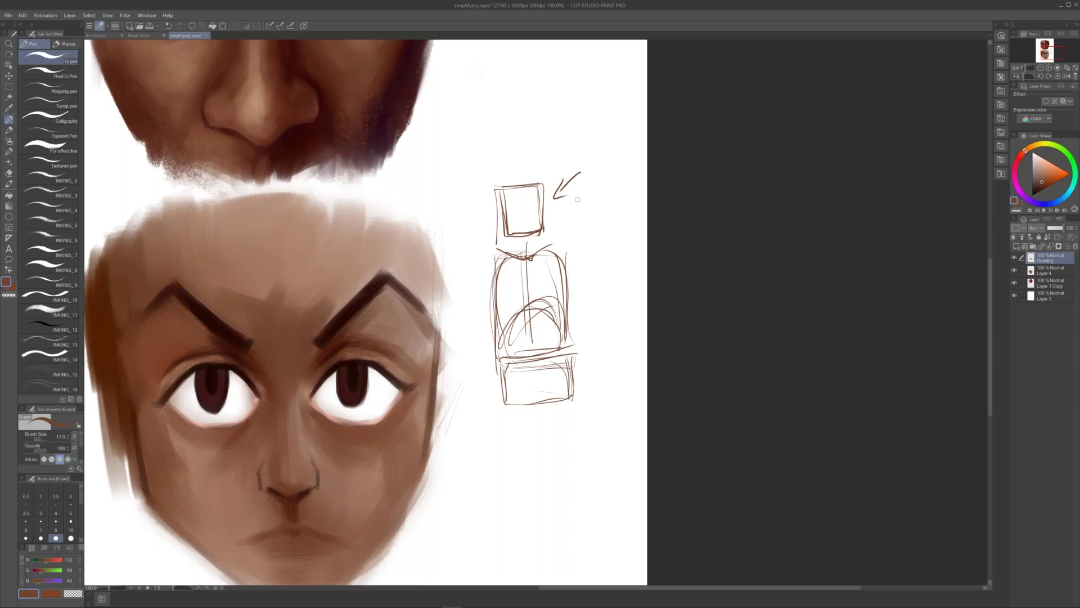
{"action": "left_click_drag", "start_coordinate": [612, 246], "coordinate": [579, 273]}
{"action": "mouse_move", "coordinate": [587, 256]}
{"action": "left_mouse_down"}
{"action": "mouse_move", "coordinate": [578, 274]}
{"action": "mouse_move", "coordinate": [594, 271]}
{"action": "left_mouse_up"}
{"action": "mouse_move", "coordinate": [605, 214]}
{"action": "left_mouse_down"}
{"action": "mouse_move", "coordinate": [605, 231]}
{"action": "mouse_move", "coordinate": [613, 219]}
{"action": "mouse_move", "coordinate": [621, 230]}
{"action": "left_mouse_up"}
Mark the small box's upper and lower edges and its vertical centre line in black
{"action": "left_click", "coordinate": [512, 153], "text": "alt"}
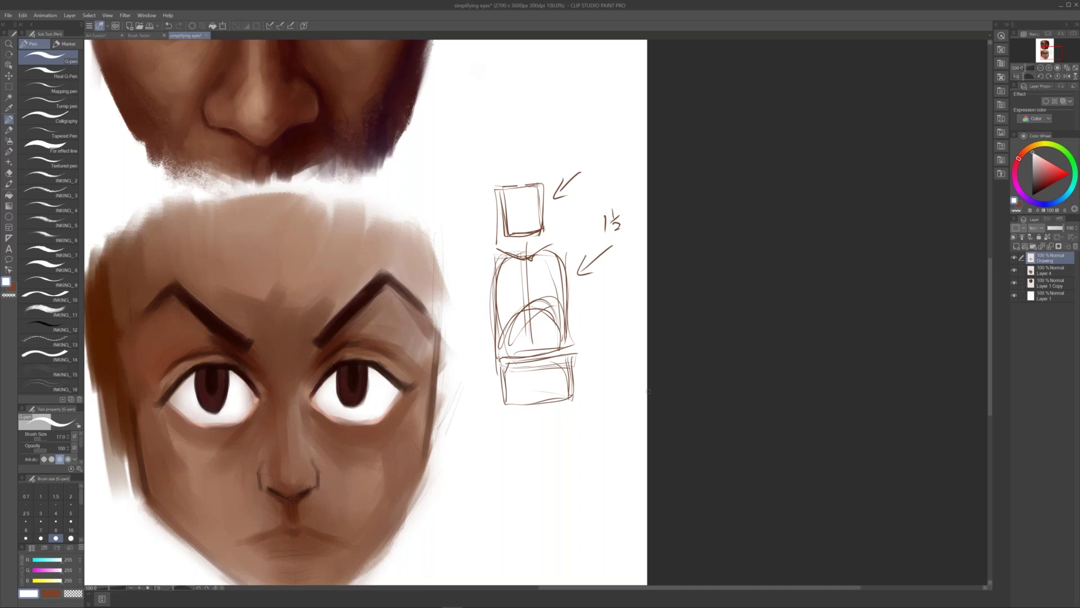
{"action": "left_click", "coordinate": [1032, 195]}
{"action": "mouse_move", "coordinate": [508, 188]}
{"action": "left_mouse_down"}
{"action": "mouse_move", "coordinate": [538, 191]}
{"action": "mouse_move", "coordinate": [518, 192]}
{"action": "mouse_move", "coordinate": [532, 234]}
{"action": "left_mouse_up"}
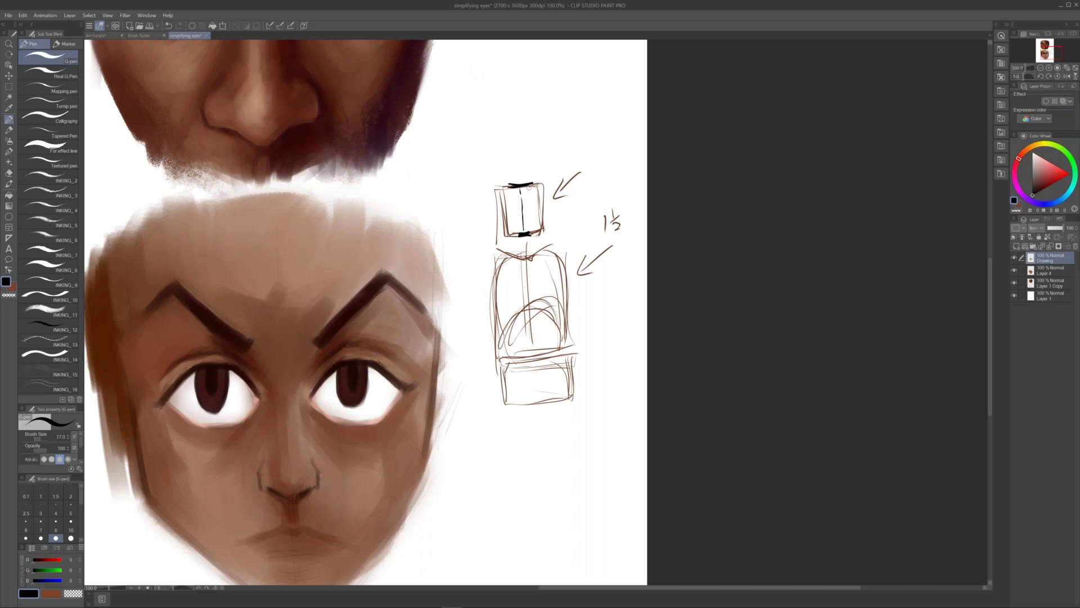
{"action": "left_click_drag", "start_coordinate": [527, 184], "coordinate": [519, 185]}
Outline the tall box in black, and add a narrow horizontal band along its base
{"action": "left_click_drag", "start_coordinate": [559, 257], "coordinate": [568, 255]}
{"action": "left_click_drag", "start_coordinate": [561, 299], "coordinate": [571, 332]}
{"action": "left_click_drag", "start_coordinate": [489, 334], "coordinate": [570, 334]}
{"action": "mouse_move", "coordinate": [495, 255]}
{"action": "left_mouse_down"}
{"action": "mouse_move", "coordinate": [496, 336]}
{"action": "mouse_move", "coordinate": [568, 255]}
{"action": "mouse_move", "coordinate": [566, 295]}
{"action": "left_mouse_up"}
{"action": "left_click_drag", "start_coordinate": [565, 257], "coordinate": [567, 336]}
{"action": "mouse_move", "coordinate": [505, 348]}
{"action": "left_mouse_down"}
{"action": "mouse_move", "coordinate": [570, 344]}
{"action": "mouse_move", "coordinate": [564, 350]}
{"action": "left_mouse_up"}
{"action": "left_click_drag", "start_coordinate": [501, 334], "coordinate": [500, 348]}
{"action": "left_click_drag", "start_coordinate": [566, 339], "coordinate": [567, 351]}
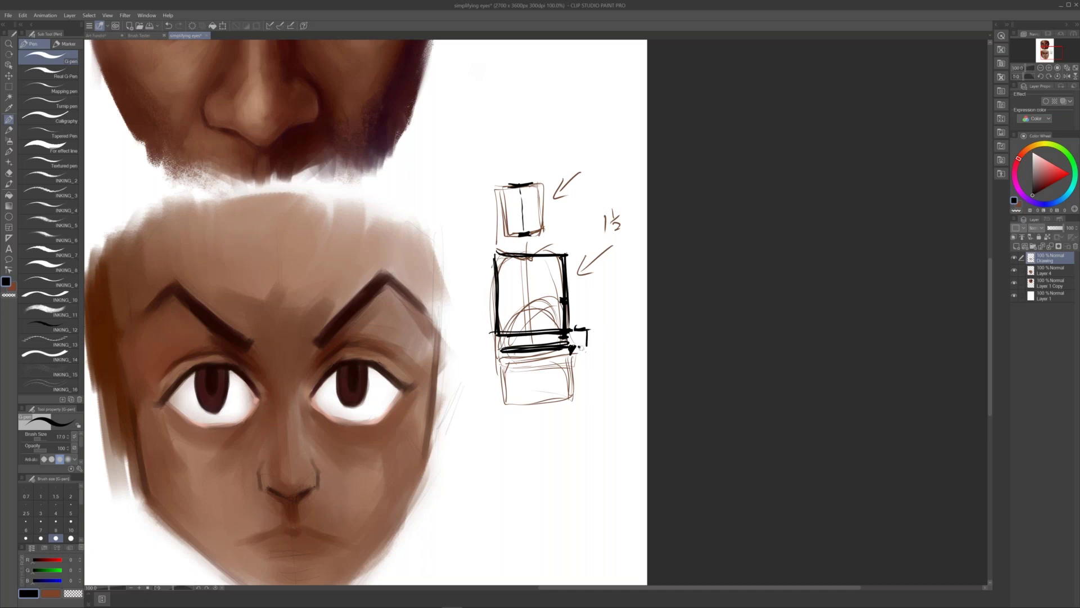
Mark the band's height with a side bracket, and draw black curved and slanted lines around the band and arch
{"action": "left_click_drag", "start_coordinate": [590, 336], "coordinate": [601, 334]}
{"action": "mouse_move", "coordinate": [570, 347]}
{"action": "left_mouse_down"}
{"action": "mouse_move", "coordinate": [559, 373]}
{"action": "mouse_move", "coordinate": [515, 372]}
{"action": "left_mouse_up"}
{"action": "mouse_move", "coordinate": [501, 348]}
{"action": "left_mouse_down"}
{"action": "mouse_move", "coordinate": [509, 358]}
{"action": "mouse_move", "coordinate": [501, 334]}
{"action": "mouse_move", "coordinate": [505, 343]}
{"action": "mouse_move", "coordinate": [540, 304]}
{"action": "mouse_move", "coordinate": [563, 329]}
{"action": "left_mouse_up"}
{"action": "mouse_move", "coordinate": [502, 334]}
{"action": "left_mouse_down"}
{"action": "mouse_move", "coordinate": [525, 311]}
{"action": "mouse_move", "coordinate": [491, 349]}
{"action": "mouse_move", "coordinate": [479, 336]}
{"action": "mouse_move", "coordinate": [483, 357]}
{"action": "mouse_move", "coordinate": [502, 350]}
{"action": "mouse_move", "coordinate": [489, 347]}
{"action": "left_mouse_up"}
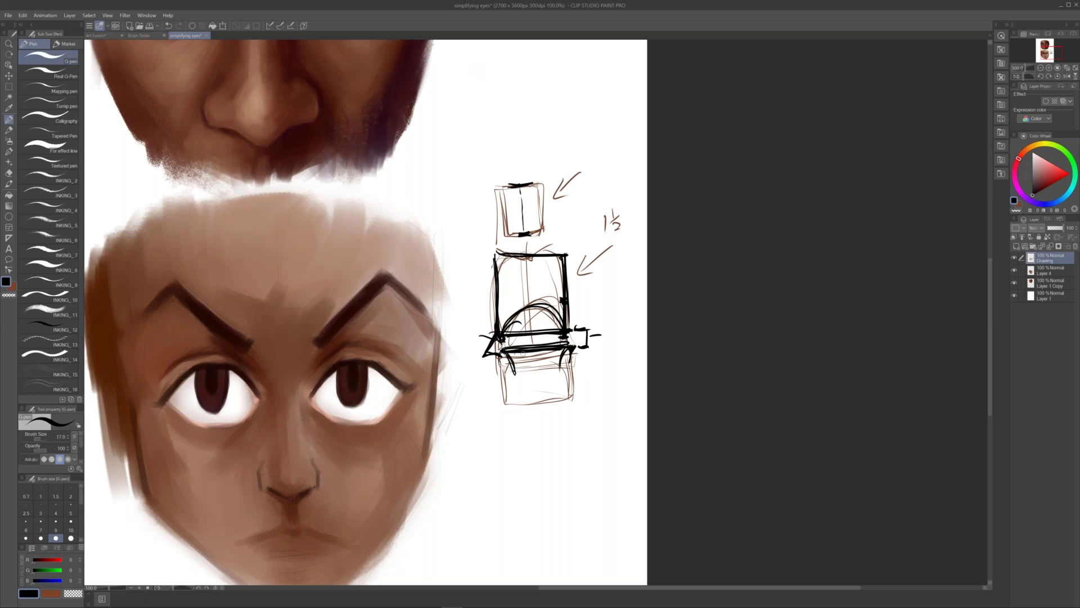
Sample a light brown from below the stylized left eye for the SQUARE brush at size 80, and return to the G-pen
{"action": "mouse_move", "coordinate": [524, 487]}
{"action": "left_mouse_down"}
{"action": "mouse_move", "coordinate": [641, 378]}
{"action": "mouse_move", "coordinate": [662, 386]}
{"action": "left_mouse_up"}
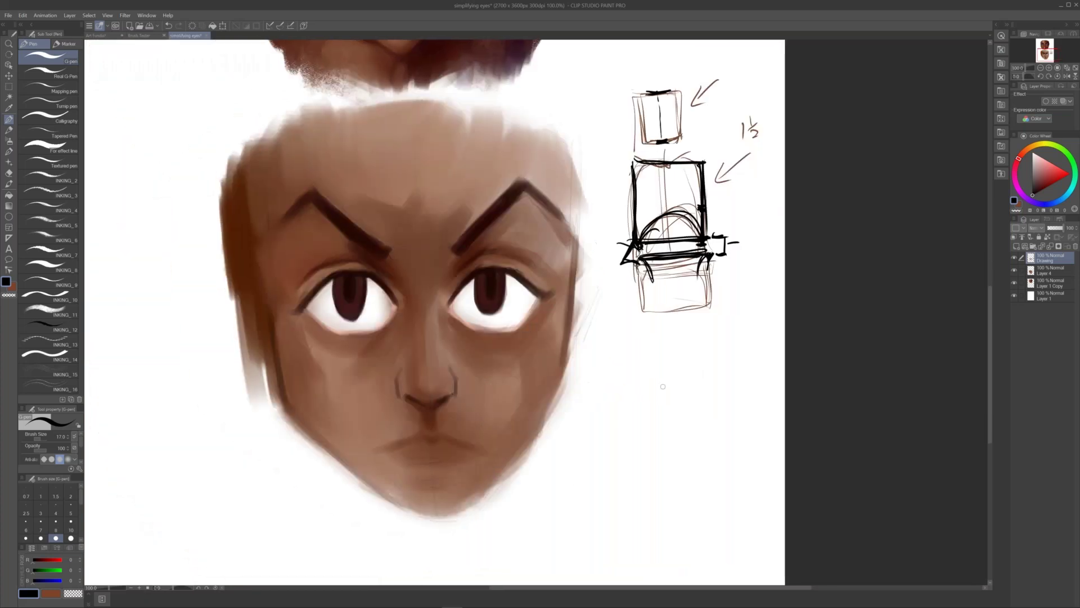
{"action": "scroll", "coordinate": [663, 386], "scroll_direction": "down", "scroll_amount": 3}
{"action": "left_click_drag", "start_coordinate": [663, 386], "coordinate": [562, 489]}
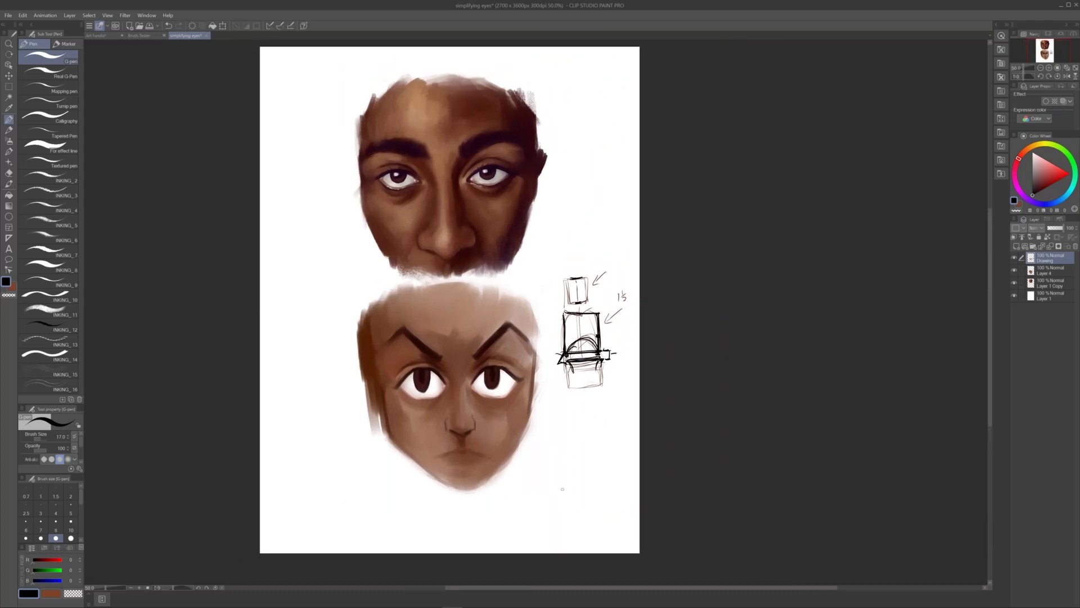
{"action": "key", "text": "b"}
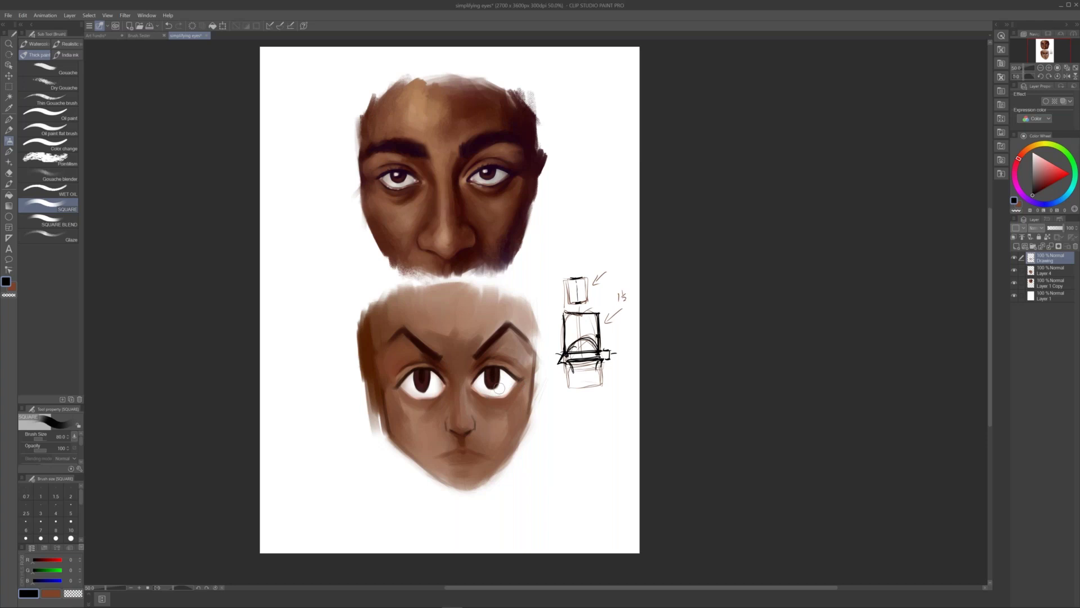
{"action": "key", "text": "i"}
{"action": "left_click", "coordinate": [413, 411]}
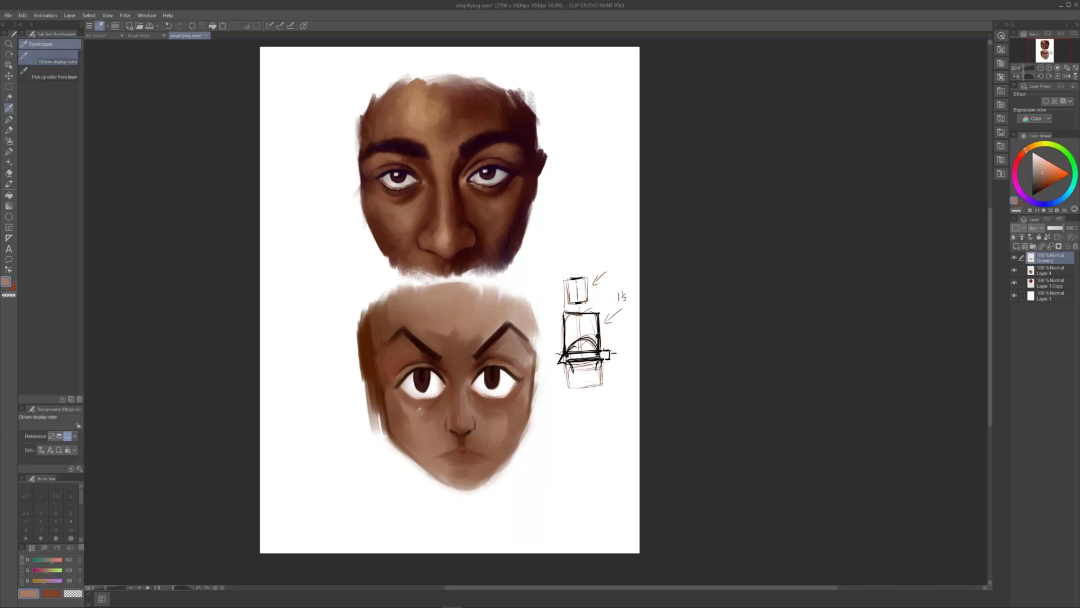
{"action": "key", "text": "b"}
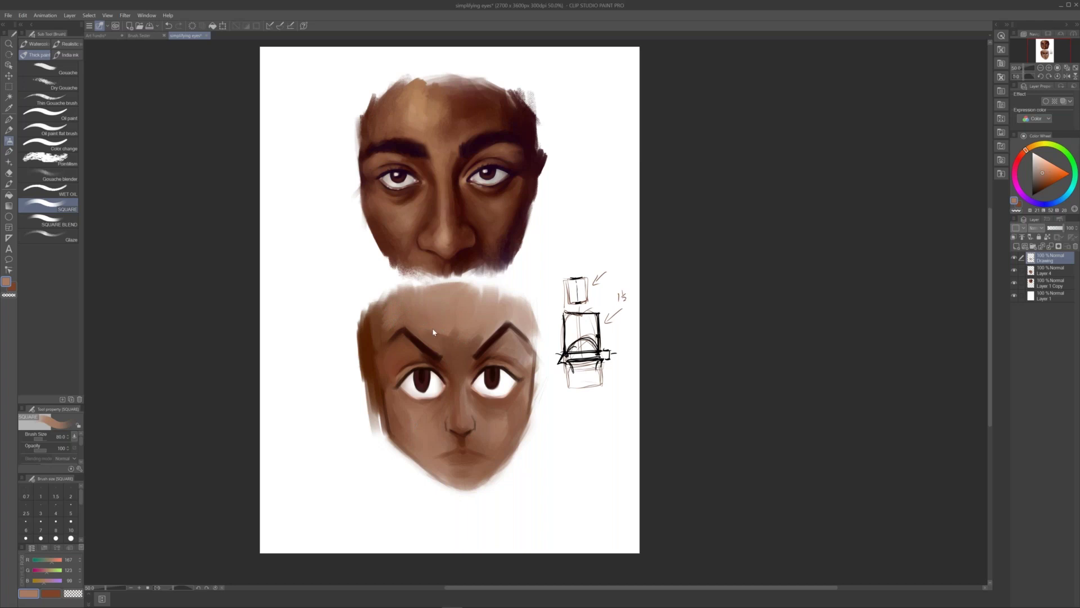
{"action": "left_click_drag", "start_coordinate": [438, 334], "coordinate": [450, 327]}
{"action": "key", "text": "p"}
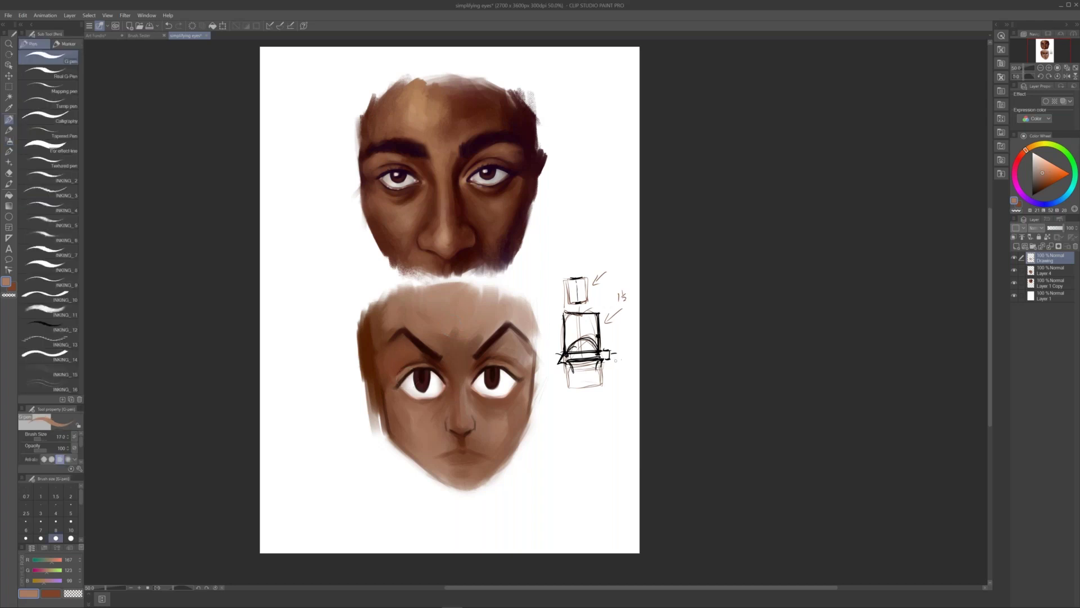
Draw a ticked vertical measuring line beside the tall box in dark reddish brown, and start outlining the box below it
{"action": "key", "text": "x"}
{"action": "left_click_drag", "start_coordinate": [562, 313], "coordinate": [568, 419]}
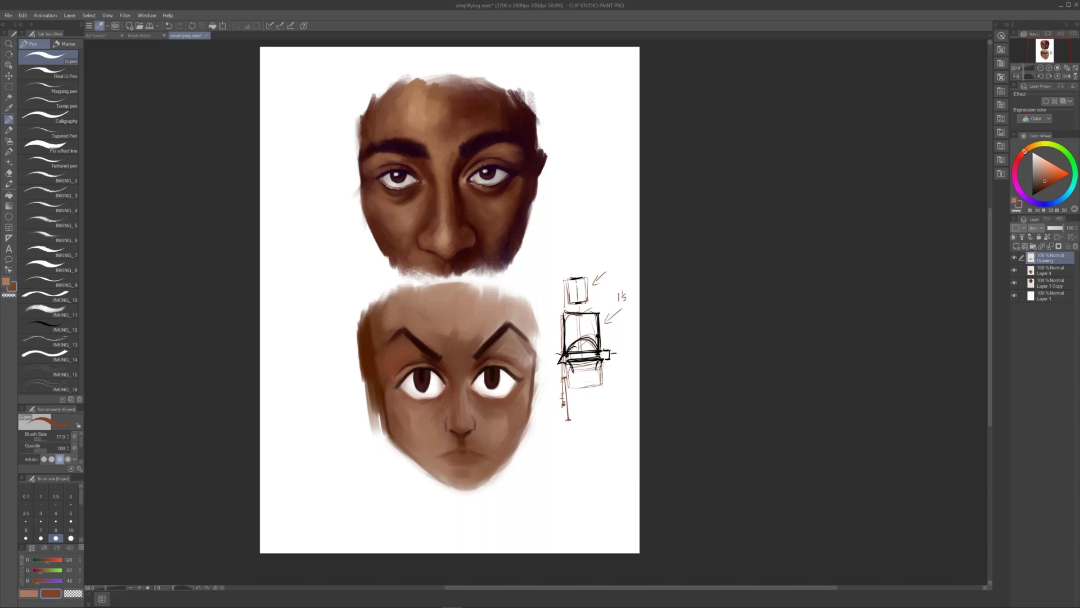
{"action": "left_click_drag", "start_coordinate": [556, 379], "coordinate": [565, 382]}
{"action": "left_click_drag", "start_coordinate": [558, 317], "coordinate": [561, 361]}
{"action": "left_click_drag", "start_coordinate": [565, 385], "coordinate": [602, 385]}
{"action": "mouse_move", "coordinate": [562, 314]}
{"action": "left_mouse_down"}
{"action": "mouse_move", "coordinate": [565, 375]}
{"action": "mouse_move", "coordinate": [599, 378]}
{"action": "left_mouse_up"}
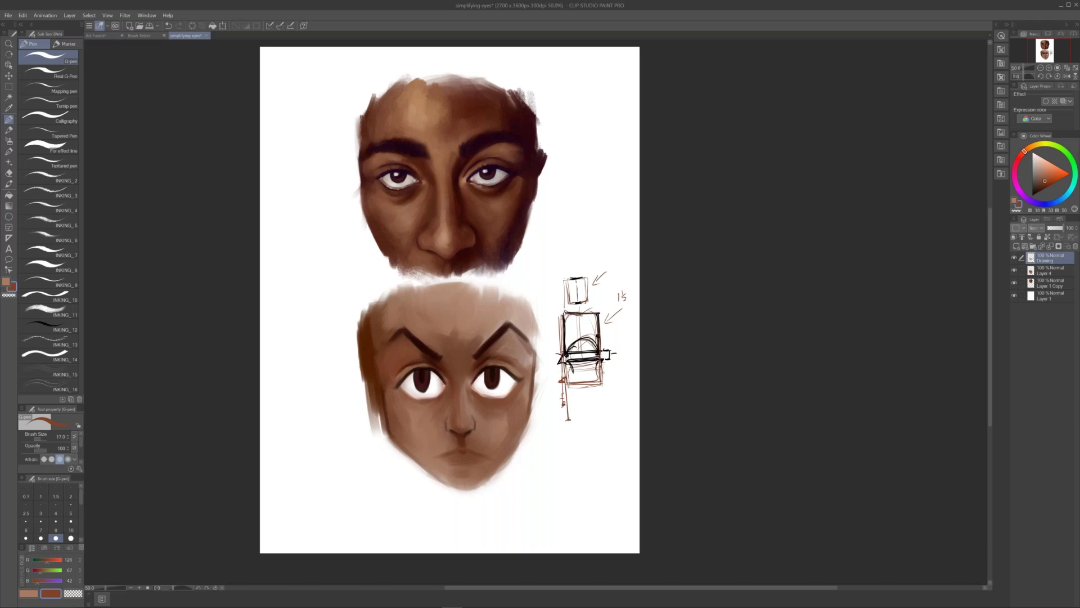
Trace the tall box and the box beneath it together as one long rectangle with repeated dark reddish-brown strokes
{"action": "mouse_move", "coordinate": [561, 310]}
{"action": "left_mouse_down"}
{"action": "mouse_move", "coordinate": [561, 352]}
{"action": "mouse_move", "coordinate": [596, 381]}
{"action": "left_mouse_up"}
{"action": "left_click_drag", "start_coordinate": [596, 362], "coordinate": [597, 380]}
{"action": "left_click_drag", "start_coordinate": [597, 315], "coordinate": [597, 348]}
{"action": "mouse_move", "coordinate": [561, 313]}
{"action": "left_mouse_down"}
{"action": "mouse_move", "coordinate": [597, 310]}
{"action": "mouse_move", "coordinate": [598, 354]}
{"action": "left_mouse_up"}
{"action": "left_click_drag", "start_coordinate": [599, 362], "coordinate": [600, 385]}
{"action": "left_click_drag", "start_coordinate": [565, 365], "coordinate": [596, 380]}
{"action": "mouse_move", "coordinate": [566, 312]}
{"action": "left_mouse_down"}
{"action": "mouse_move", "coordinate": [566, 367]}
{"action": "mouse_move", "coordinate": [603, 378]}
{"action": "left_mouse_up"}
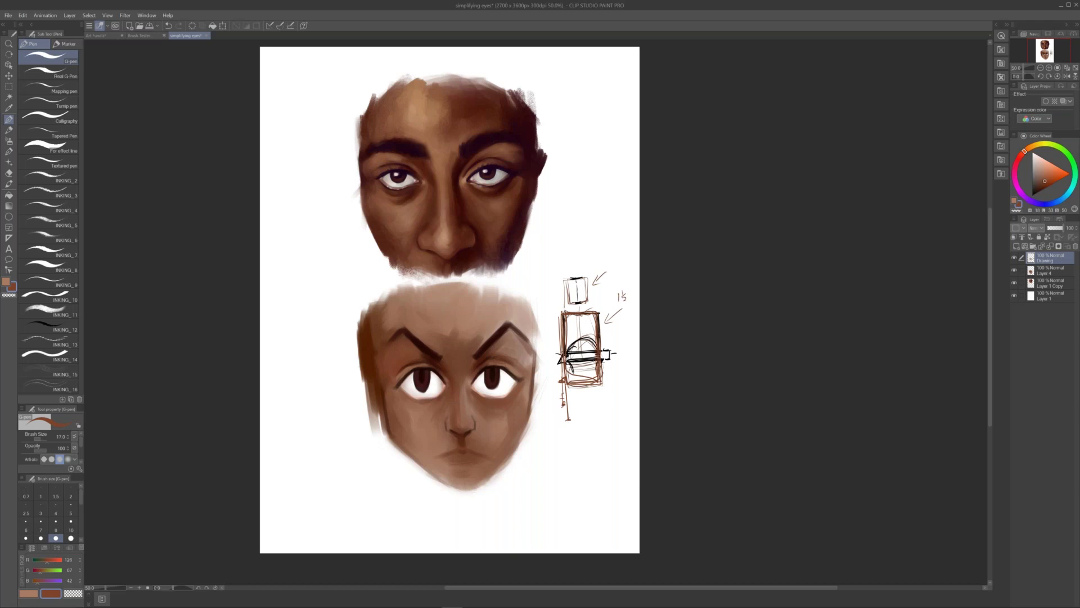
Sketch another tall box below the stack, cross its lower part with a long horizontal line, and mark the distances beside the boxes
{"action": "mouse_move", "coordinate": [572, 389]}
{"action": "left_mouse_down"}
{"action": "mouse_move", "coordinate": [571, 453]}
{"action": "mouse_move", "coordinate": [605, 455]}
{"action": "left_mouse_up"}
{"action": "mouse_move", "coordinate": [574, 389]}
{"action": "left_mouse_down"}
{"action": "mouse_move", "coordinate": [609, 453]}
{"action": "mouse_move", "coordinate": [573, 456]}
{"action": "left_mouse_up"}
{"action": "left_click_drag", "start_coordinate": [560, 438], "coordinate": [625, 436]}
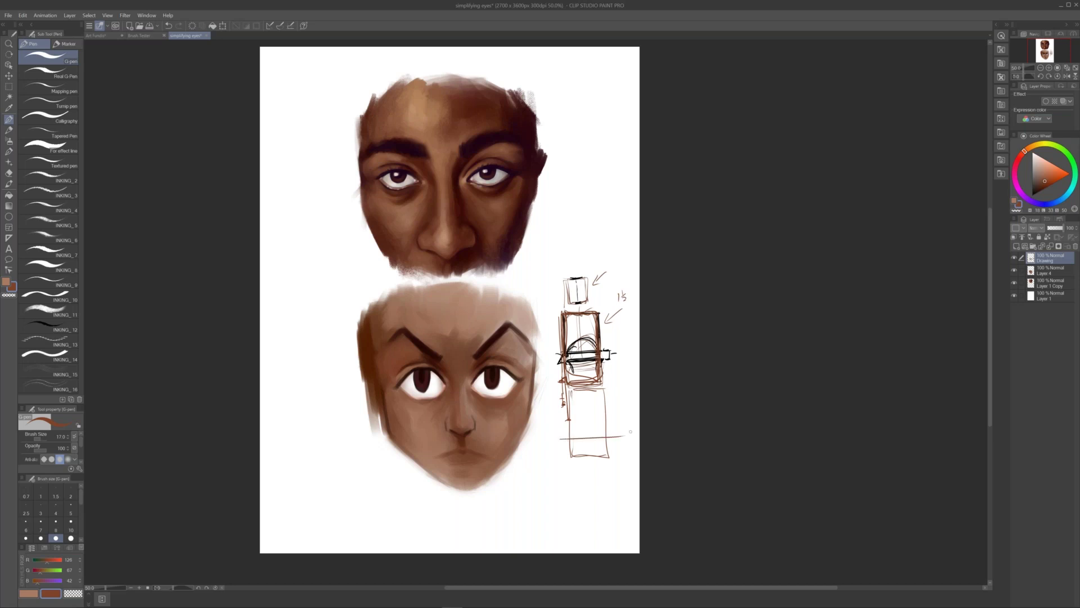
{"action": "left_click_drag", "start_coordinate": [560, 367], "coordinate": [572, 442]}
{"action": "left_click_drag", "start_coordinate": [542, 472], "coordinate": [524, 416]}
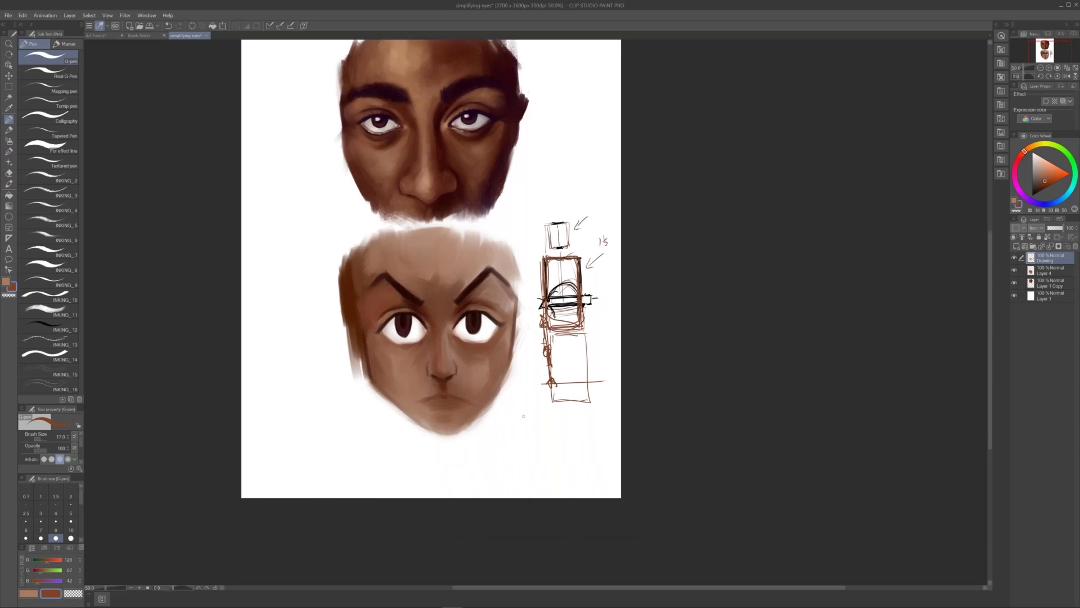
Return to the SQUARE brush and reduce its size to 80, with the dark reddish brown as the active color
{"action": "key", "text": "b"}
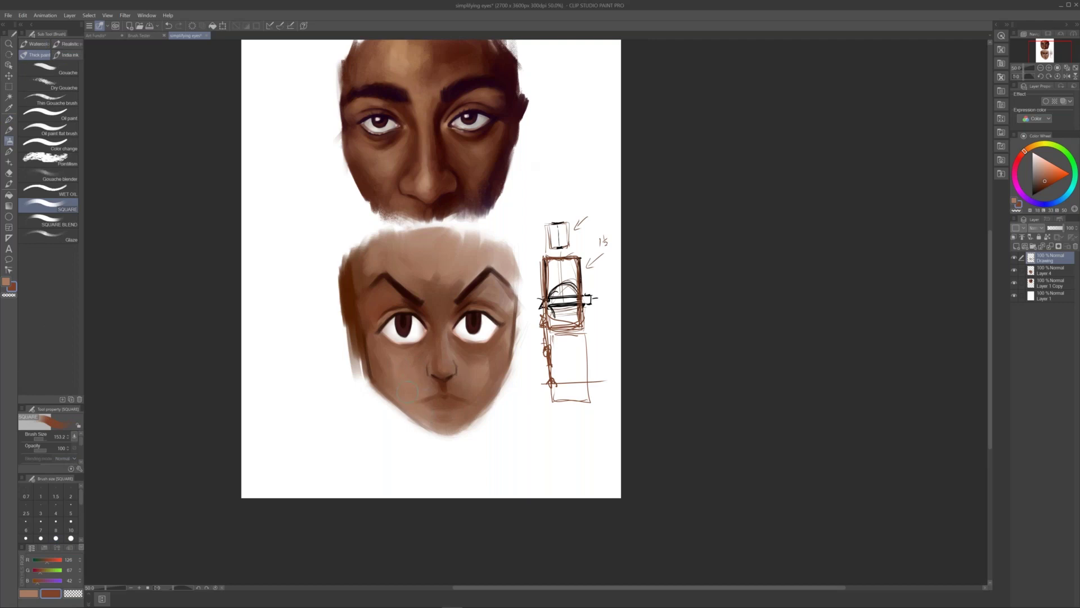
{"action": "key", "text": "x"}
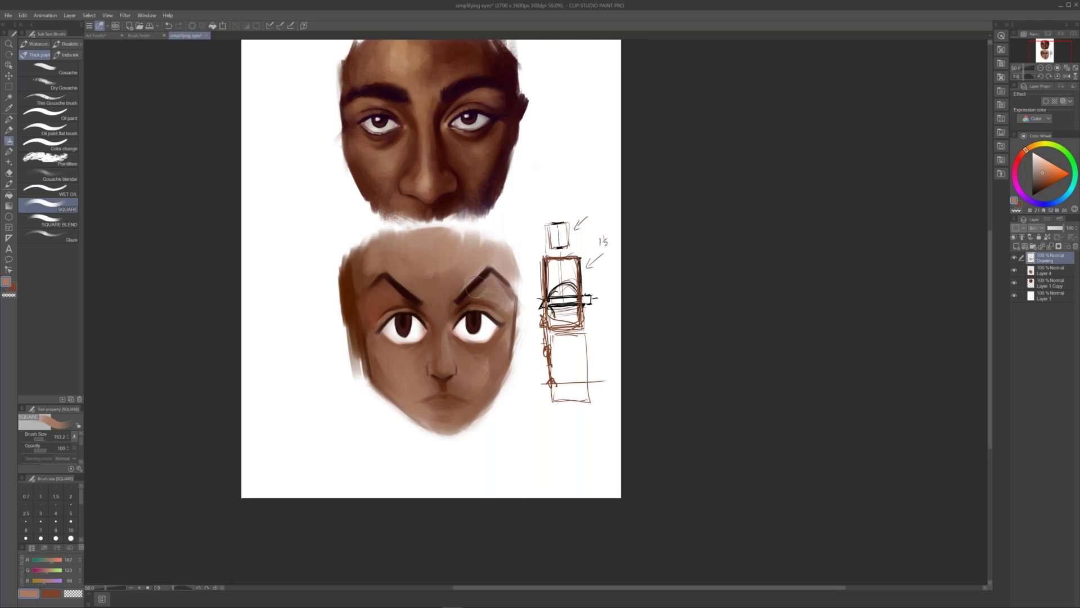
{"action": "key", "text": "bracketleft"}
{"action": "key", "text": "bracketleft"}
{"action": "key", "text": "bracketleft"}
{"action": "key", "text": "bracketleft"}
{"action": "key", "text": "x"}
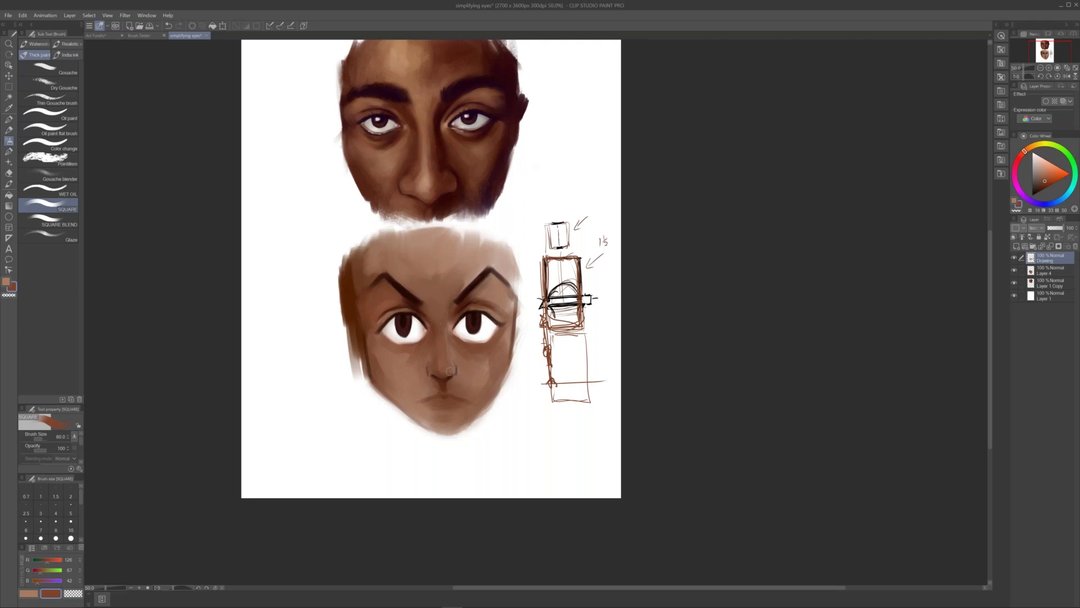
Paint down the stylized face's right edge with a smaller SQUARE brush, adjusting a skin tone sampled from between the eyes
{"action": "left_click", "coordinate": [460, 306], "text": "alt"}
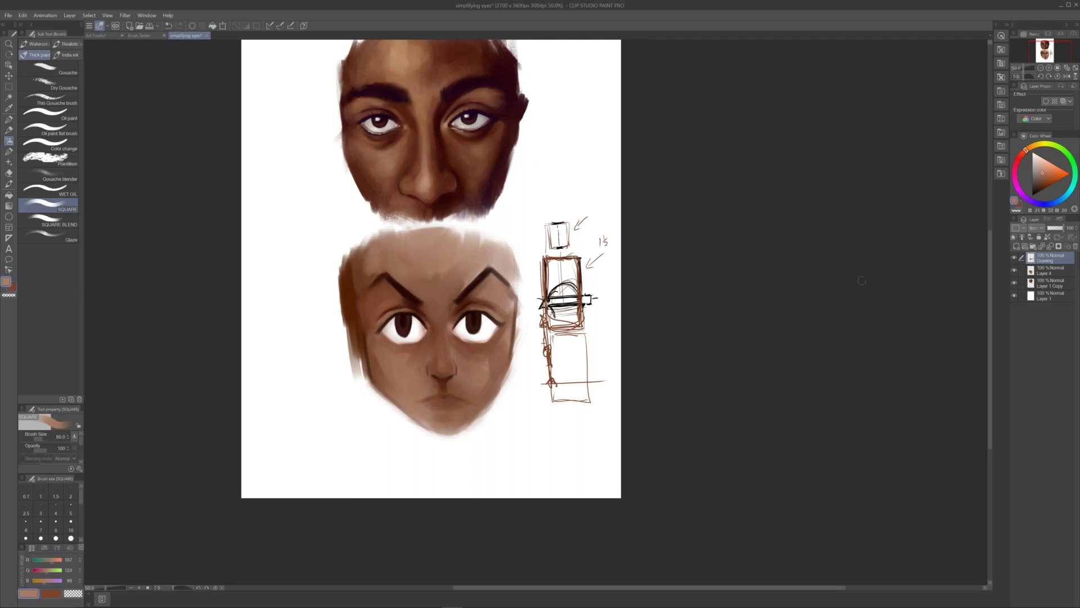
{"action": "left_click", "coordinate": [1042, 189]}
{"action": "key", "text": "bracketleft"}
{"action": "key", "text": "bracketleft"}
{"action": "key", "text": "bracketleft"}
{"action": "mouse_move", "coordinate": [515, 304]}
{"action": "left_mouse_down"}
{"action": "mouse_move", "coordinate": [512, 367]}
{"action": "mouse_move", "coordinate": [512, 356]}
{"action": "mouse_move", "coordinate": [493, 404]}
{"action": "left_mouse_up"}
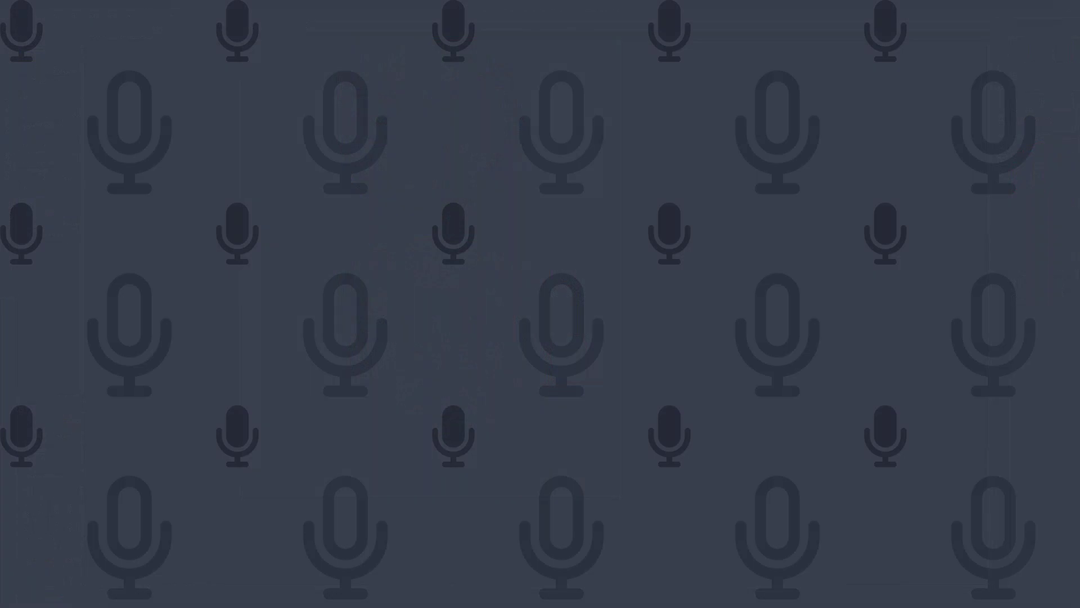